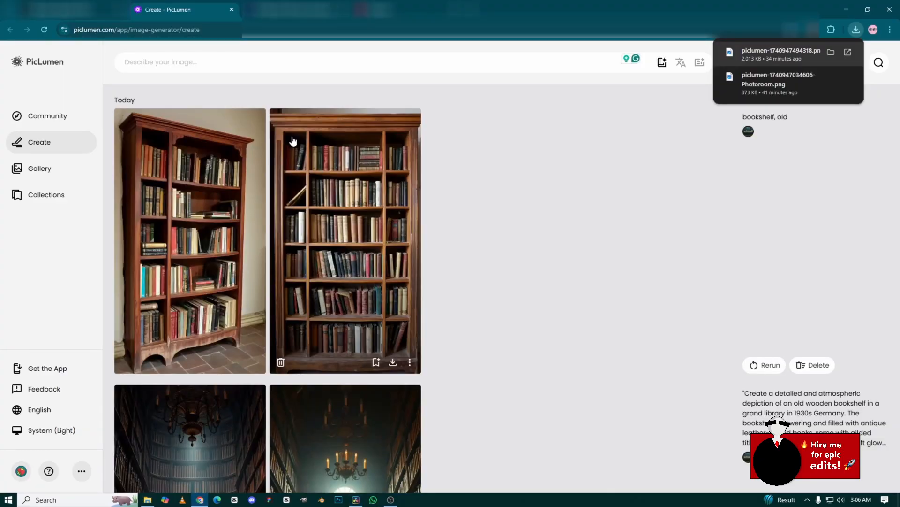
Step: Download the front-facing old bookshelf image and bring the file into the DaVinci Resolve composition
left_click(369, 256)
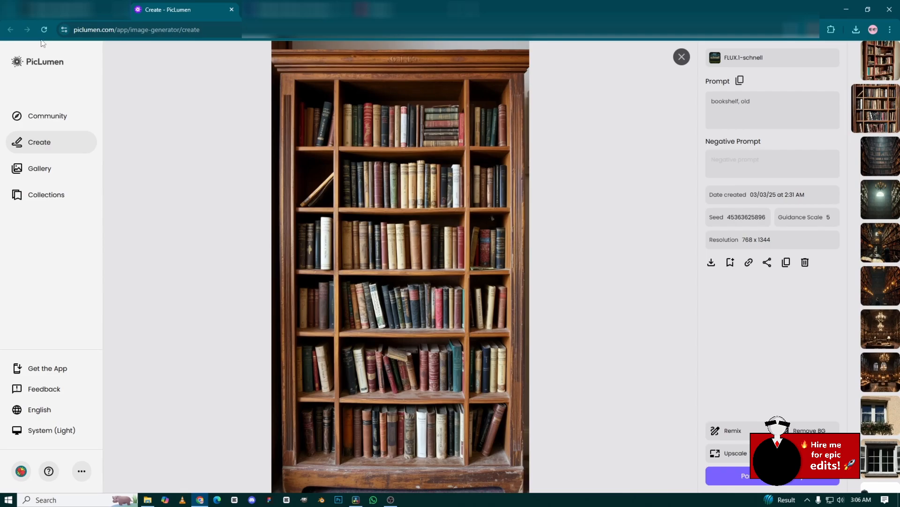
left_click(709, 265)
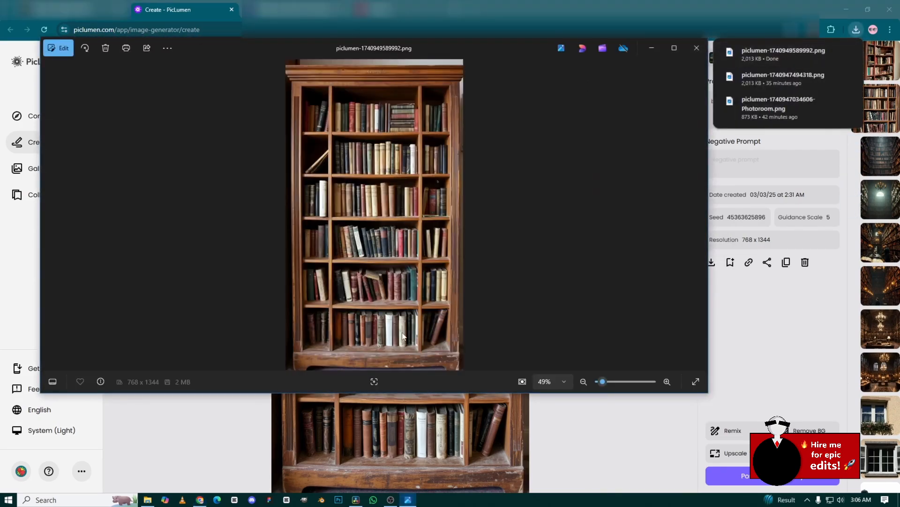
left_click_drag(403, 336, 216, 390)
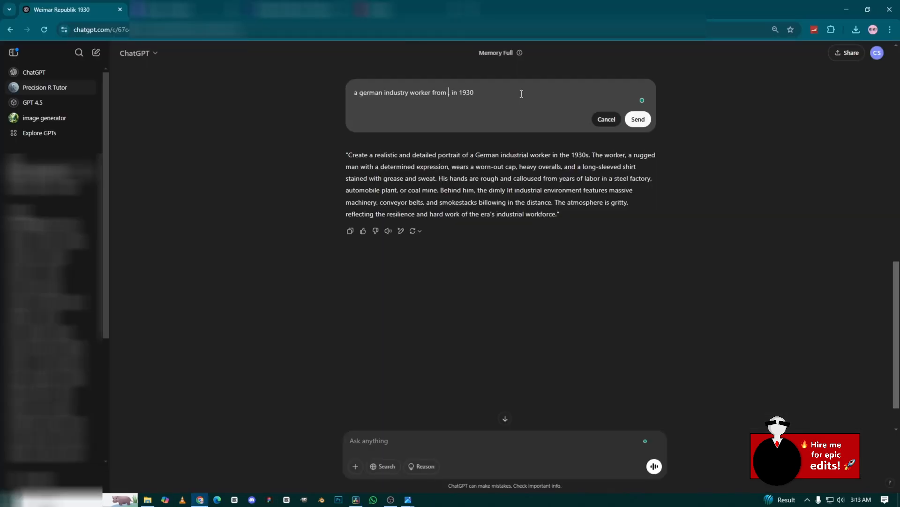
Step: In ChatGPT, resend the edited prompt "a german industry worker from behind, in 1930" and copy the image description it writes
type("ind")
left_click(645, 123)
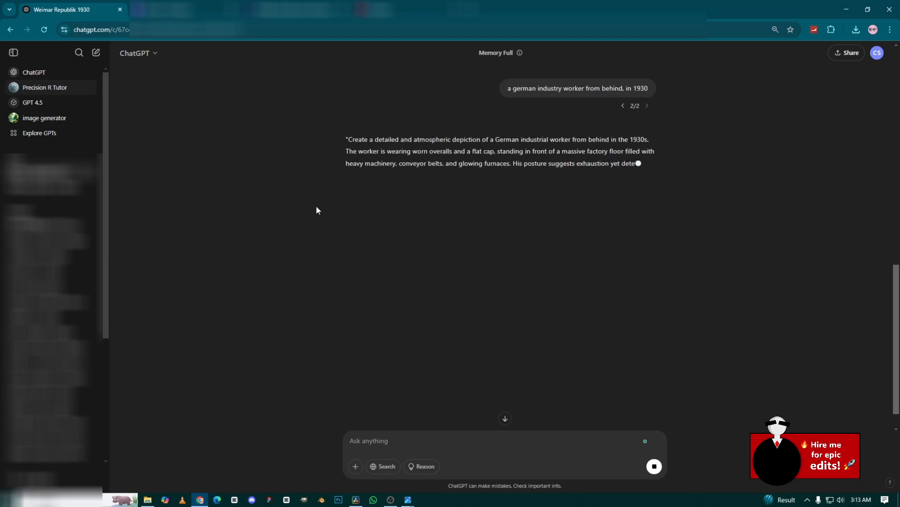
left_click(350, 216)
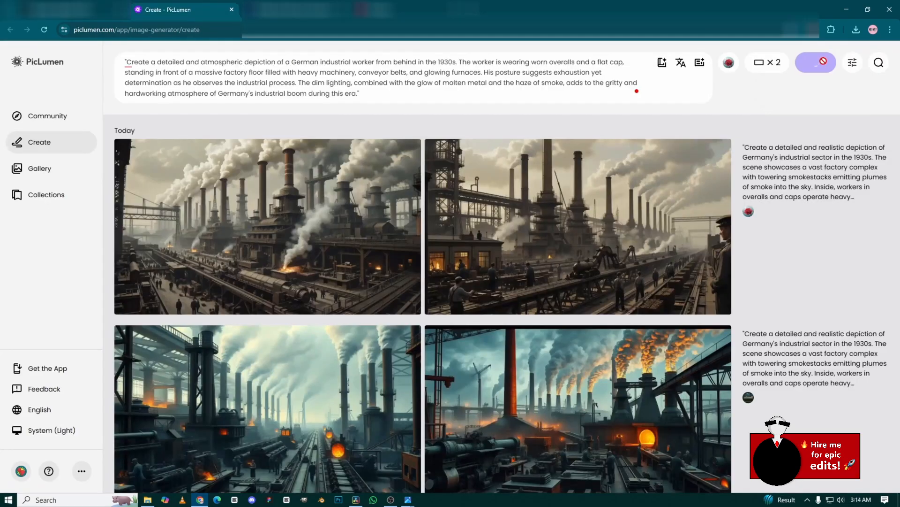
Step: Generate two images in PicLumen from the copied worker description and remove the background from the second one
left_click(816, 62)
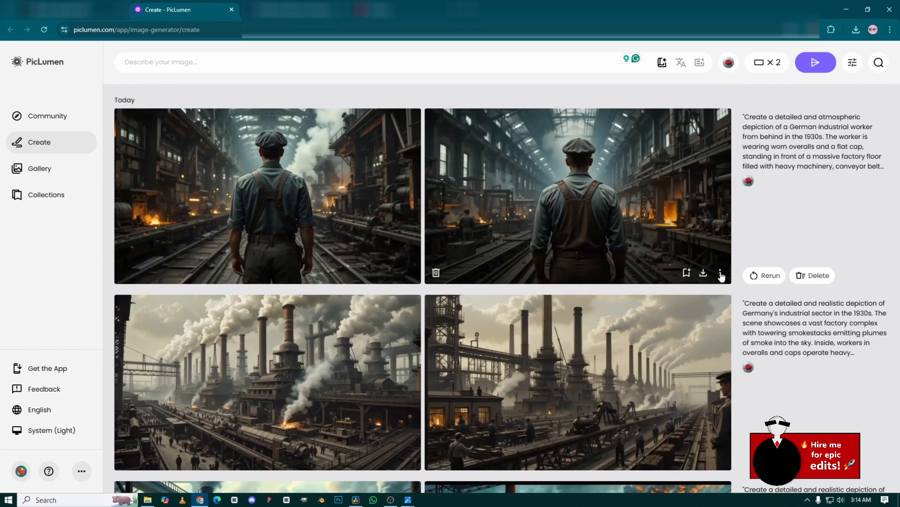
left_click(720, 274)
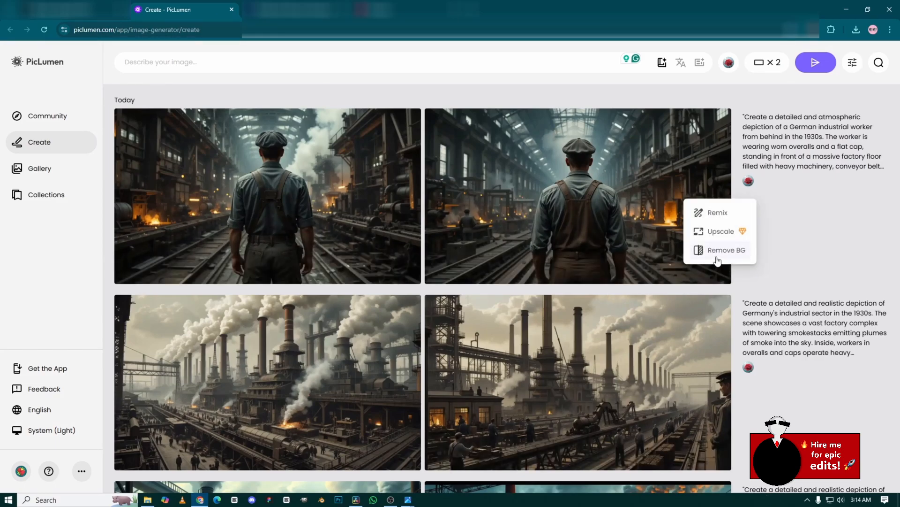
left_click(717, 251)
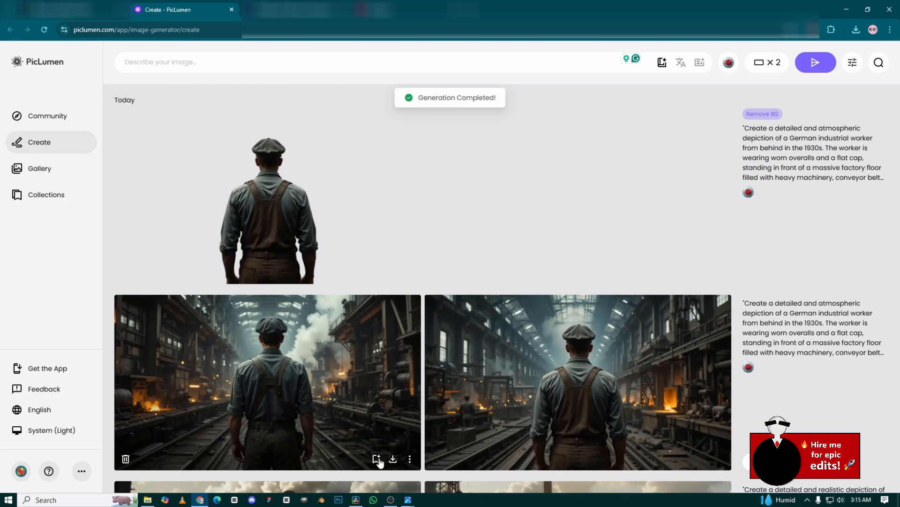
Step: Download the first worker image with its factory background and load it into Photoroom's object remover
left_click(394, 460)
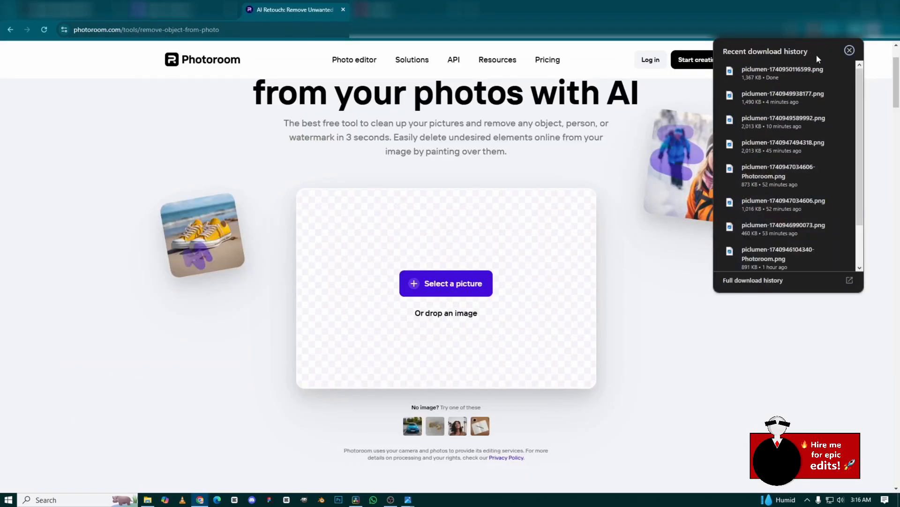
left_click_drag(783, 71, 567, 205)
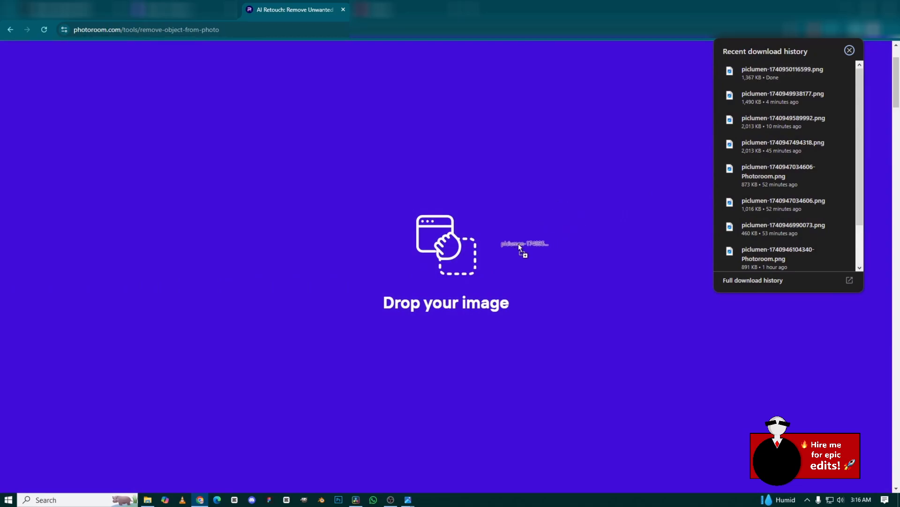
left_click_drag(519, 243, 519, 243)
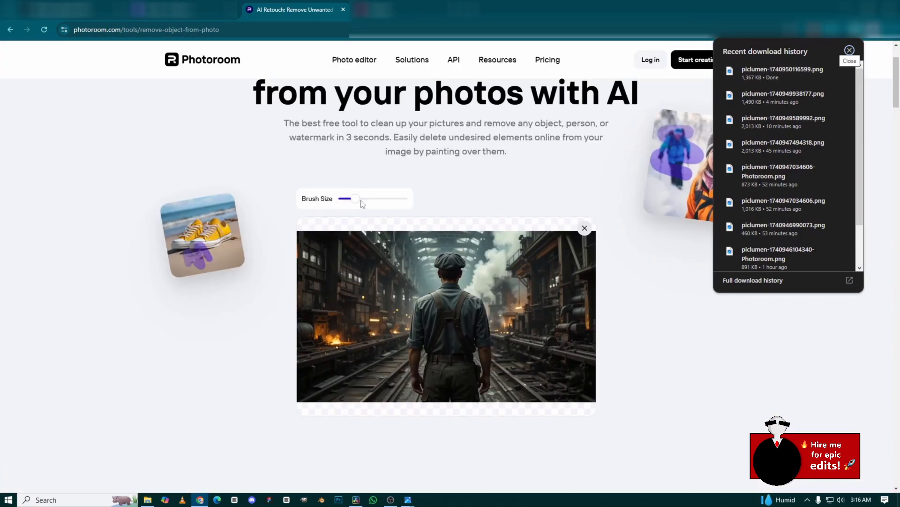
Step: Enlarge the brush, paint over the worker to erase him from the factory scene, and complete the human verification
left_click_drag(361, 202, 370, 200)
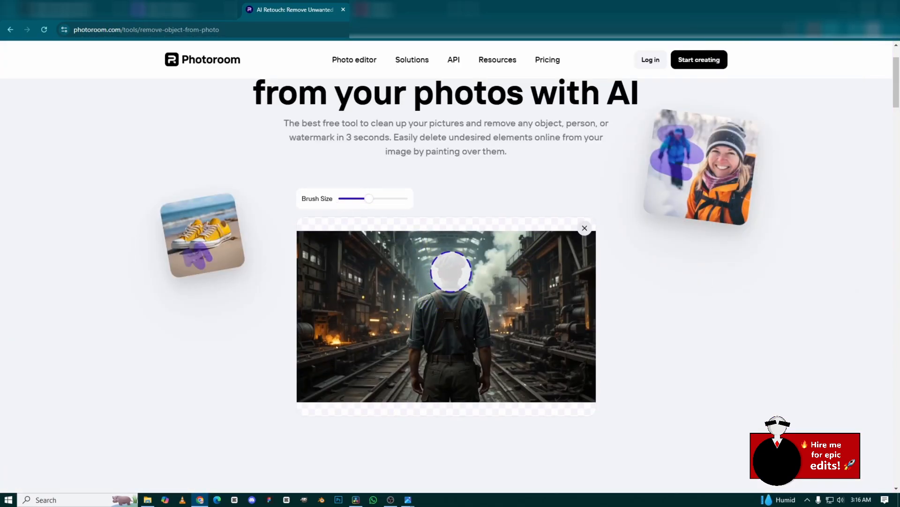
mouse_move(450, 271)
left_mouse_down()
mouse_move(431, 309)
mouse_move(431, 376)
mouse_move(454, 387)
mouse_move(477, 370)
mouse_move(458, 321)
left_mouse_up()
left_click(390, 325)
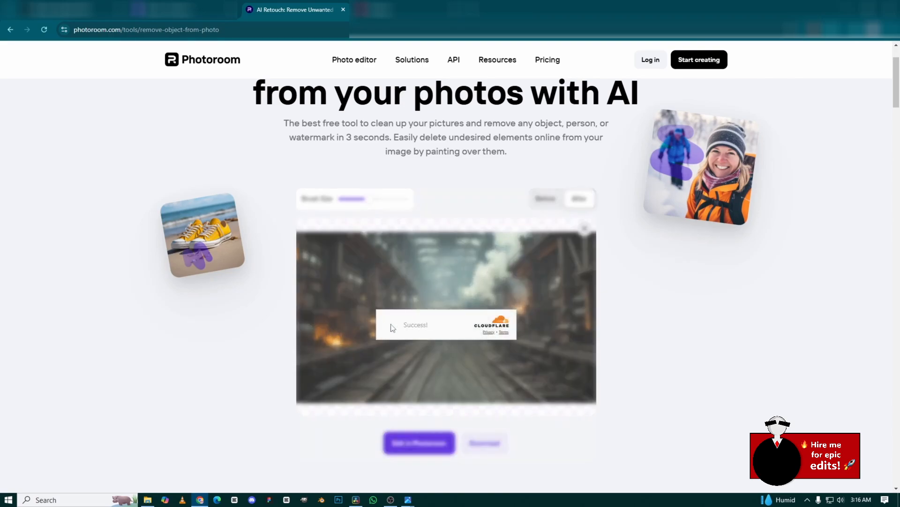
Step: Download the cleaned factory background in standard resolution and bring it into the DaVinci Resolve node graph
left_click(494, 444)
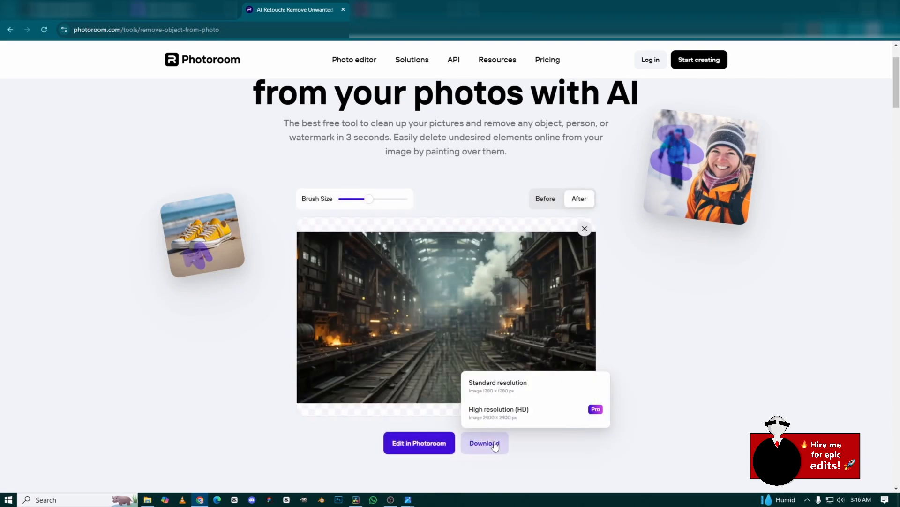
left_click(508, 393)
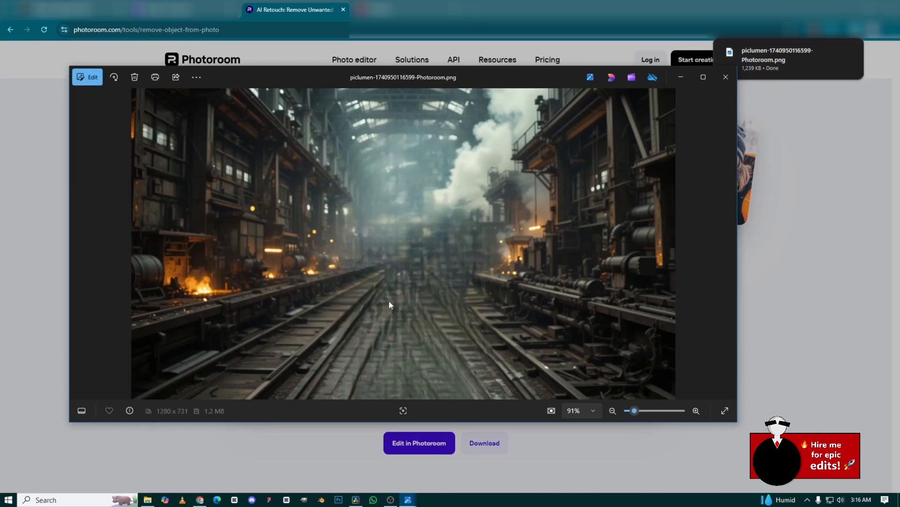
left_click_drag(327, 420, 365, 459)
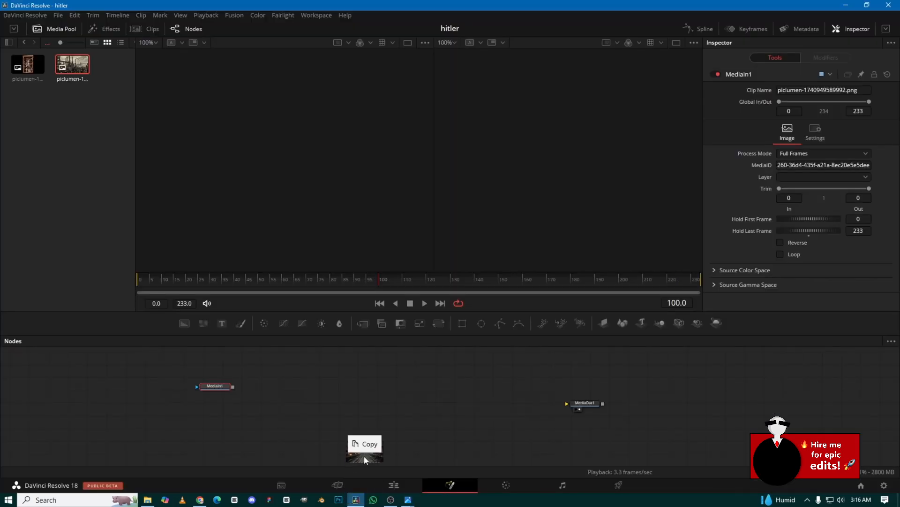
Step: Rename the factory background's media node as bg and move it closer to MediaIn1
key("F2")
type("bg")
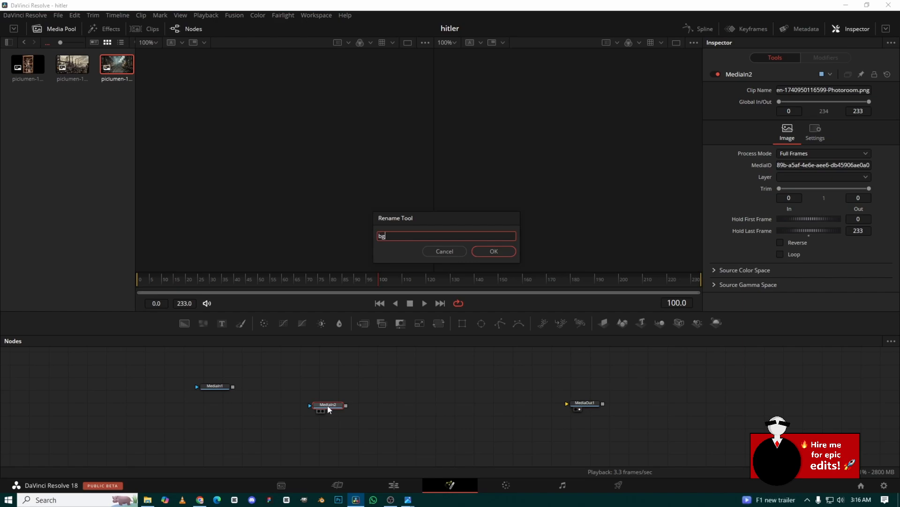
key("Return")
left_click_drag(330, 409, 255, 409)
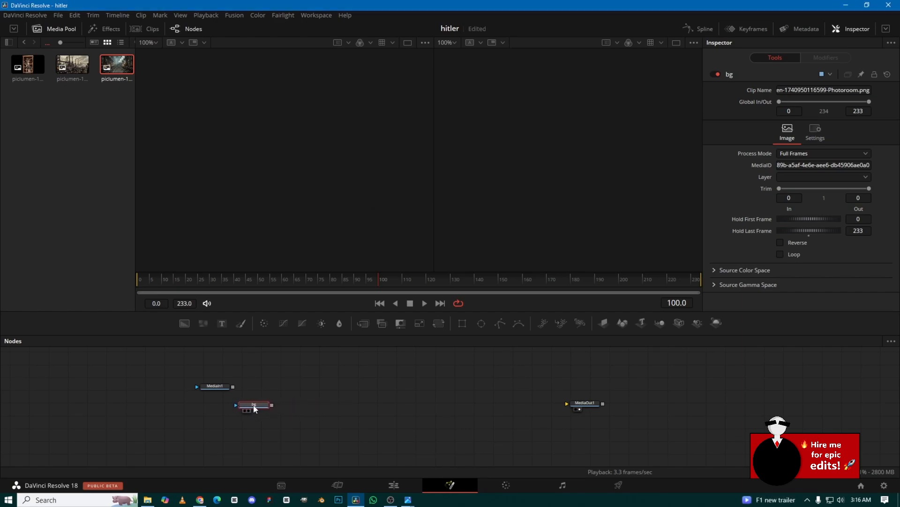
Step: Chain ImagePlane3D, Camera3D, Merge3D and Renderer3D nodes after the bg node
left_click(603, 322)
left_click(681, 322)
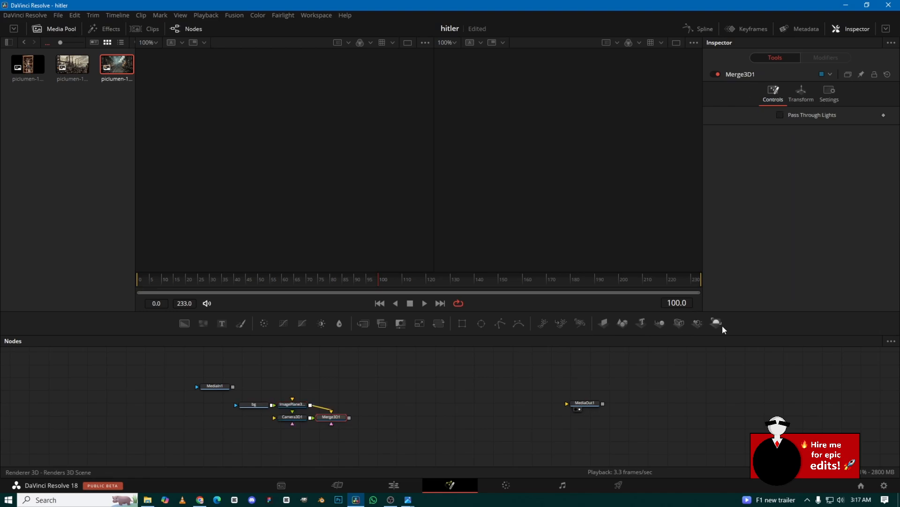
left_click(717, 323)
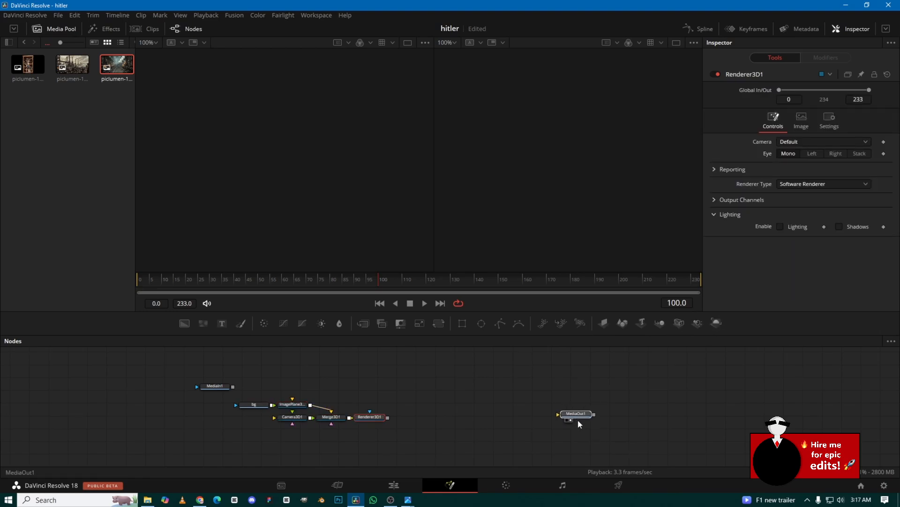
Step: Connect Renderer3D to MediaOut1 and show Merge3D in the first viewer
left_click_drag(574, 423, 569, 421)
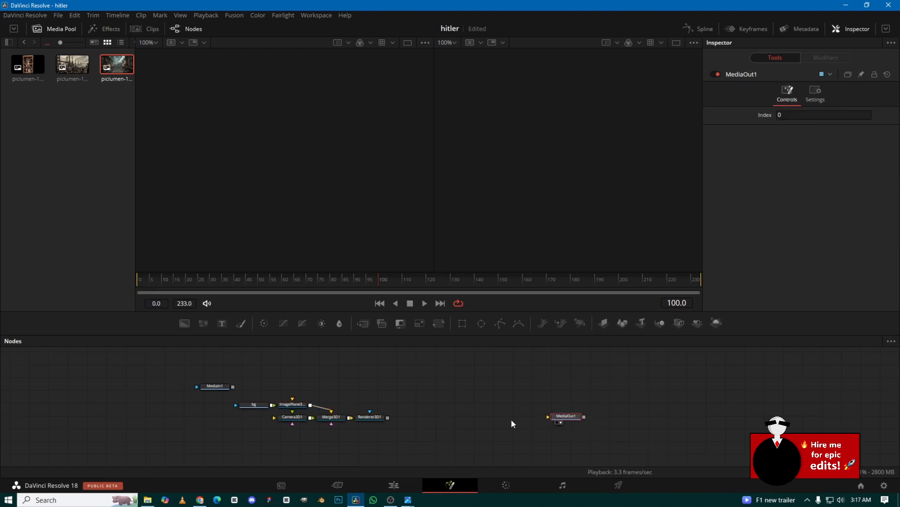
left_click_drag(387, 417, 566, 416)
left_click_drag(414, 404, 471, 406)
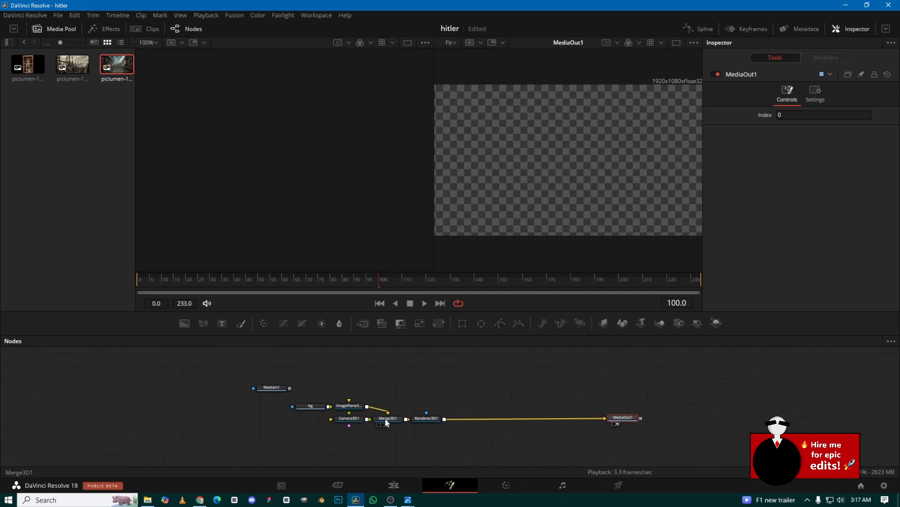
left_click_drag(388, 418, 328, 242)
Step: Move the camera node below the Merge3D chain and set its focal length to 50 mm
left_click_drag(349, 423, 449, 445)
left_click(857, 191)
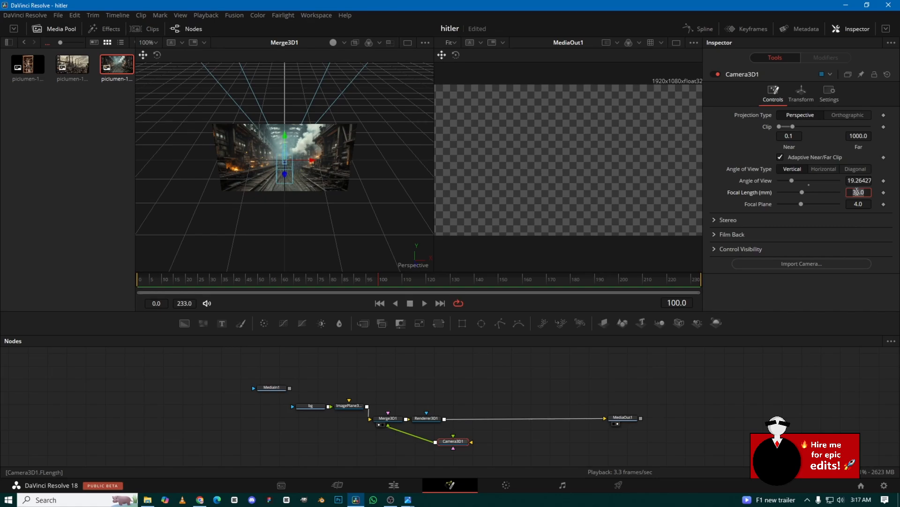
type("50")
key("Return")
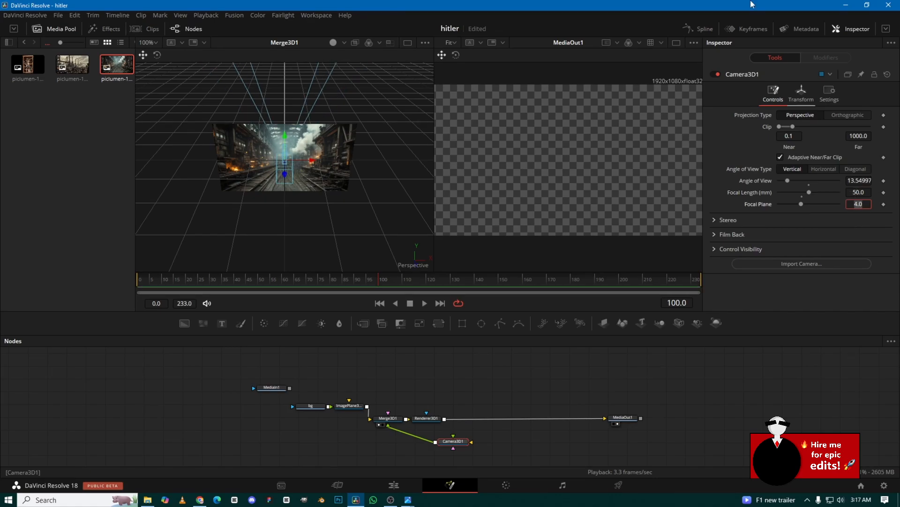
Step: Push the bg image plane away from the camera along Z to about -2.54
left_click(320, 176)
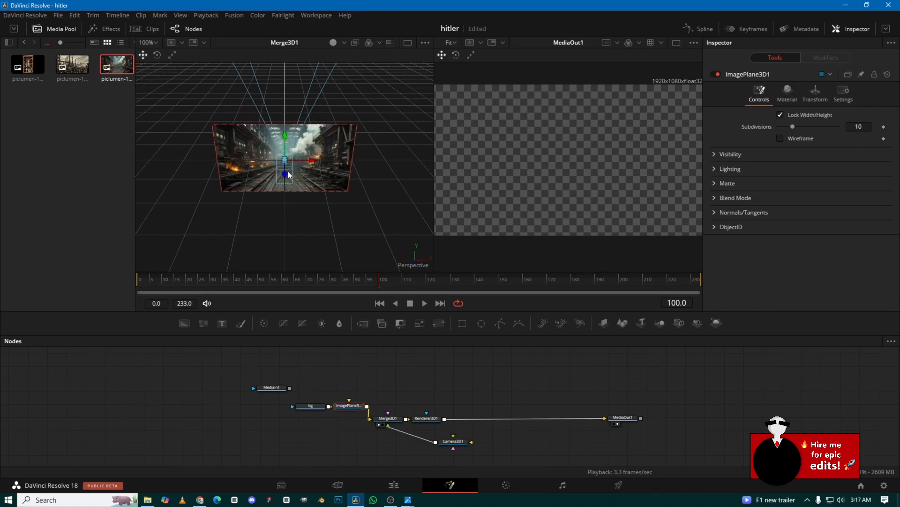
left_click_drag(288, 175, 285, 98)
scroll(304, 118, "down", 2)
Step: Switch to PicLumen, download the upper cut-out worker image, and bring it into the DaVinci Resolve node graph
left_click(200, 499)
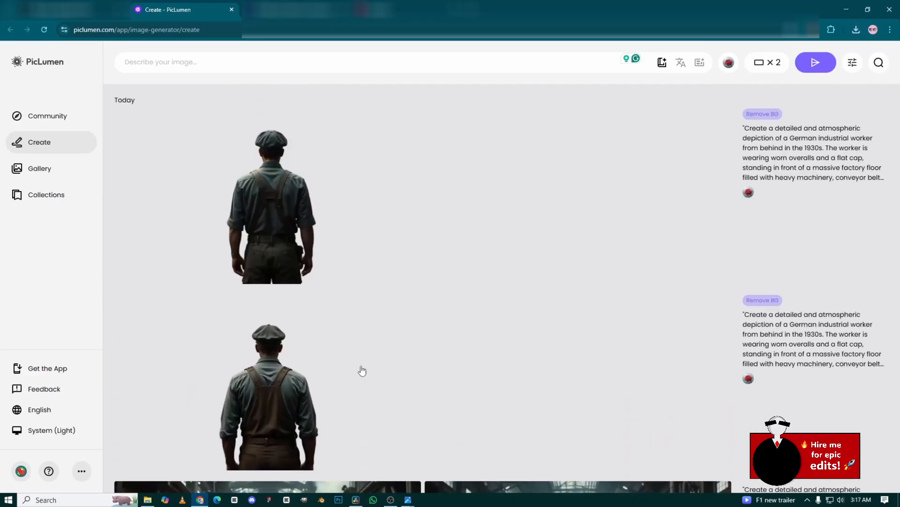
left_click(393, 273)
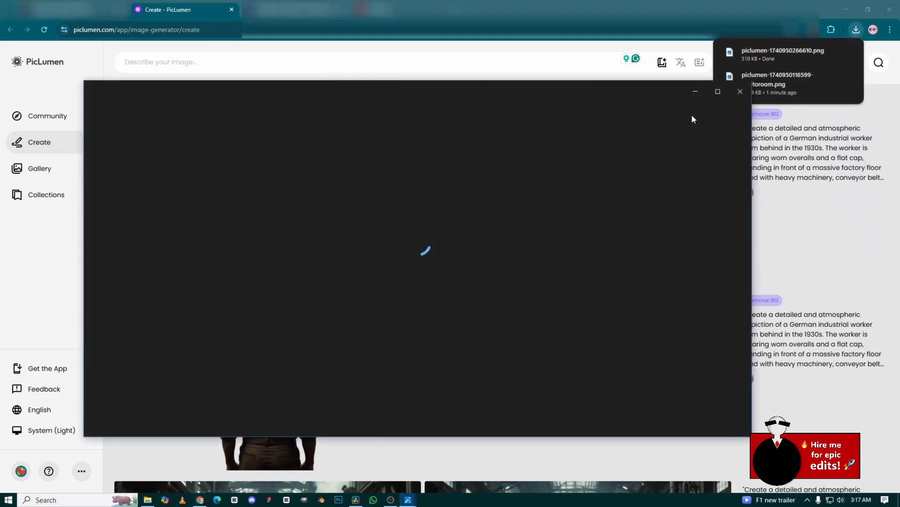
left_click_drag(378, 414, 354, 500)
left_click_drag(354, 500, 322, 443)
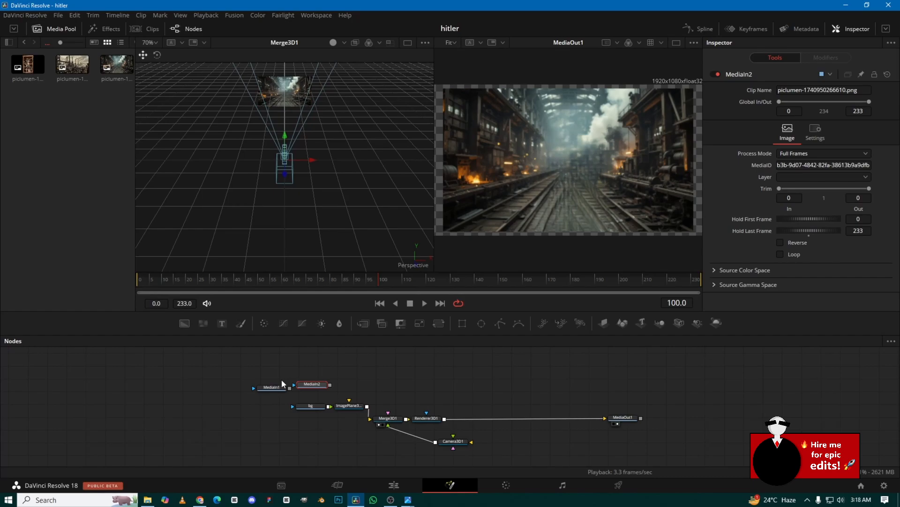
Step: Move MediaIn1 aside and rename the cut-out worker's media node as man
left_click_drag(269, 389, 232, 390)
left_click(314, 390)
key("F2")
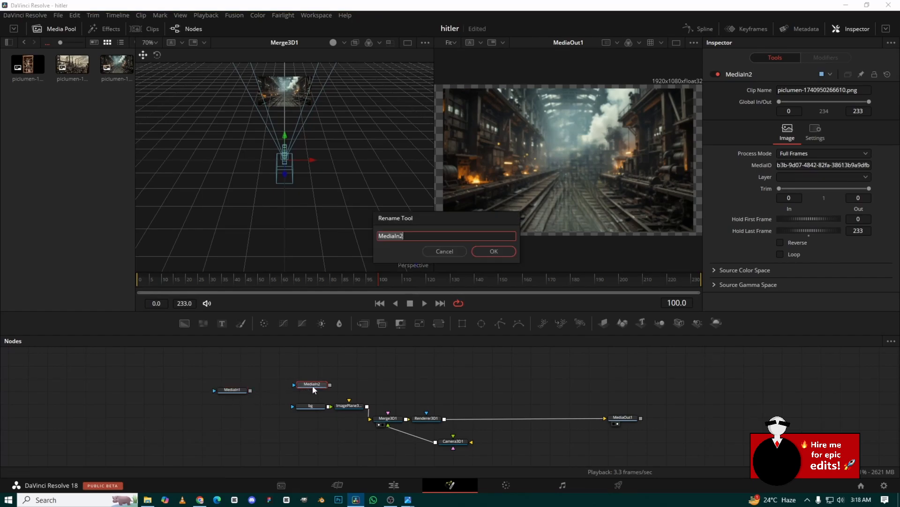
type("man")
key("Return")
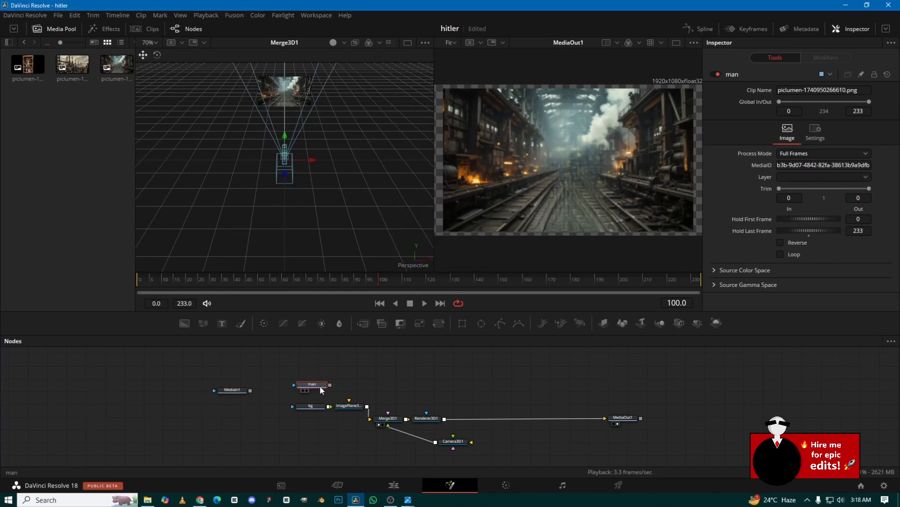
Step: Feed the man node through an image plane into Merge3D, placing the plane at Z about -1.04 with scale 0.607
left_click(606, 323)
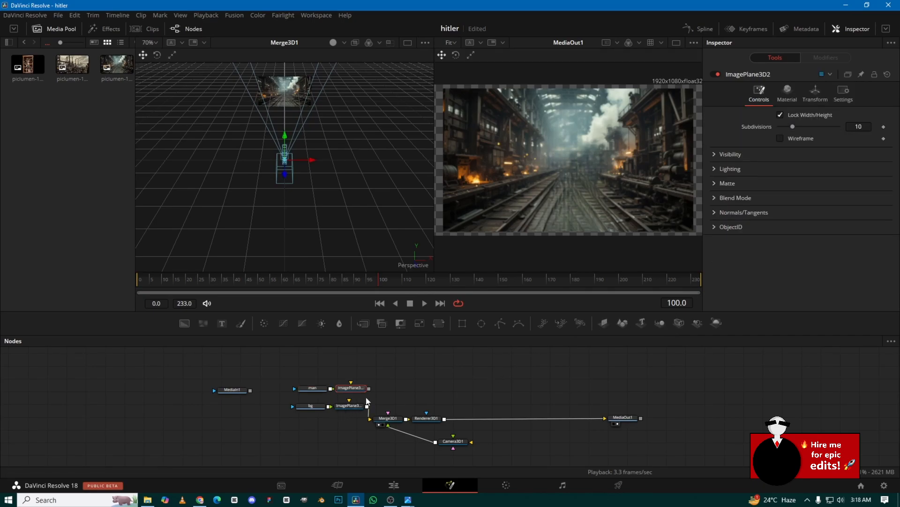
left_click_drag(369, 388, 380, 413)
left_click_drag(285, 178, 286, 132)
left_click(815, 94)
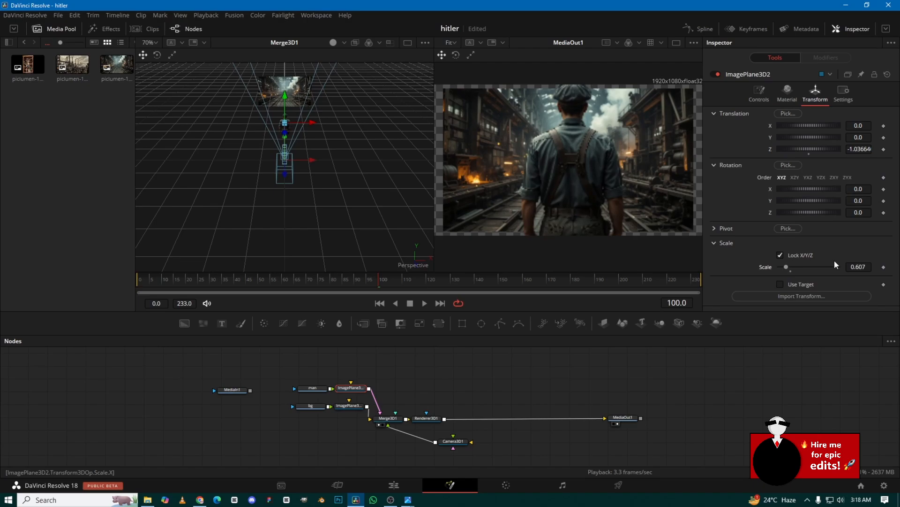
Step: Scale the bg image plane up to 1.085 so the factory background fills the frame
left_click_drag(291, 155, 344, 157)
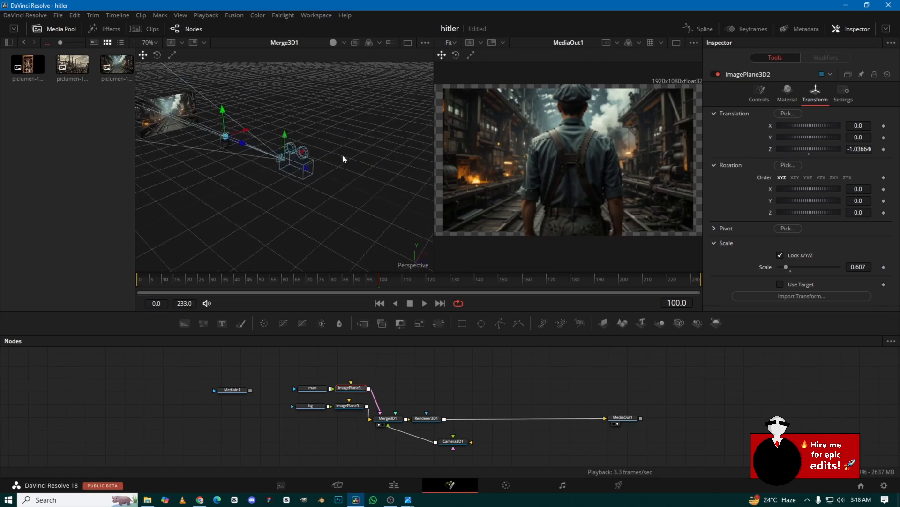
left_click_drag(305, 210, 253, 206)
left_click(349, 406)
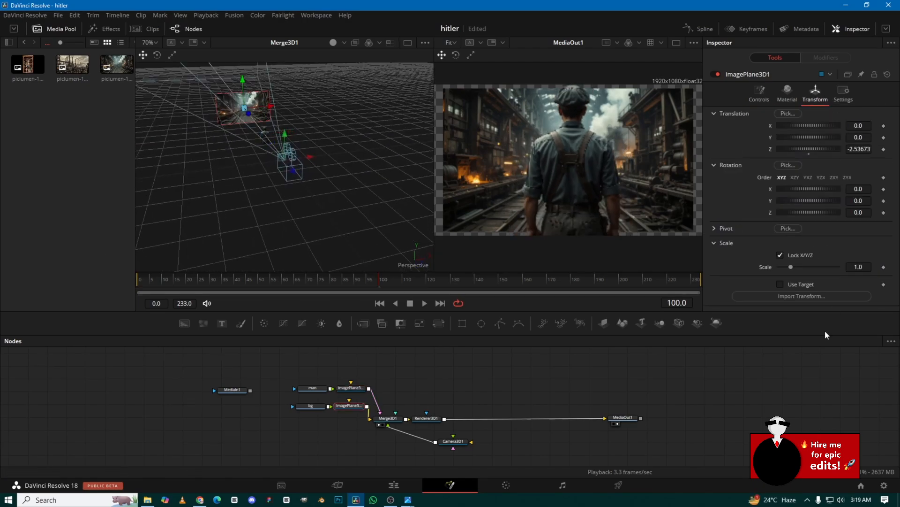
left_click_drag(790, 267, 792, 267)
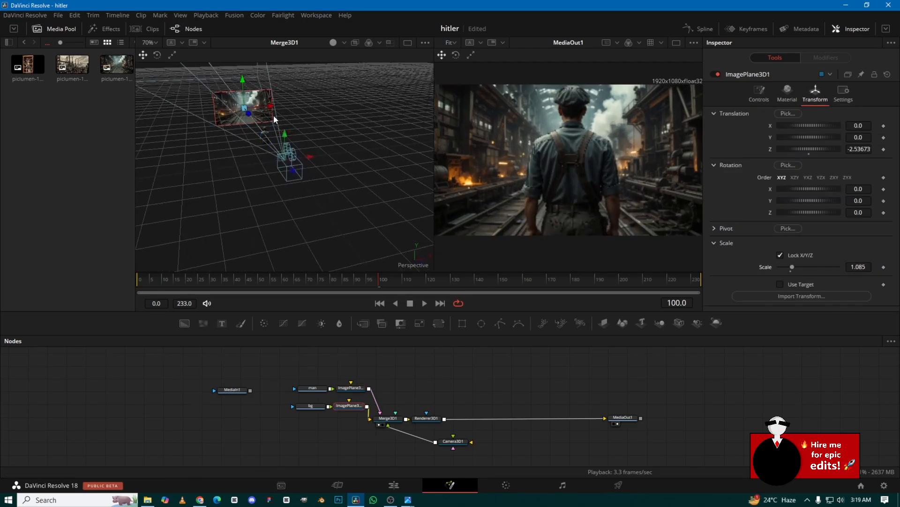
Step: Shrink the man image plane to scale 0.371 and reposition it at Y about -0.039, Z about -0.896
left_click_drag(265, 108, 265, 113)
left_click_drag(860, 267, 850, 267)
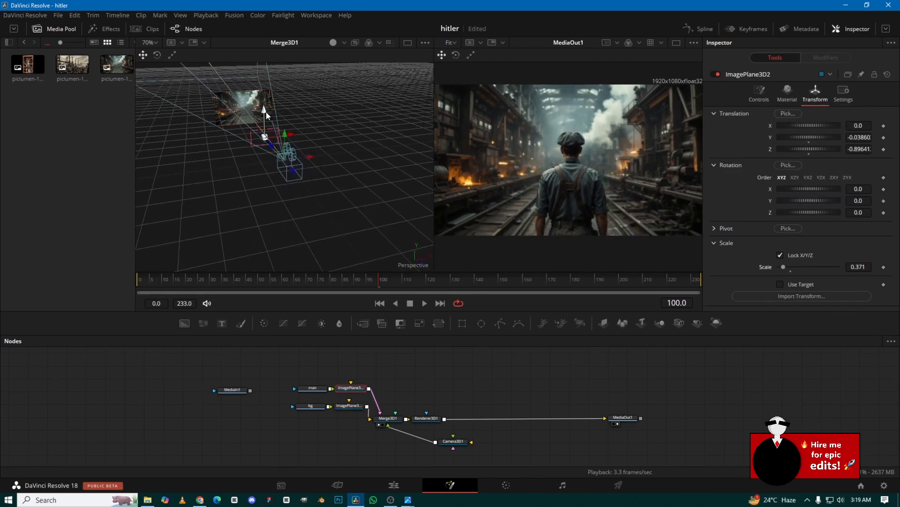
left_click_drag(264, 113, 264, 111)
left_click_drag(506, 434, 511, 433)
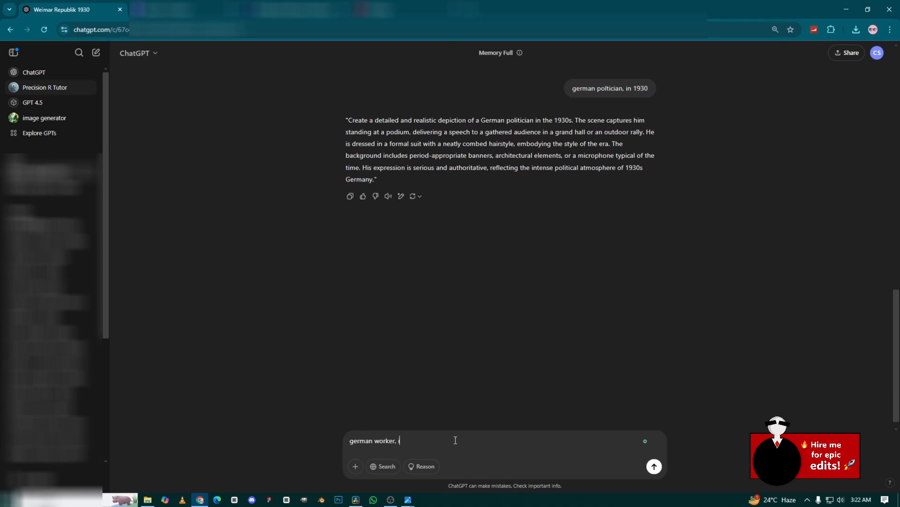
Step: Ask ChatGPT for a "german worker, in 1930" image prompt and generate images from it in PicLumen
key("Return")
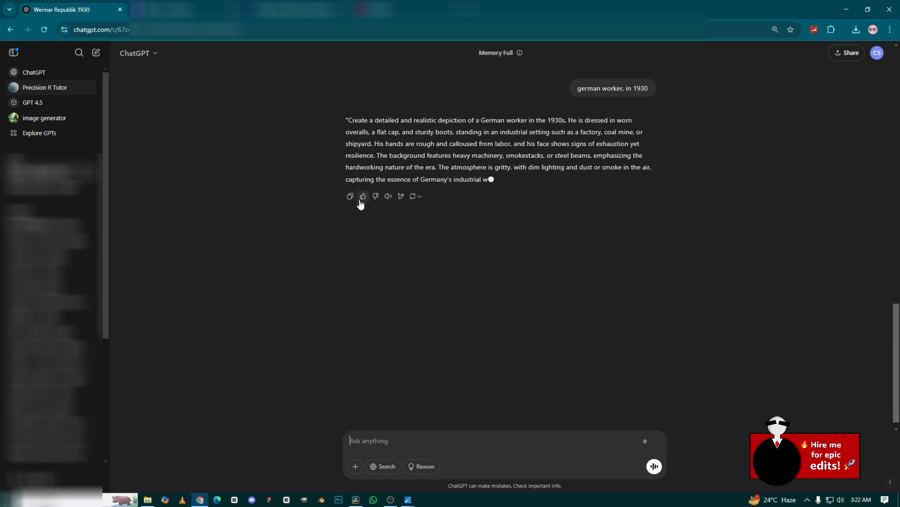
left_click(348, 196)
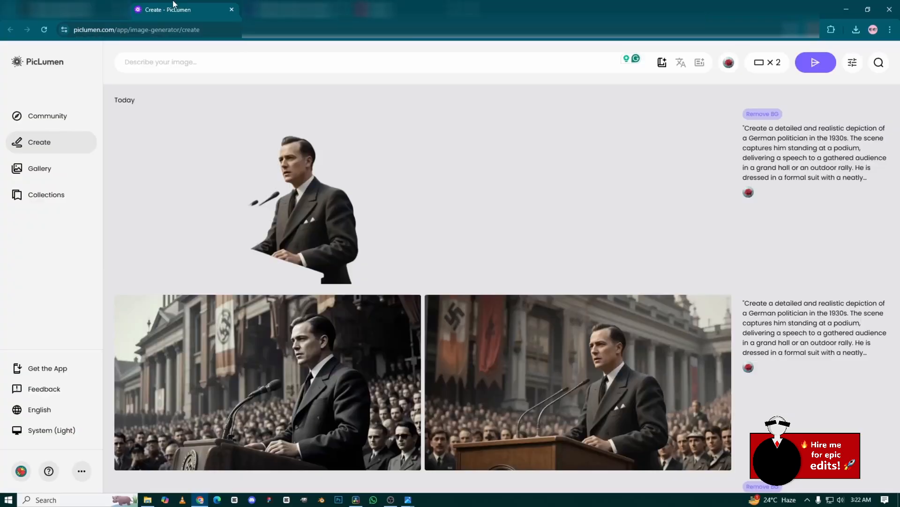
left_click(360, 70)
key("ctrl+v")
key("Return")
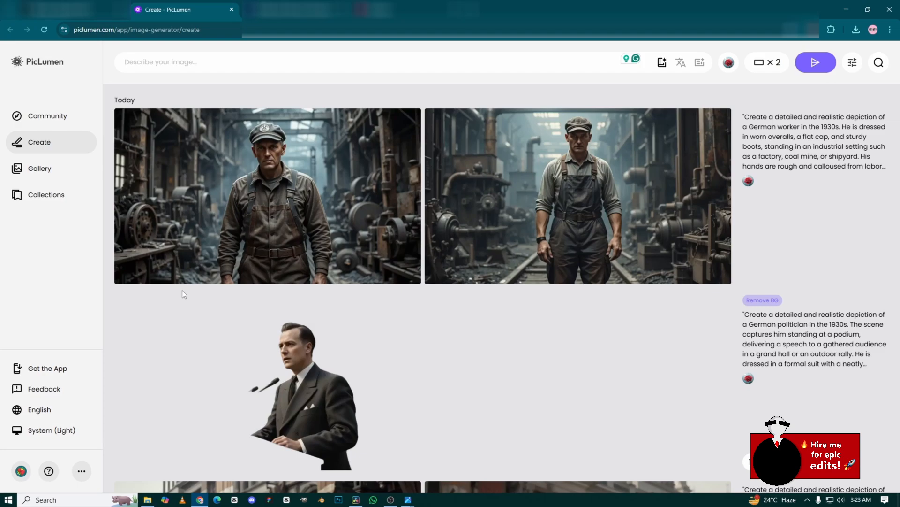
Step: Remove the backgrounds from both generated German worker images
mouse_move(566, 251)
left_click(364, 190)
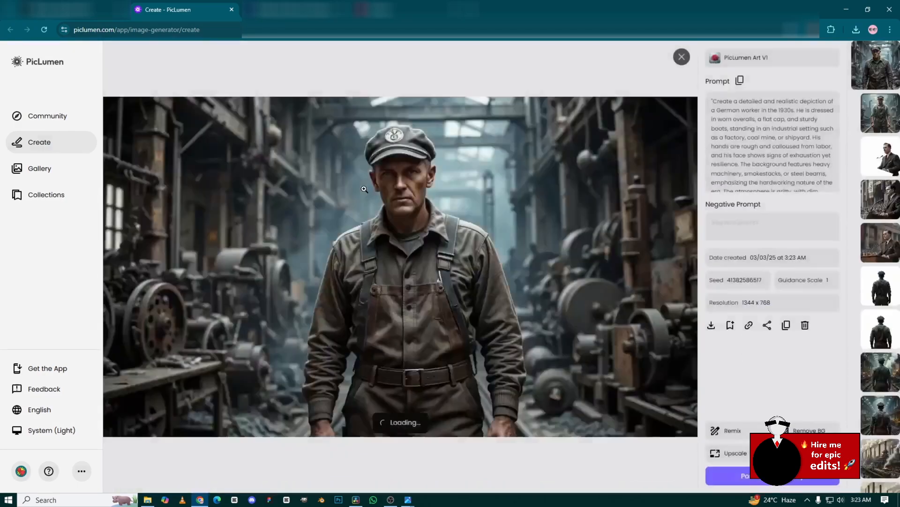
left_click(810, 430)
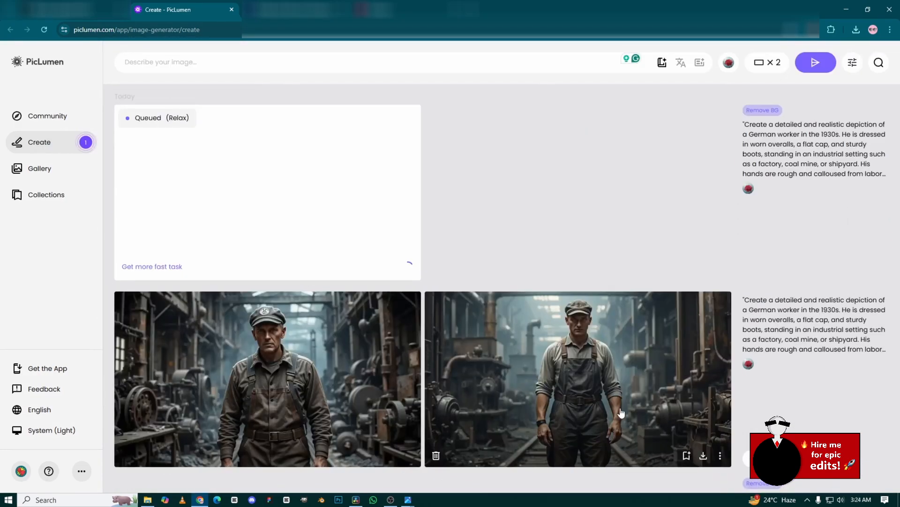
left_click(606, 436)
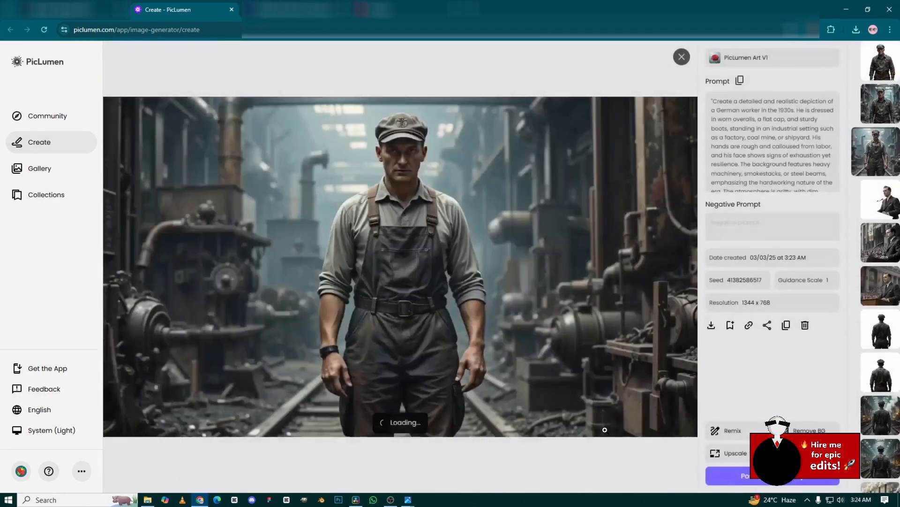
left_click(809, 430)
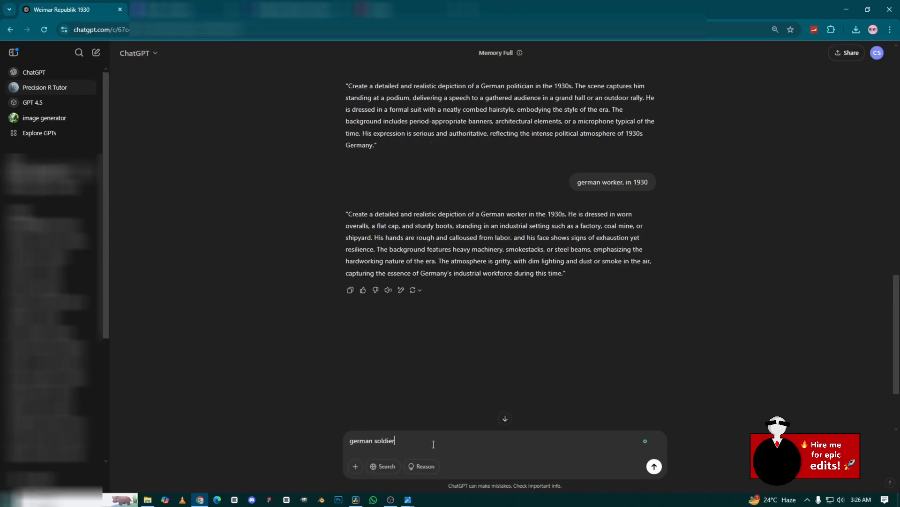
Step: Ask ChatGPT for an image prompt of a 1930s German soldier and generate images from it in PicLumen
type("30")
key("Return")
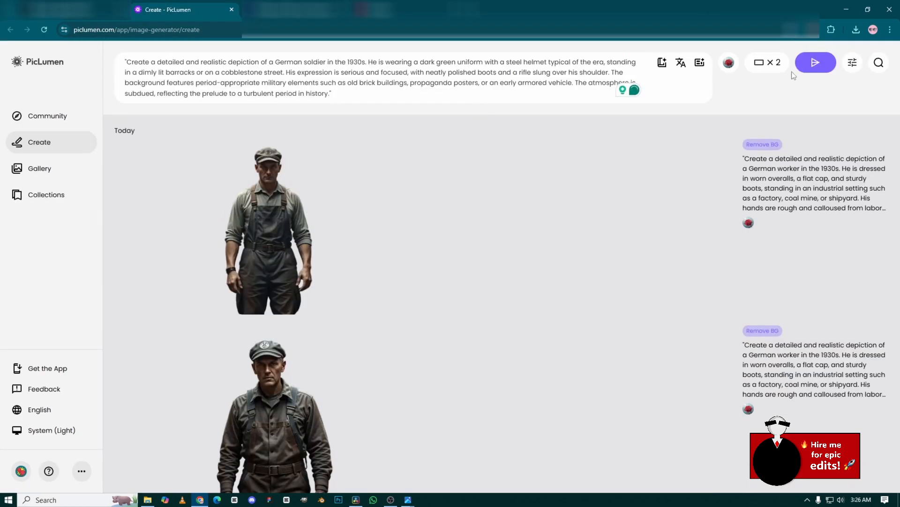
left_click(816, 63)
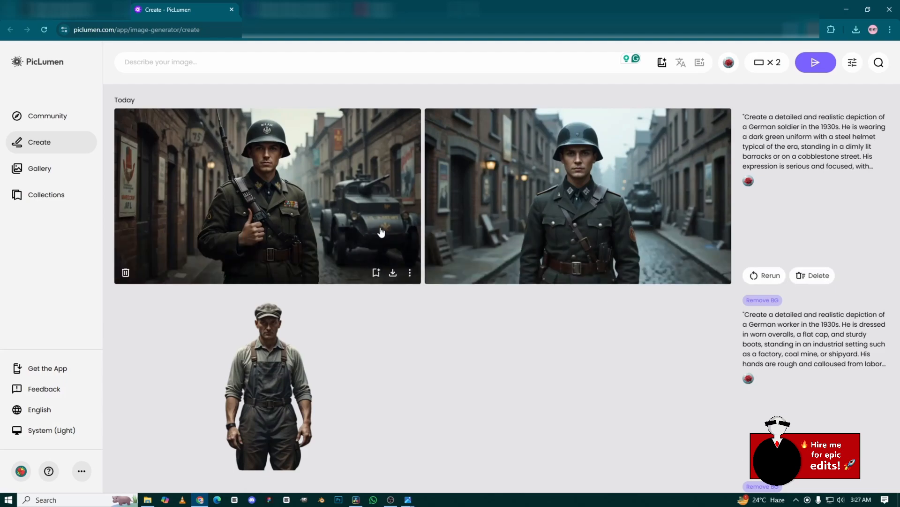
Step: Remove the backgrounds from both generated German soldier images
left_click(311, 174)
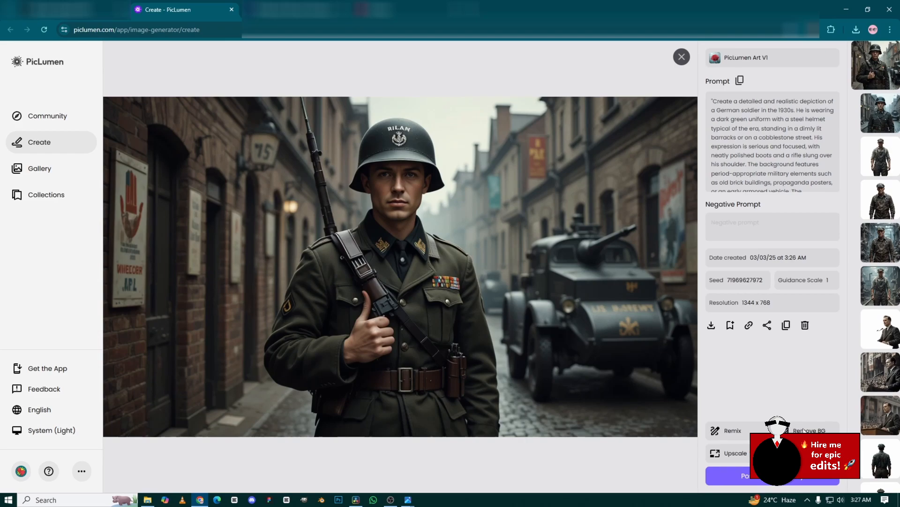
key("Escape")
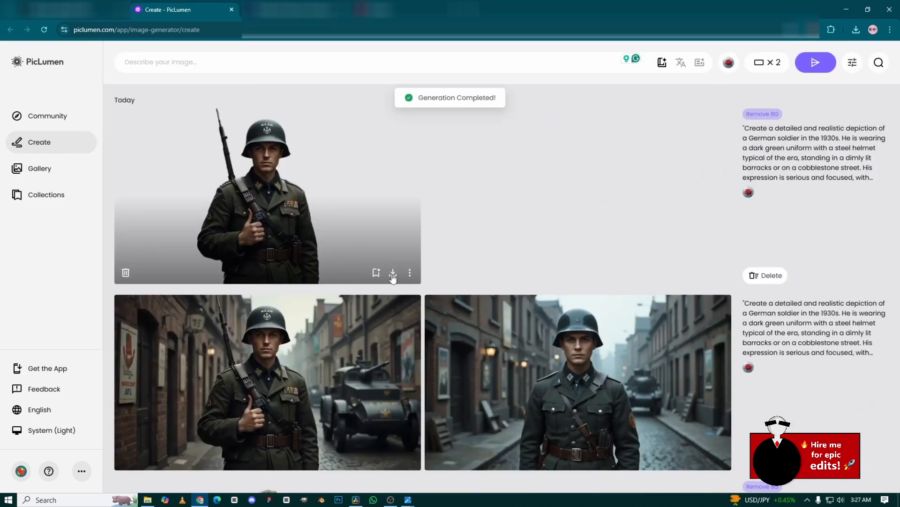
left_click(678, 401)
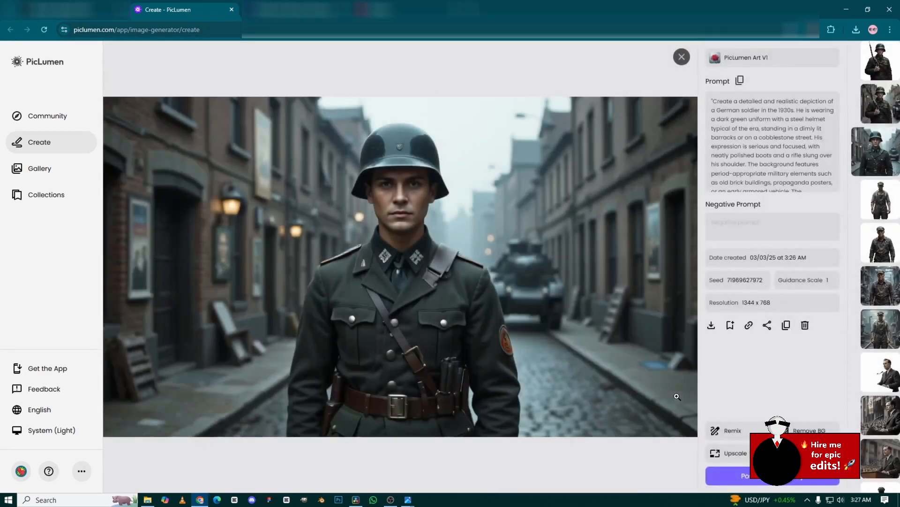
left_click(809, 430)
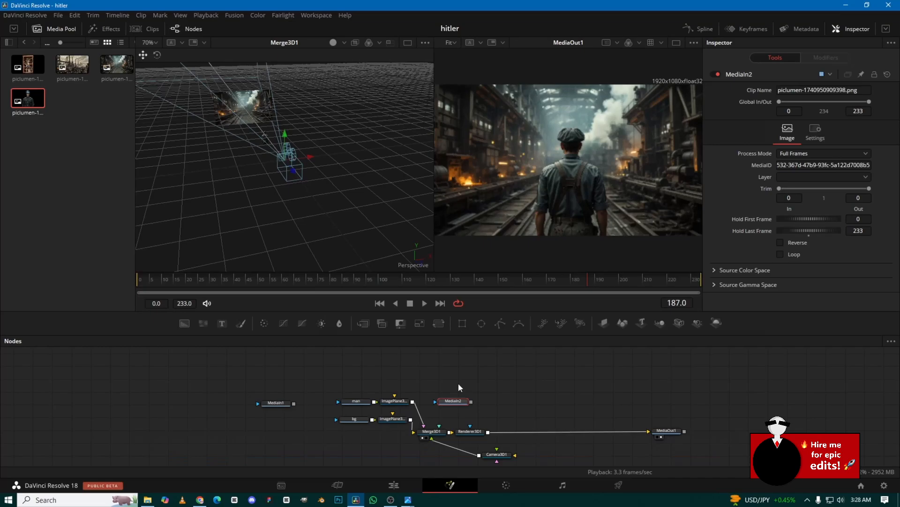
Step: In DaVinci Resolve, rename the soldier's media node as soldier1 and feed it through an image plane into Merge3D1
left_click_drag(447, 405, 352, 385)
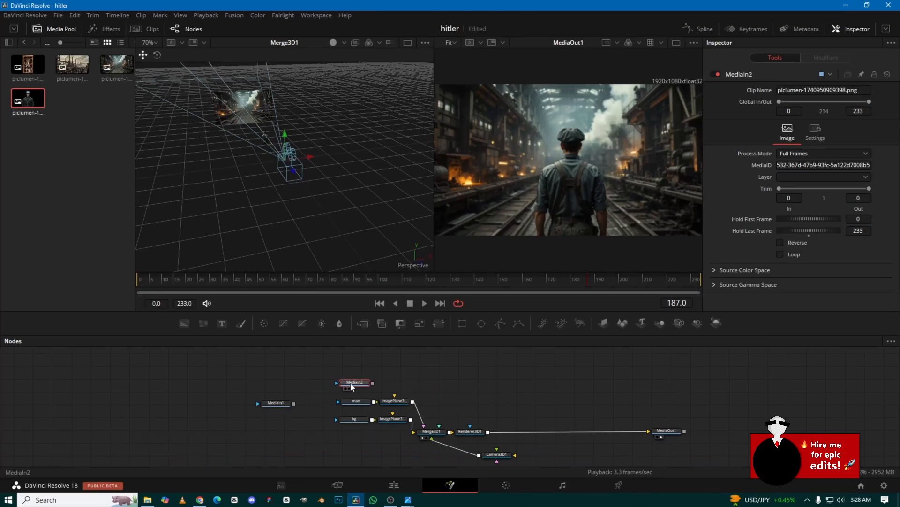
key("F2")
type("soldier")
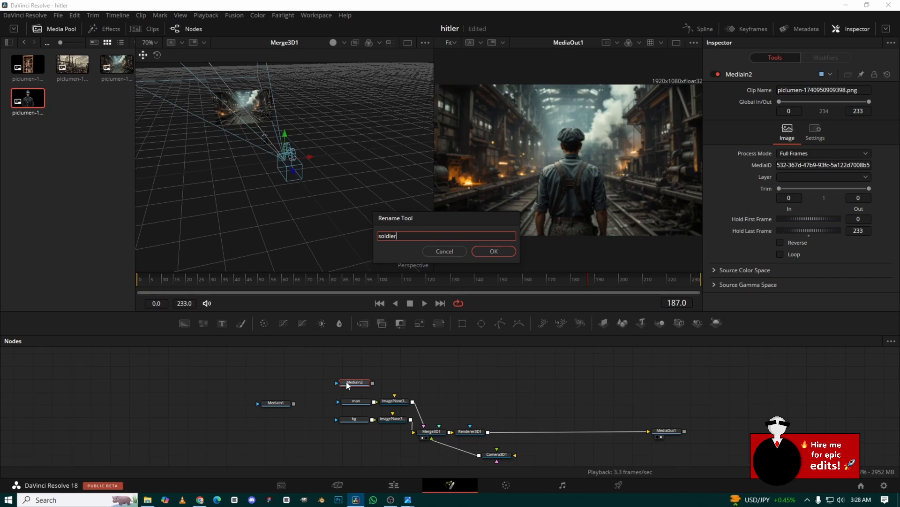
key("Return")
left_click(603, 323)
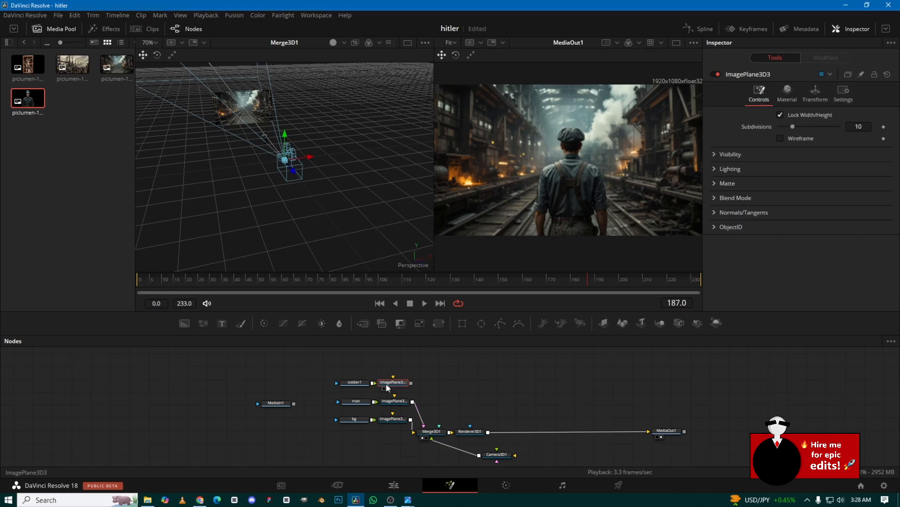
left_click_drag(411, 383, 439, 428)
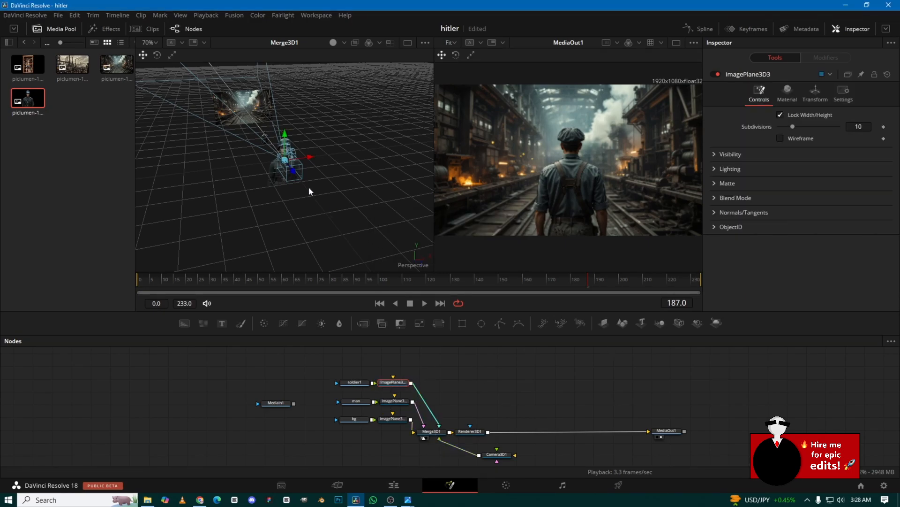
Step: Download the cut-out soldier holding a rifle from PicLumen and place it above soldier1 in the DaVinci Resolve node graph
left_click(199, 500)
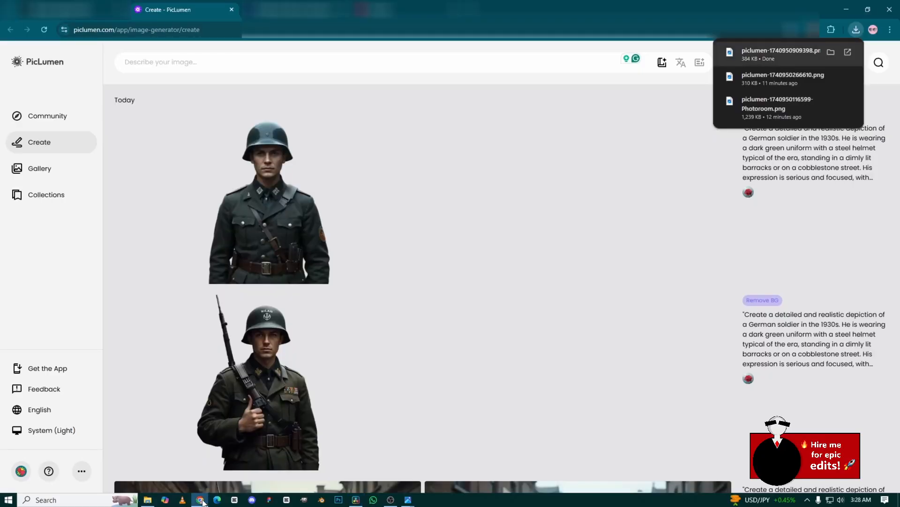
left_click(392, 460)
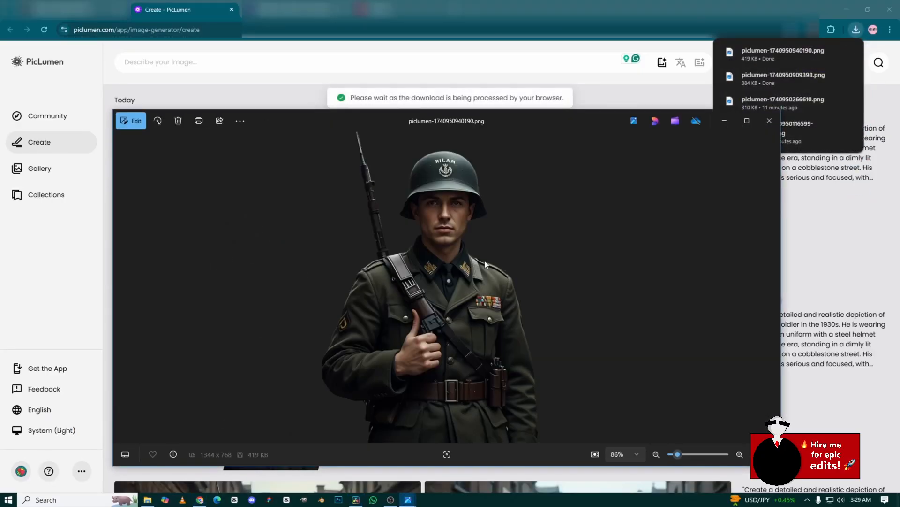
left_click_drag(486, 264, 381, 403)
left_click_drag(355, 365, 356, 366)
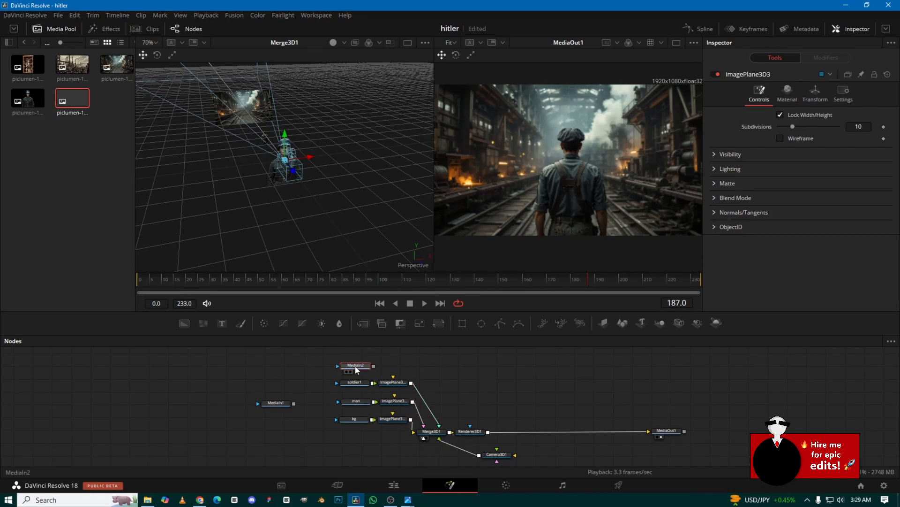
Step: Rename the rifle soldier's media node as soldier2 and feed it through an image plane into Merge3D1
key("F2")
type("soldier2")
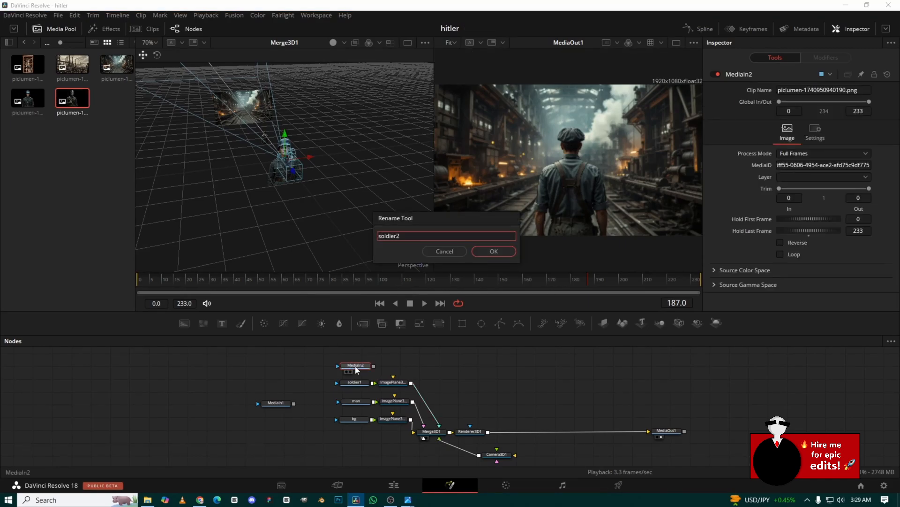
key("Return")
left_click(603, 322)
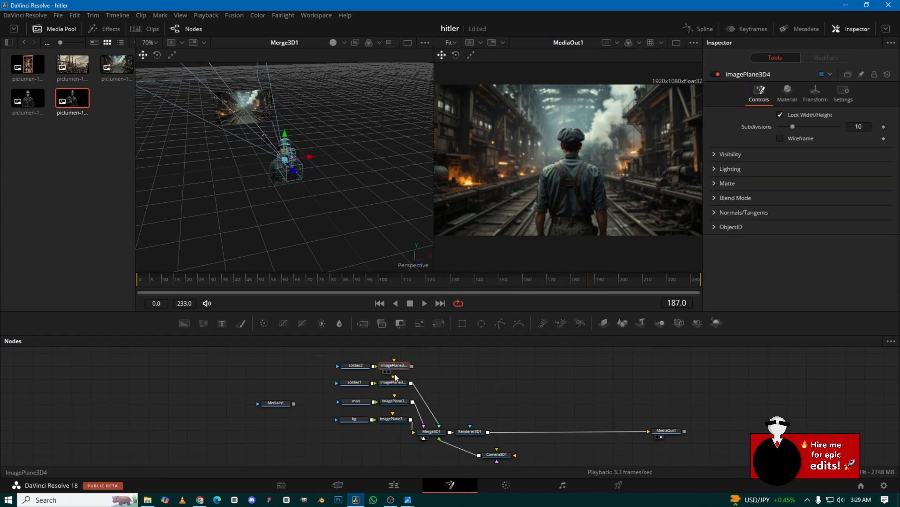
left_click_drag(412, 365, 446, 435)
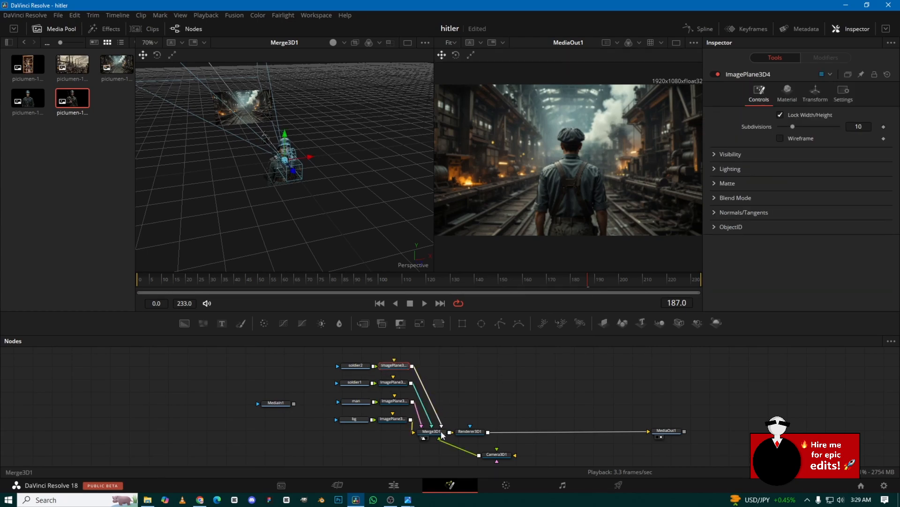
Step: Download the cut-out worker in dark overalls from PicLumen and bring it into the DaVinci Resolve node graph
left_click(200, 500)
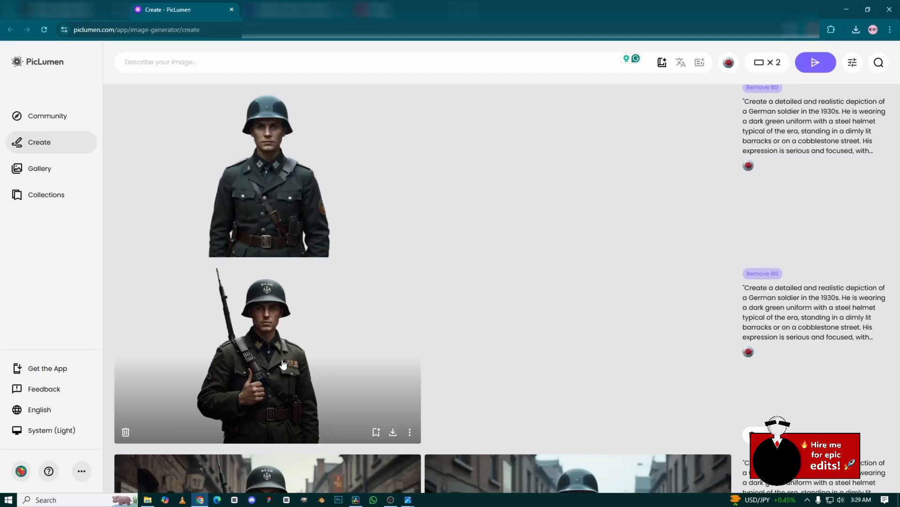
scroll(284, 364, "down", 10)
scroll(360, 324, "up", 1)
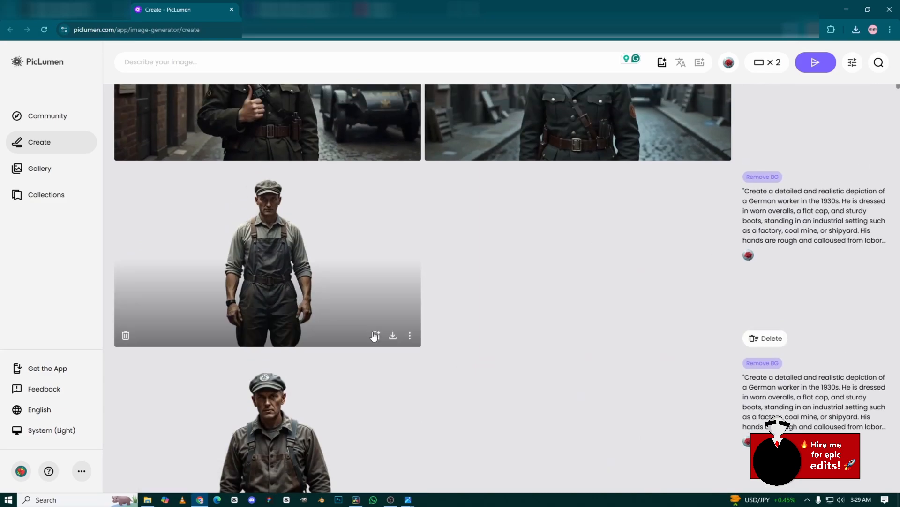
left_click(393, 335)
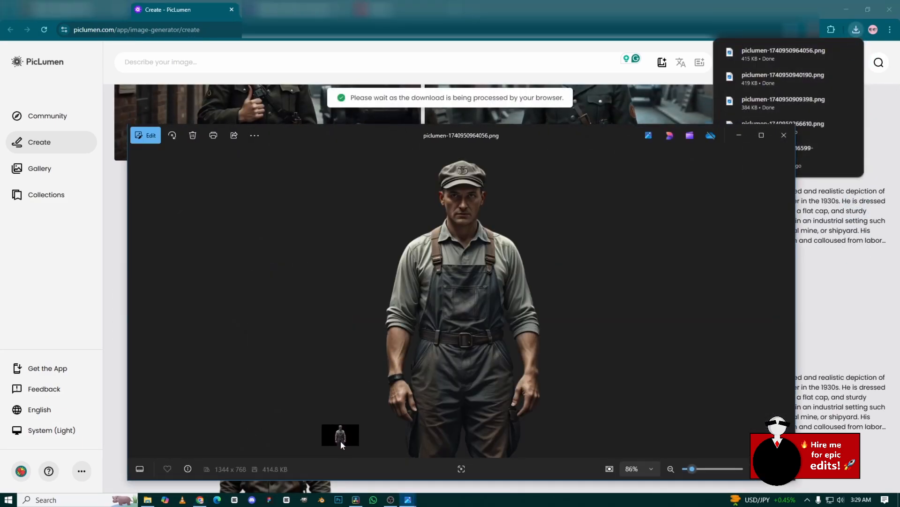
left_click_drag(340, 441, 451, 367)
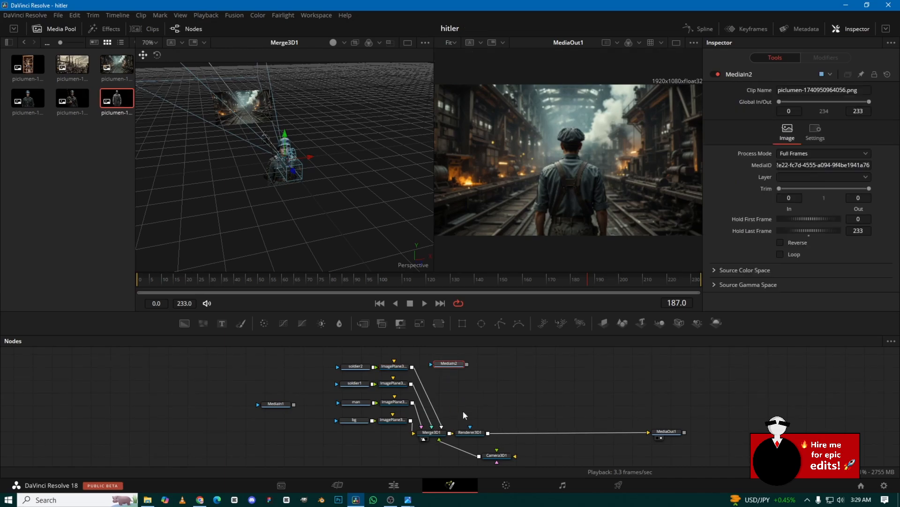
Step: Place the new media node above soldier2, rename it worker, and feed it through an image plane into Merge3D1
left_click_drag(401, 385, 403, 389)
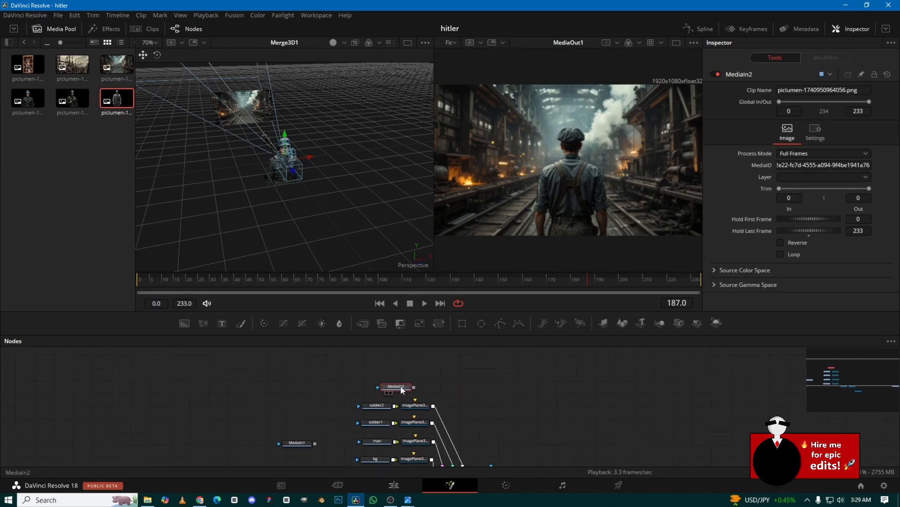
key("F2")
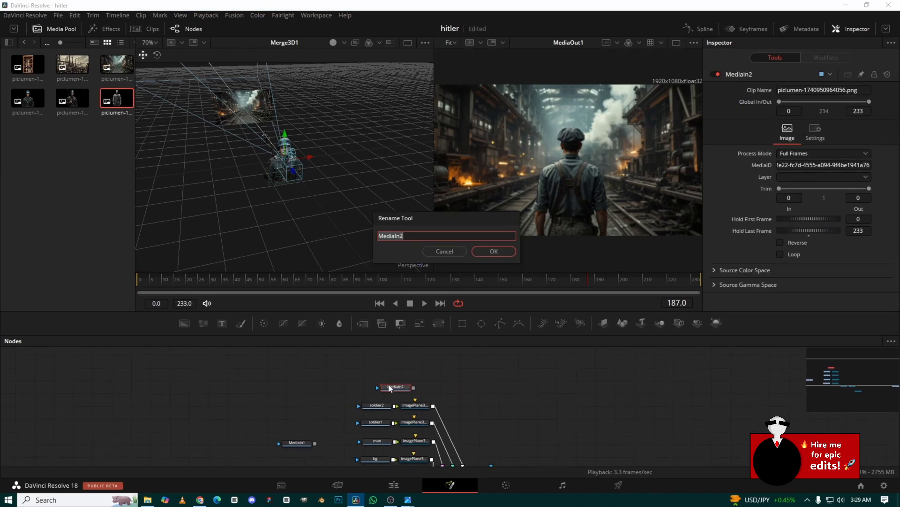
type("worker")
key("Return")
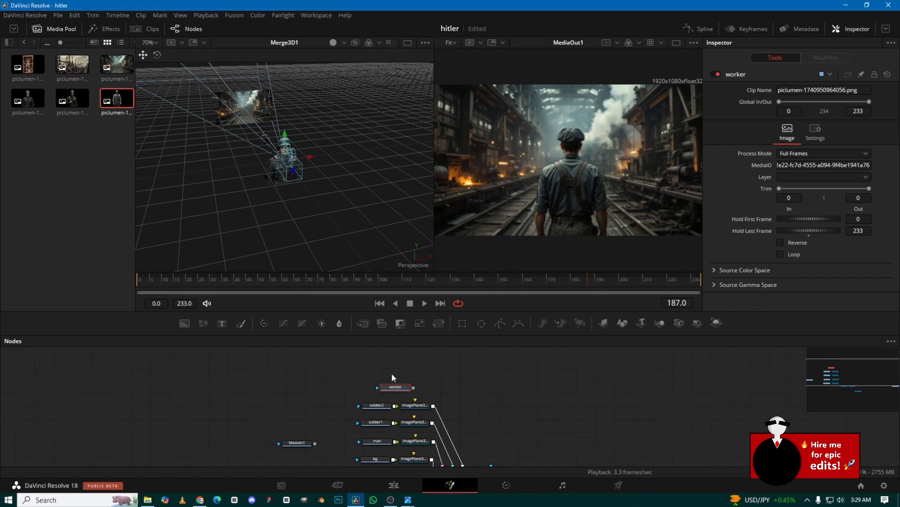
left_click(604, 323)
scroll(458, 391, "down", 2)
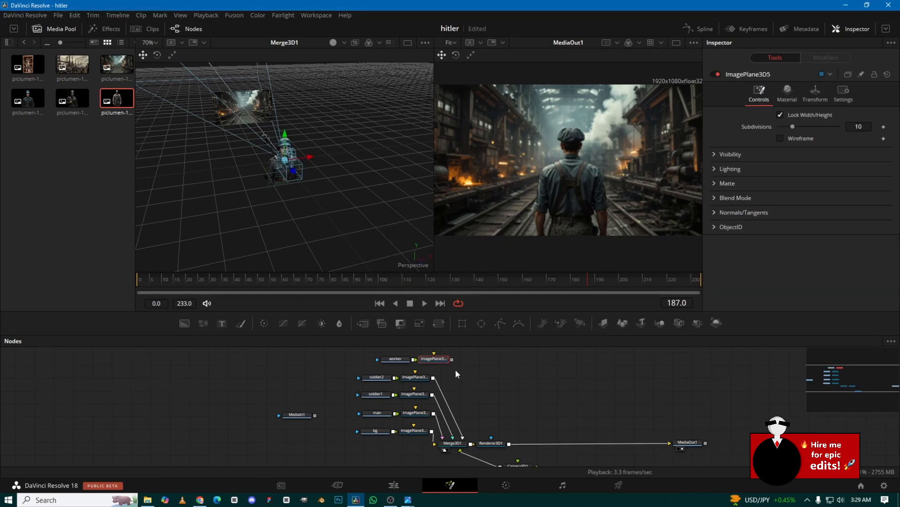
left_click_drag(452, 359, 464, 437)
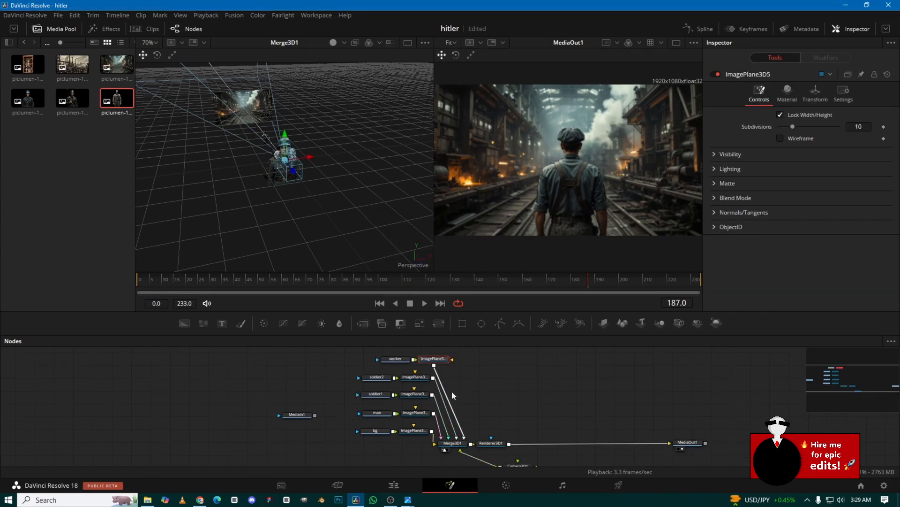
scroll(466, 366, "up", 2)
left_click_drag(483, 394, 385, 391)
scroll(477, 389, "down", 2)
left_click(528, 390)
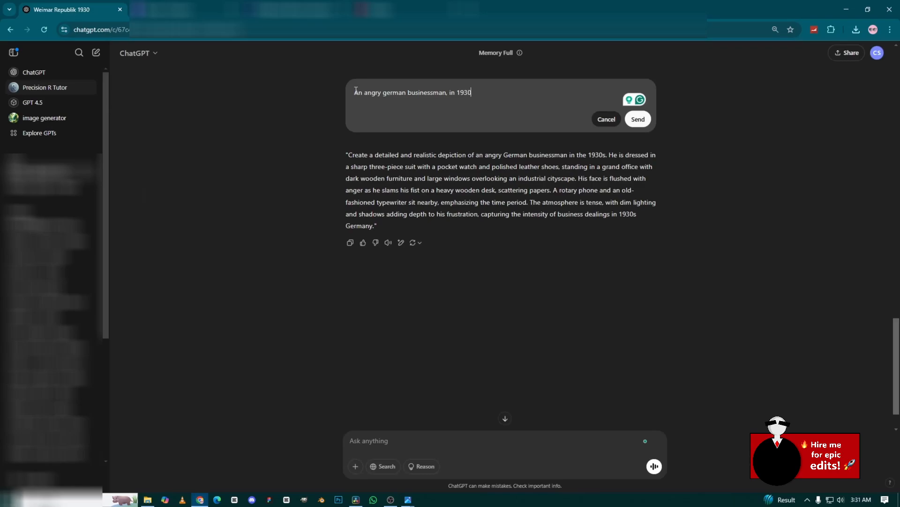
Step: Edit the ChatGPT prompt to read "portrait of An angry german businessman, in 1930" and resubmit it
left_click(355, 93)
type("portrait ")
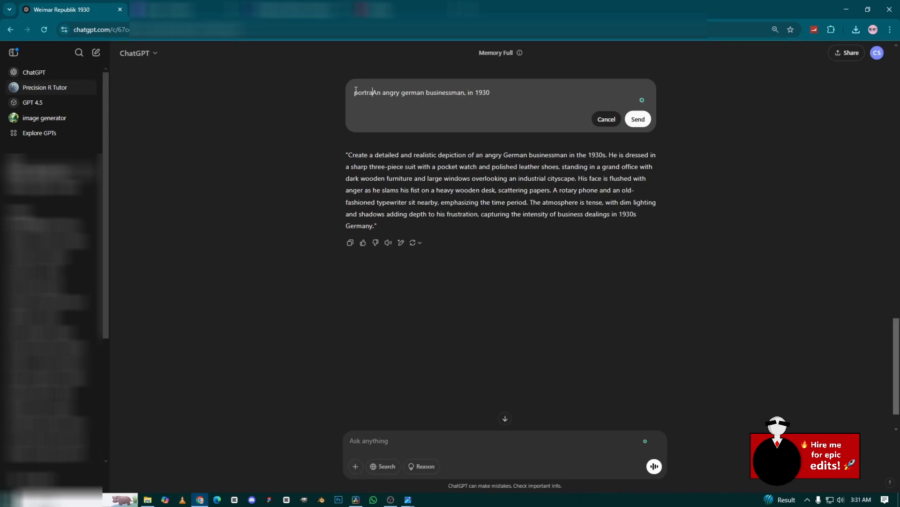
type("of")
left_click(638, 119)
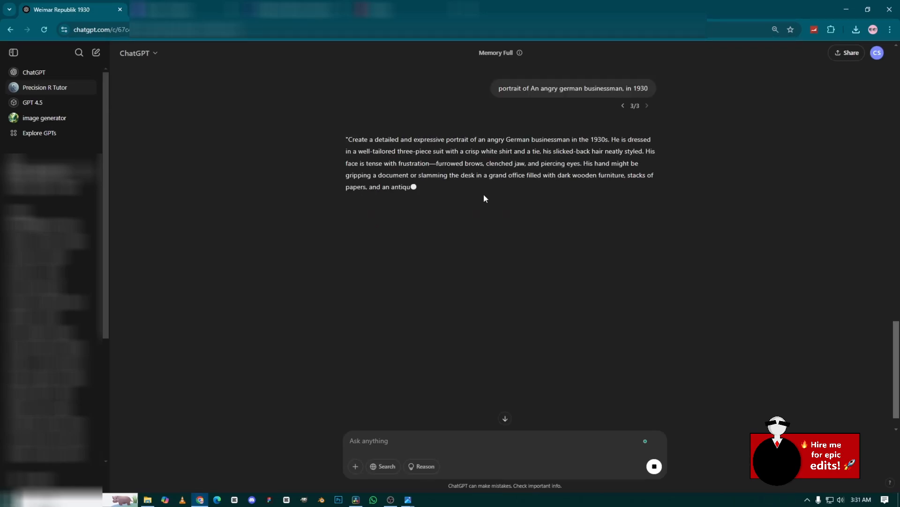
Step: Copy the rewritten businessman portrait description into PicLumen's prompt and generate images from it
left_click(351, 217)
left_click(177, 5)
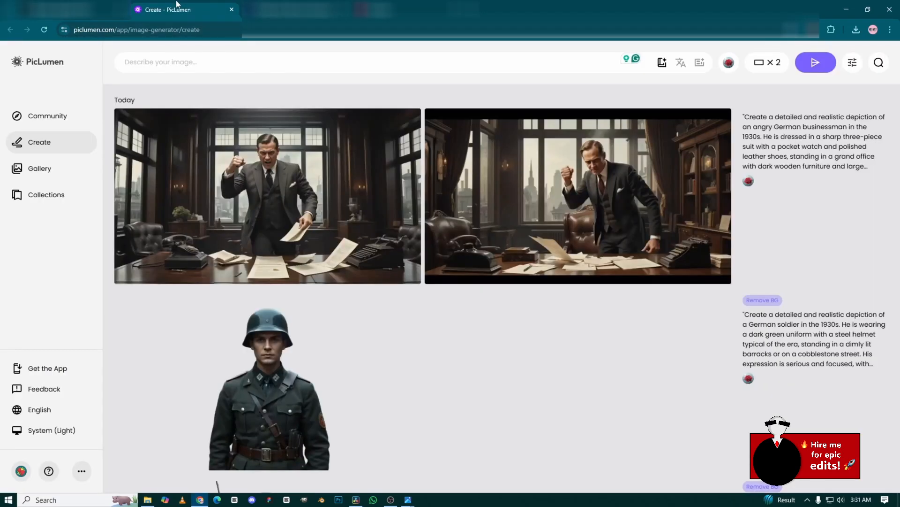
left_click(316, 63)
key("ctrl+v")
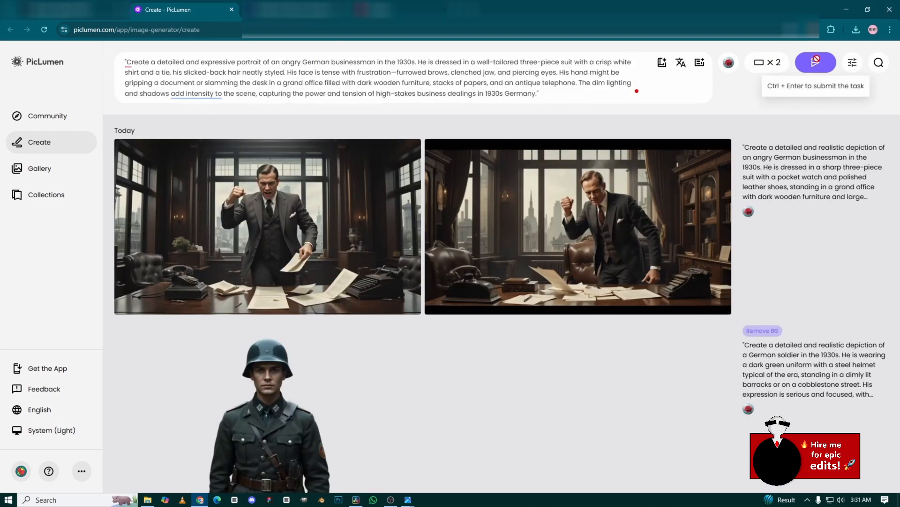
left_click(815, 62)
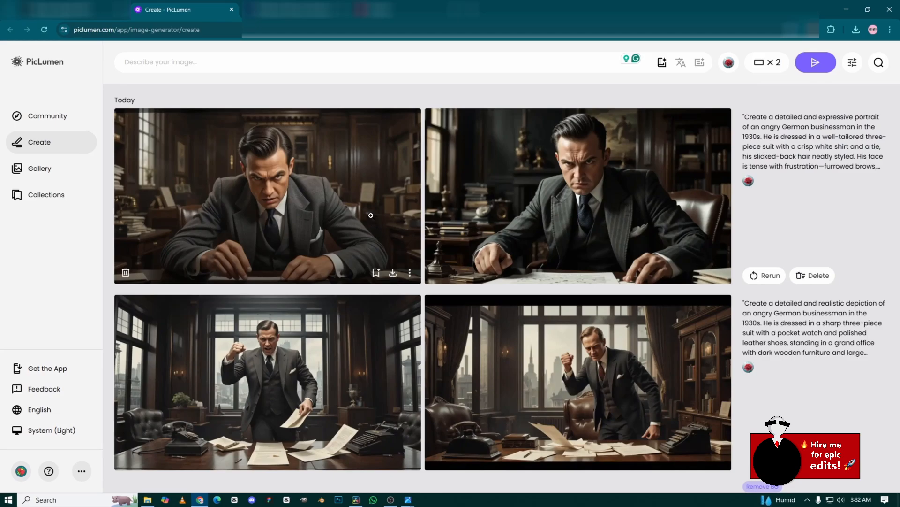
Step: Download the first businessman portrait from PicLumen and place it above the worker node in the DaVinci Resolve node graph
left_click(370, 215)
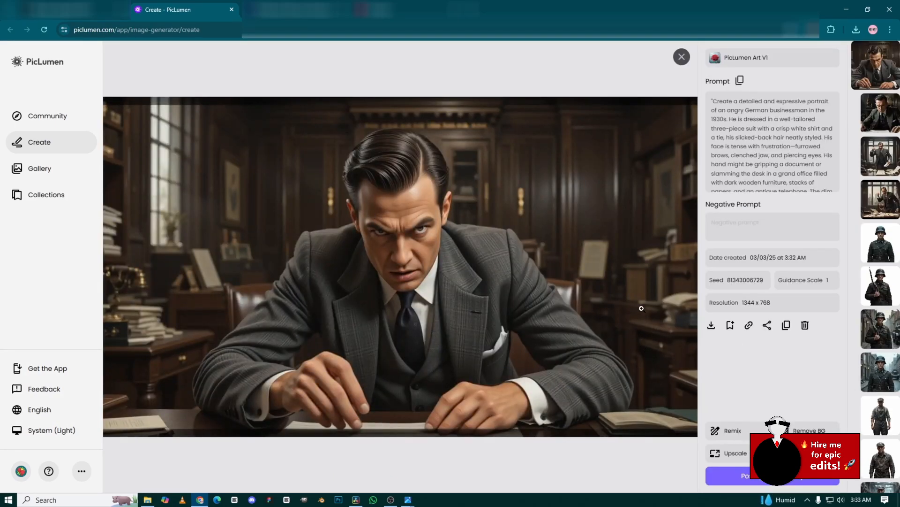
left_click(711, 325)
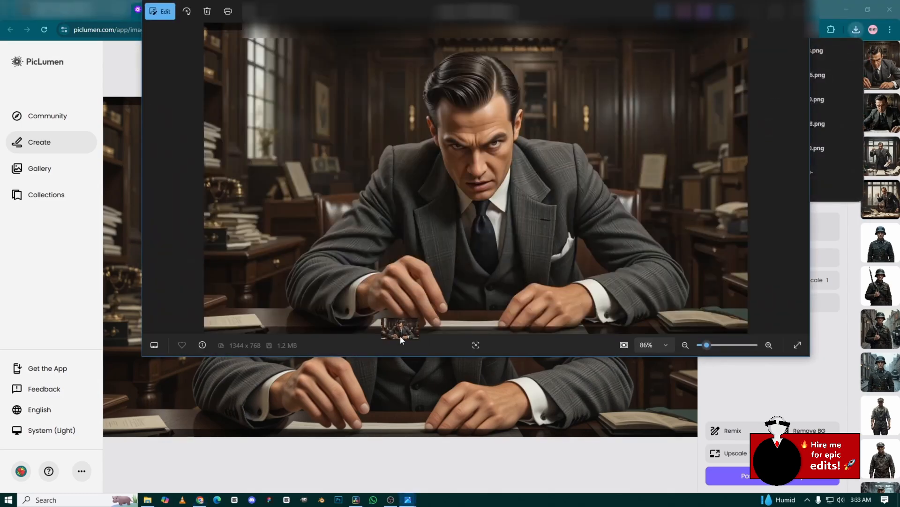
left_click_drag(400, 336, 510, 370)
scroll(522, 384, "up", 1)
left_click_drag(512, 428, 413, 405)
Step: Rename the portrait's media node as businessman and show it in the first viewer
key("F2")
type("businessman")
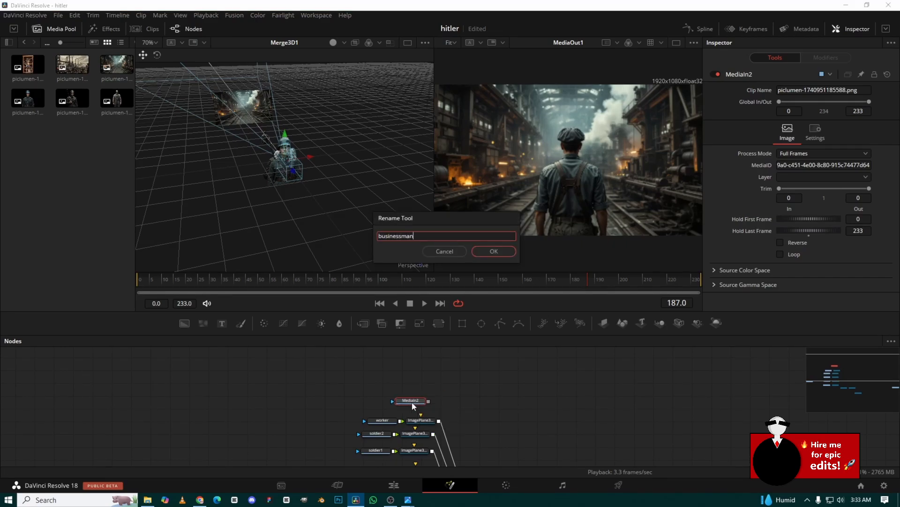
key("Return")
key("1")
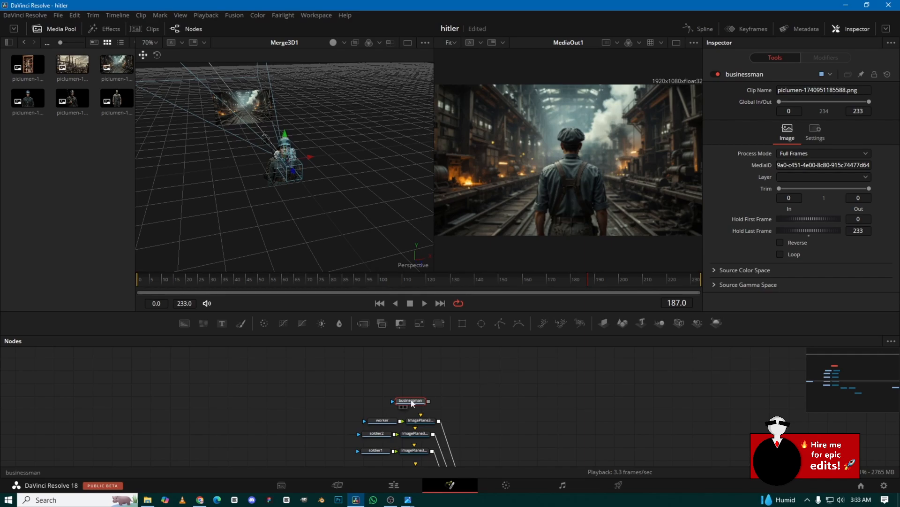
Step: Widen the viewer showing the businessman and raise the playback preview quality, fitting the whole image with some margin
left_click_drag(434, 167, 605, 168)
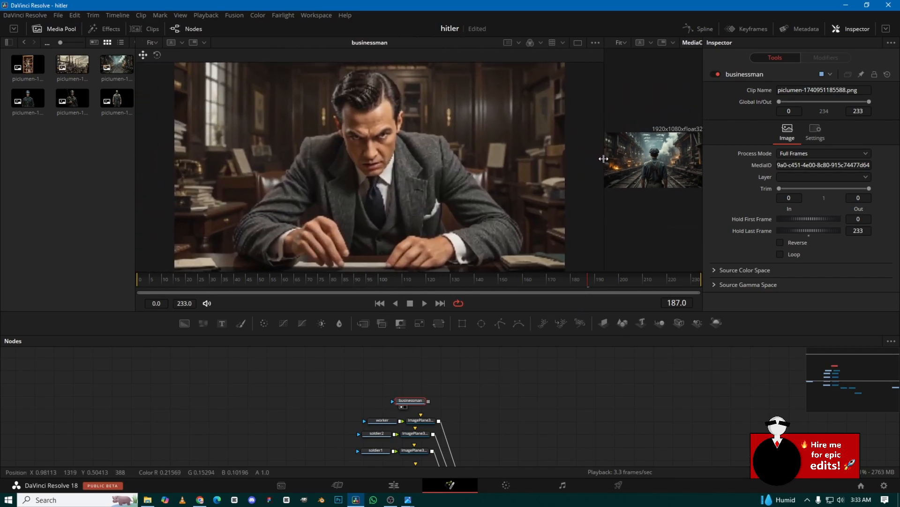
left_click(207, 17)
mouse_move(278, 49)
left_click(366, 50)
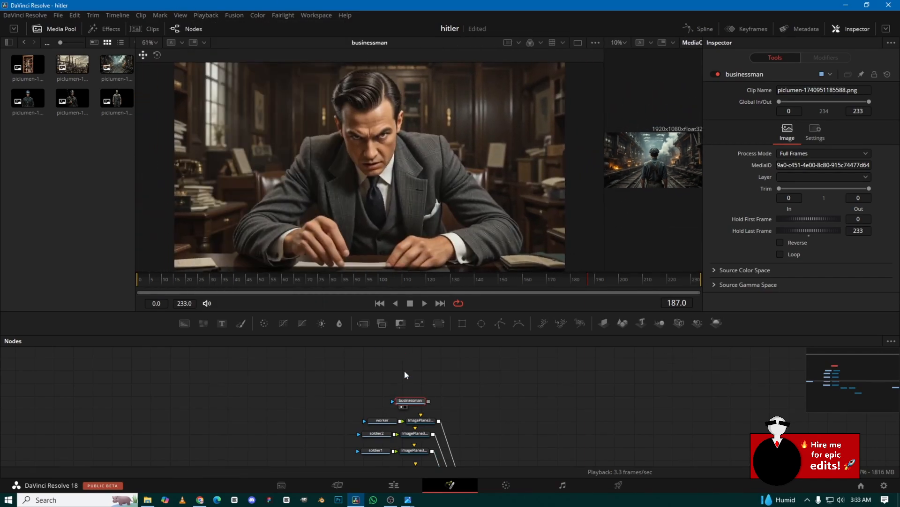
scroll(355, 189, "down", 3)
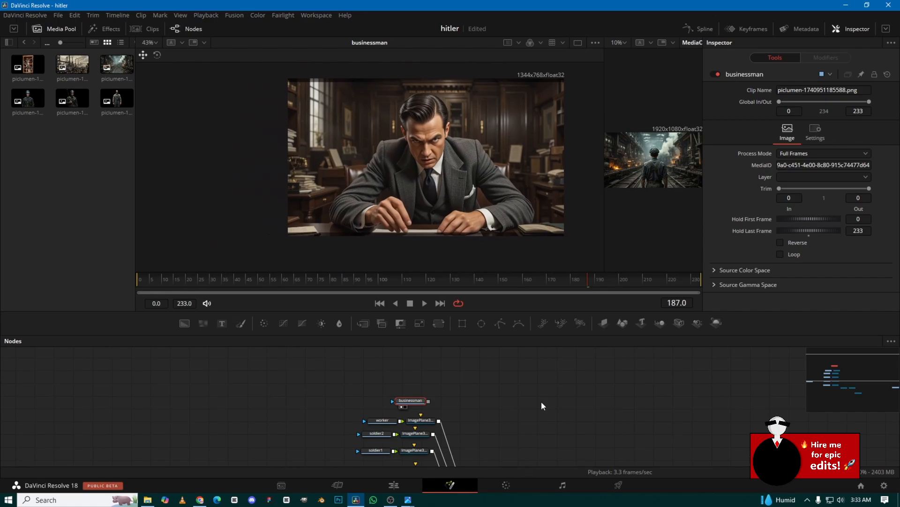
Step: Add a polygon mask to the businessman node and disable it so the full image can be traced
left_click(501, 325)
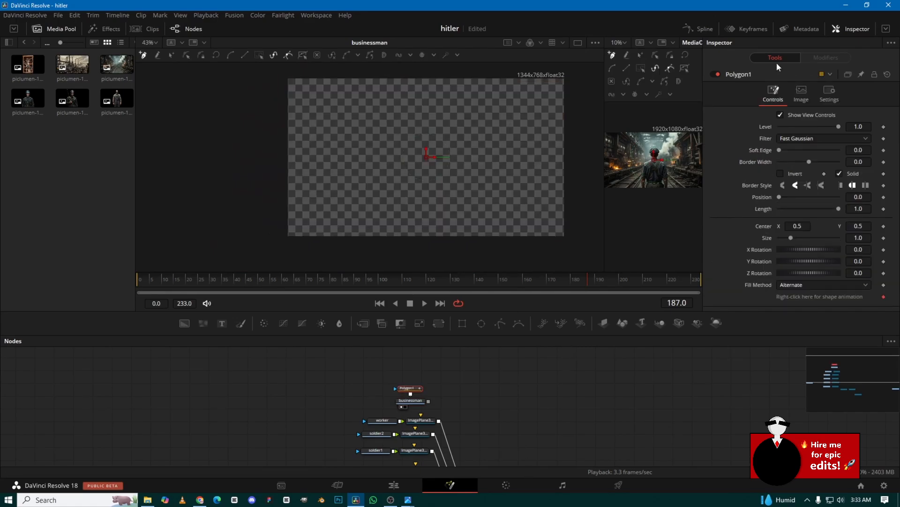
left_click(716, 76)
scroll(280, 231, "up", 5)
Step: Start the polygon outline just outside the image's left edge and trace the desk's upper edge to the businessman's sleeve
left_click(318, 148)
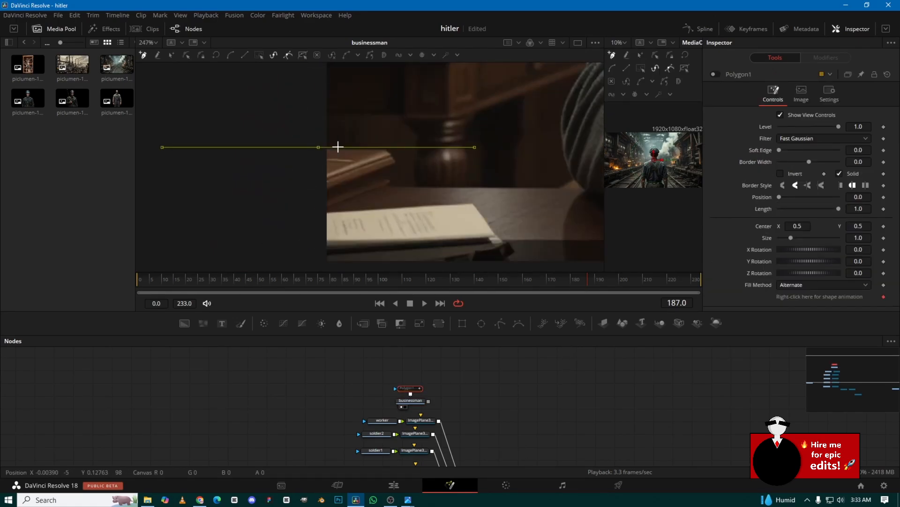
scroll(345, 144, "up", 2)
left_click(386, 160)
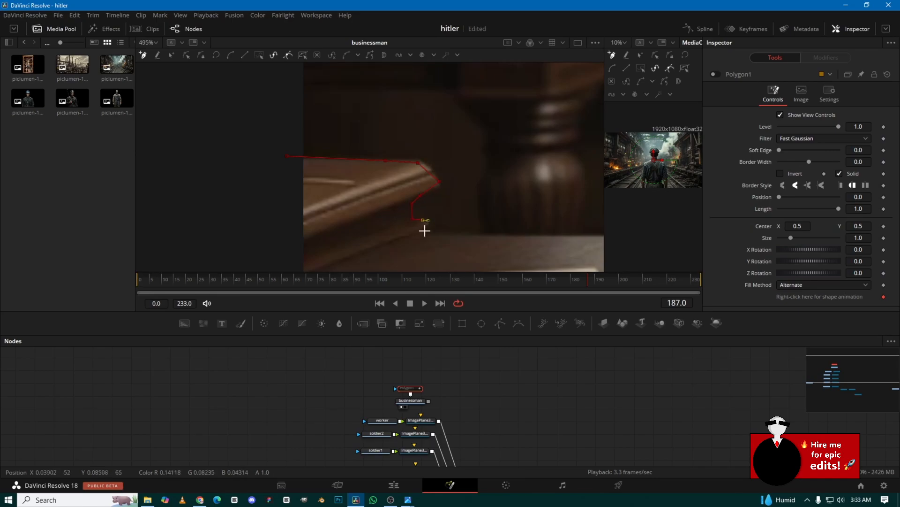
left_click_drag(565, 235, 405, 236)
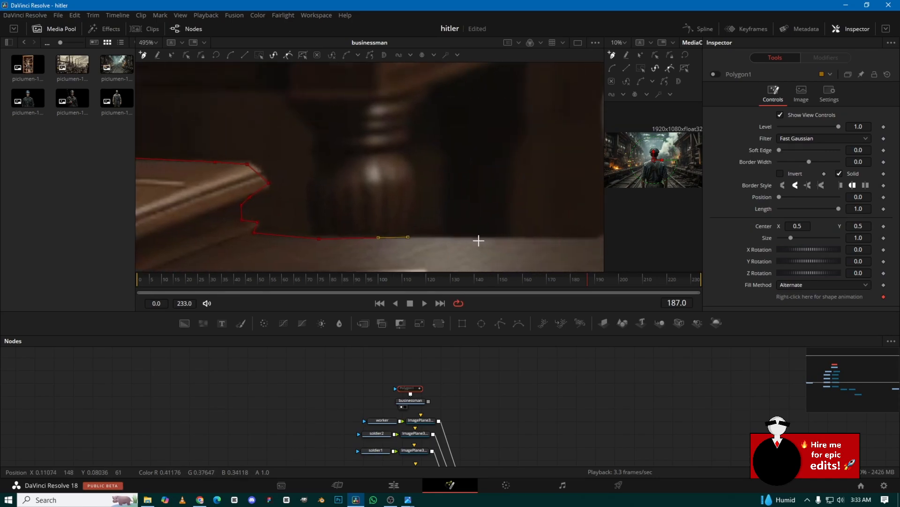
left_click(495, 240)
scroll(436, 237, "up", 1)
scroll(441, 237, "down", 1)
left_click_drag(549, 240, 389, 214)
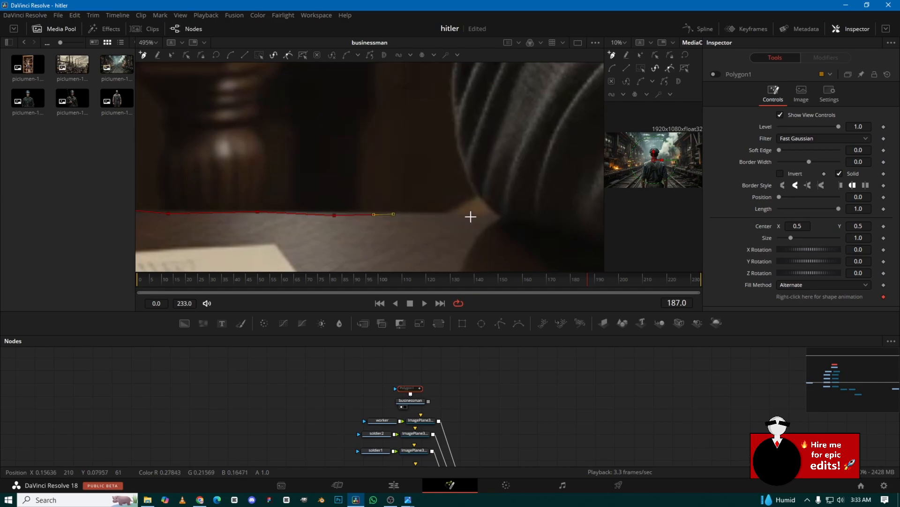
Step: Continue the polygon outline up the businessman's sleeve and shoulder and over the top of his hair
left_click(456, 141)
scroll(455, 141, "up", 2)
left_click(455, 138)
scroll(456, 135, "up", 3)
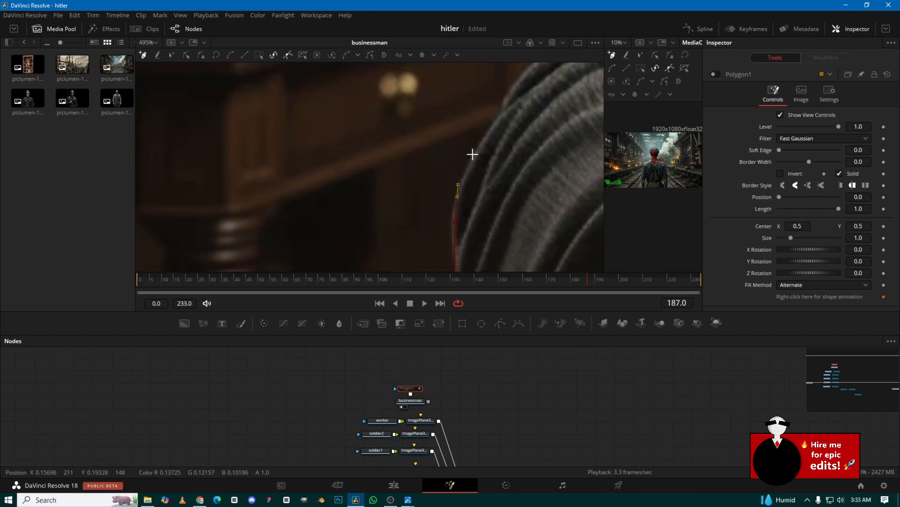
left_click_drag(496, 121, 321, 209)
left_click(352, 86)
left_click(356, 104)
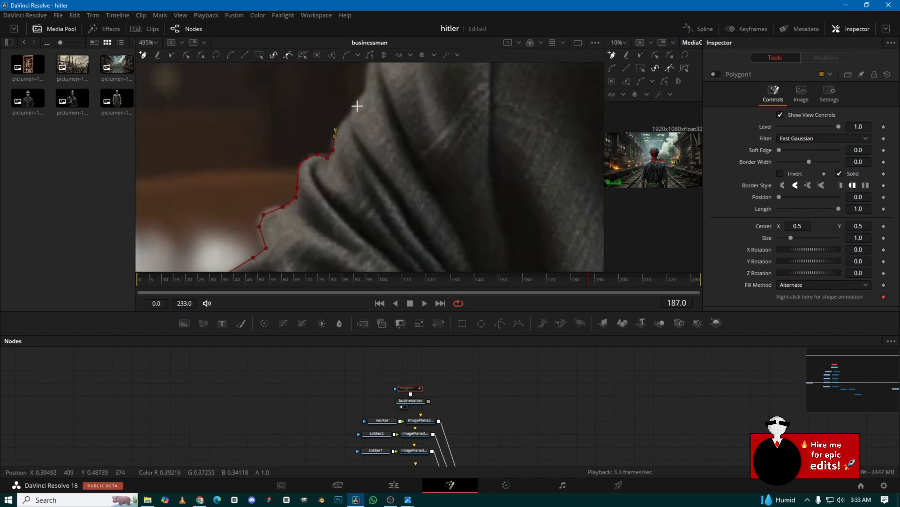
left_click(301, 165)
left_click(432, 199)
left_click(375, 231)
left_click(406, 108)
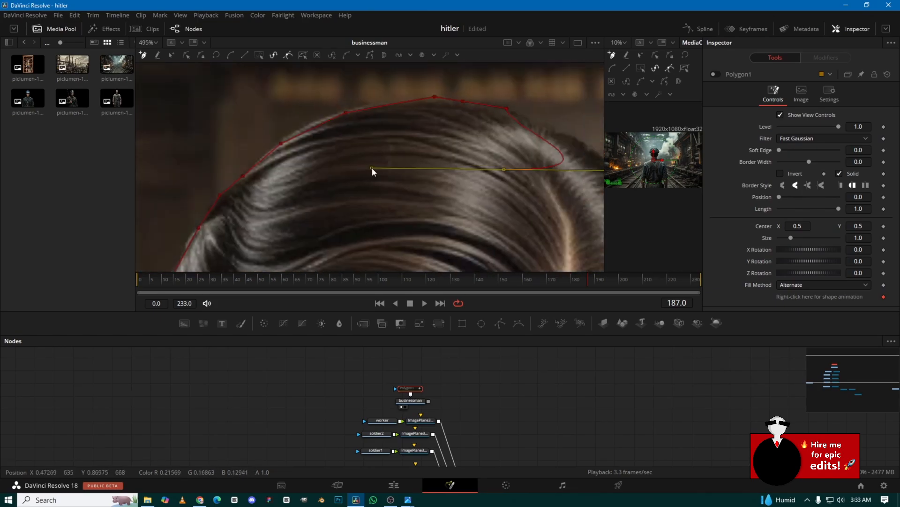
Step: Trace the rest of the businessman's hair, then his other shoulder and sleeve down to the open book
left_click(498, 171)
left_click(525, 225)
left_click(459, 164)
left_click(503, 163)
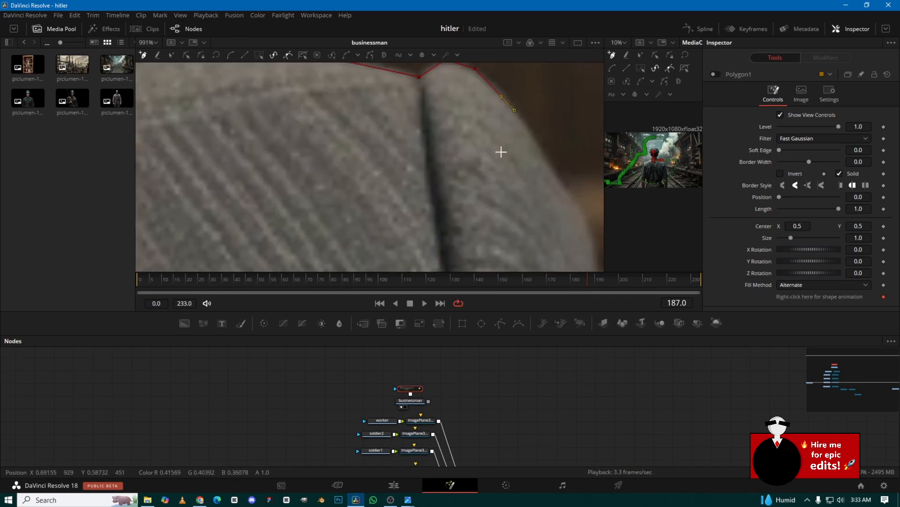
left_click(370, 146)
left_click(382, 156)
left_click(446, 111)
left_click(471, 148)
left_click(452, 135)
left_click(561, 209)
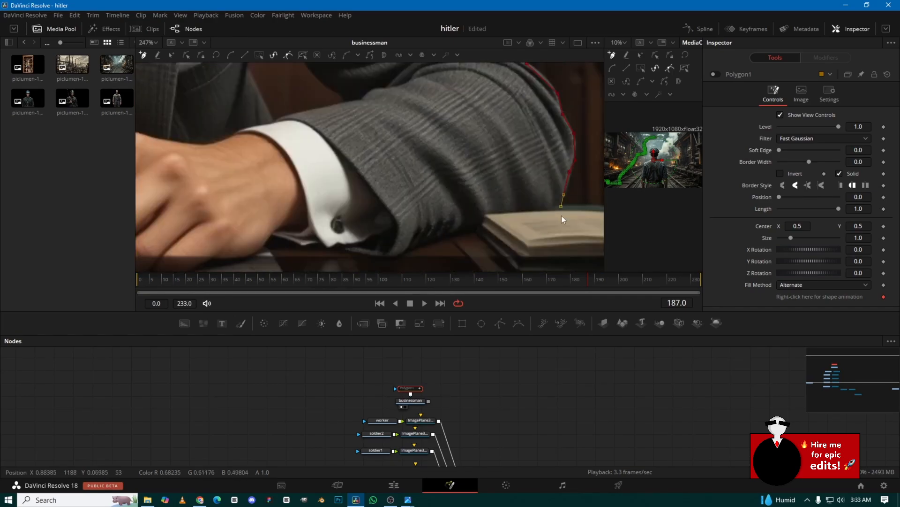
Step: Close the polygon outline around the underside of the desk and re-enable the mask to cut out the businessman
left_click(463, 71)
left_click(509, 73)
left_click(507, 188)
left_click(335, 188)
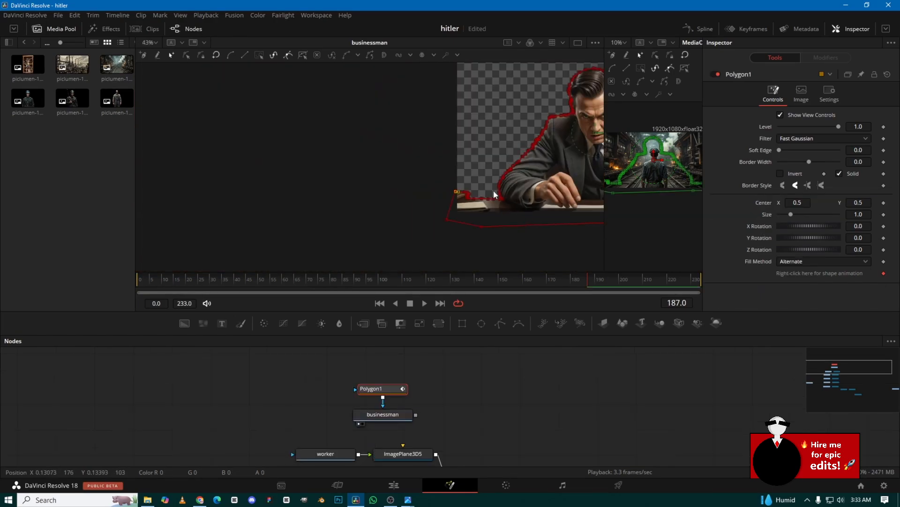
left_click_drag(490, 189, 478, 187)
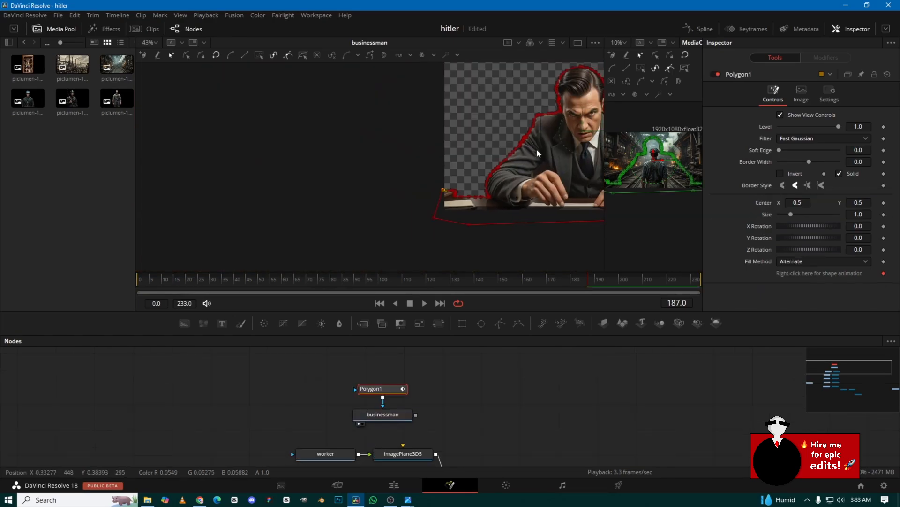
left_click_drag(545, 149, 367, 181)
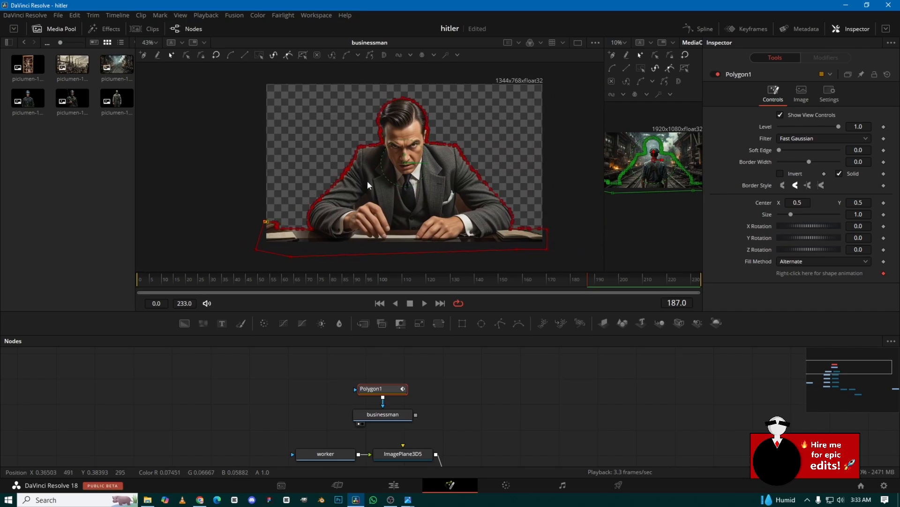
scroll(384, 196, "up", 2)
scroll(384, 196, "down", 3)
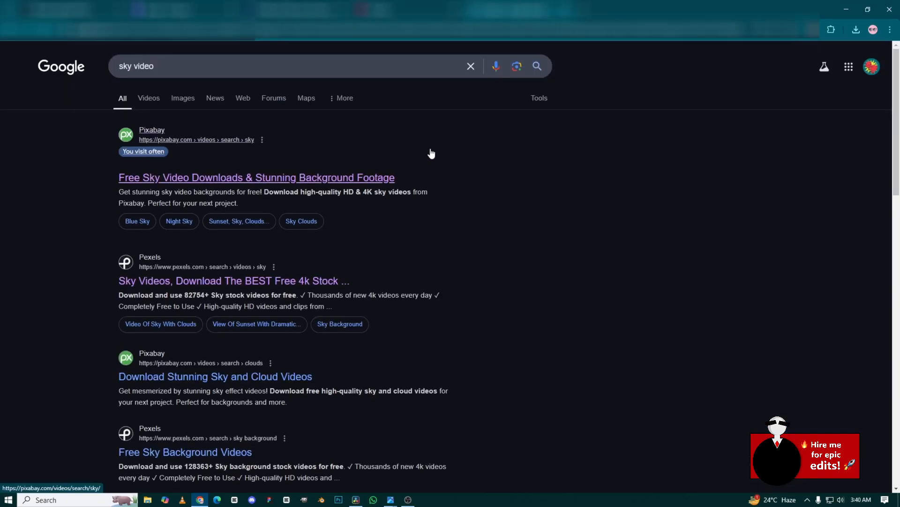
Step: Open Pixabay's sky videos in the browser and download the "Clouds Blue Sky Sky" clip as a 1280×720 MP4
scroll(544, 319, "down", 5)
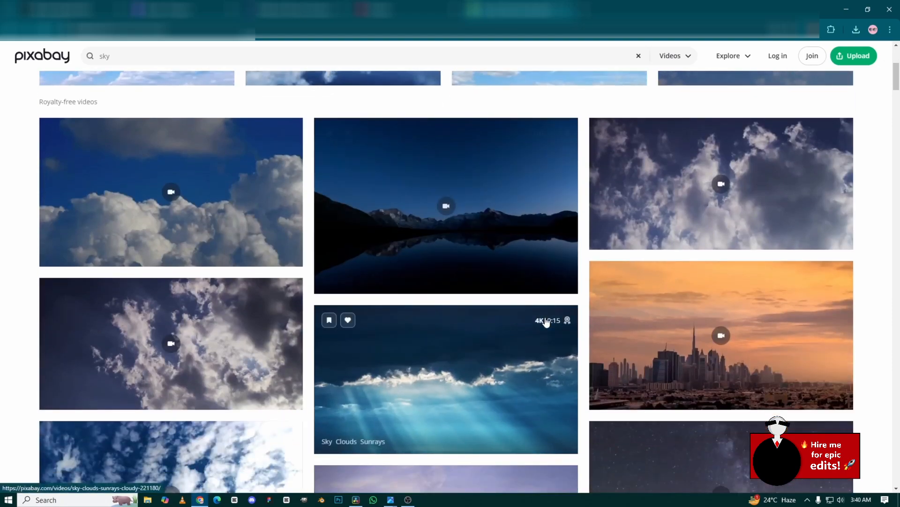
scroll(545, 319, "down", 2)
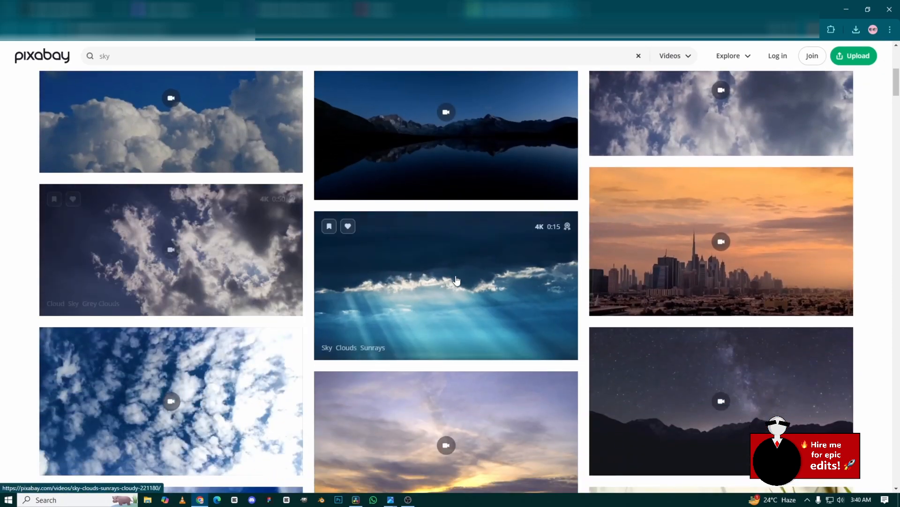
scroll(253, 365, "down", 3)
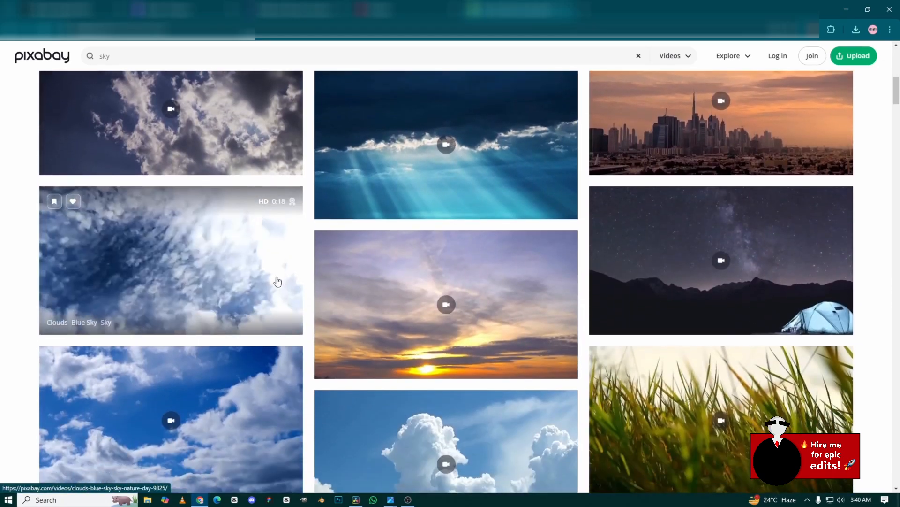
left_click(252, 294)
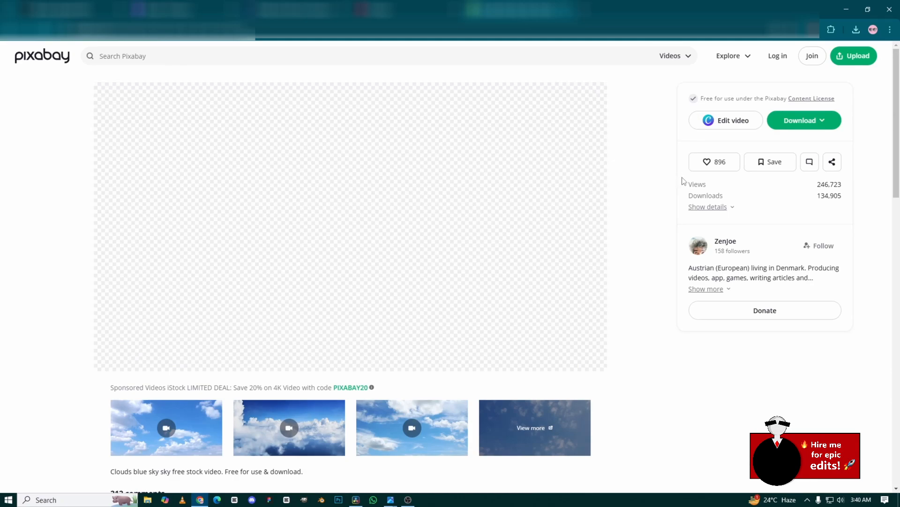
left_click(803, 120)
left_click(700, 190)
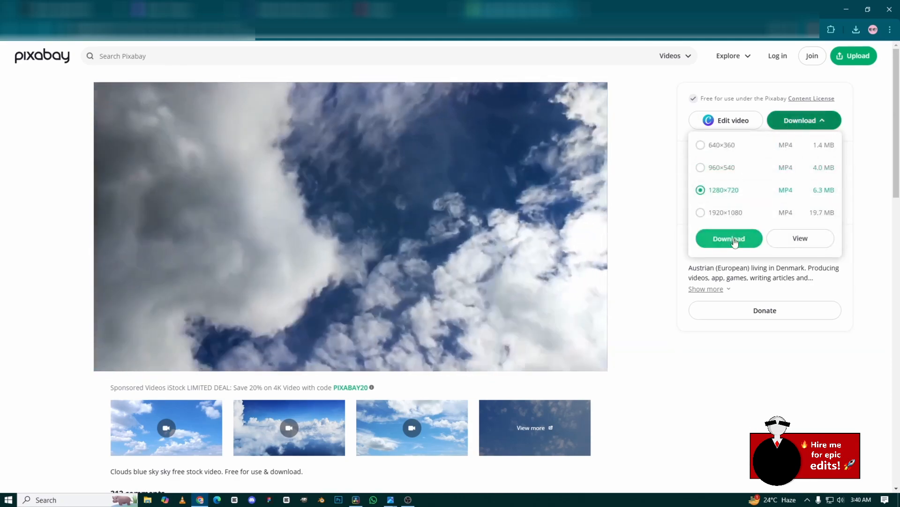
left_click(735, 240)
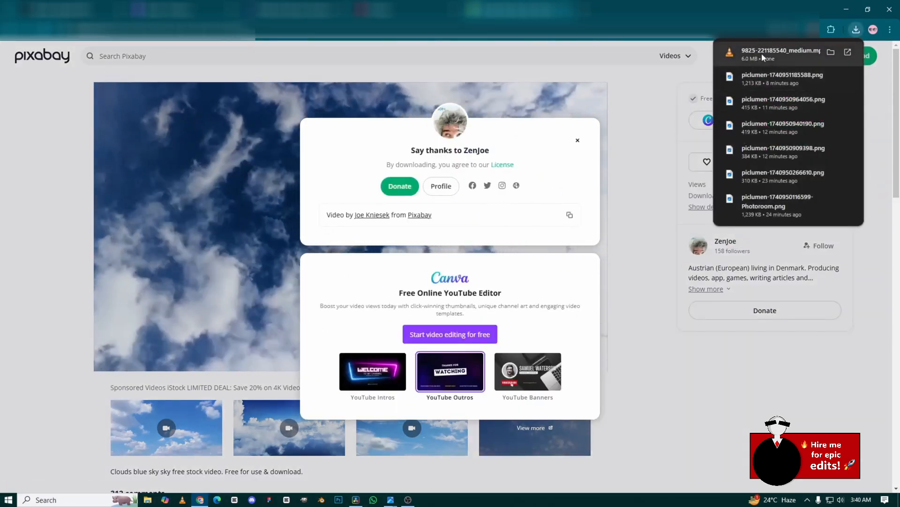
Step: Bring the downloaded sky clip into the DaVinci Resolve node graph and rename its media node as sky
left_click_drag(763, 57, 441, 371)
key("F2")
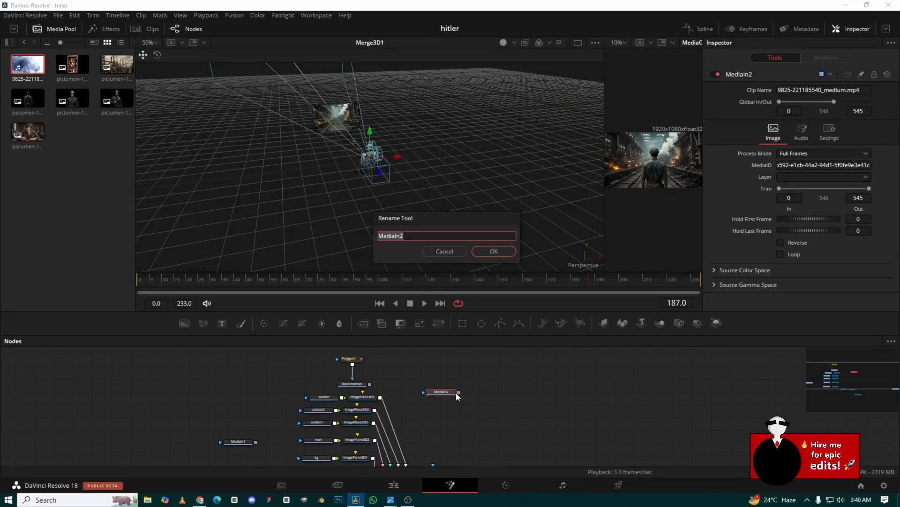
type("sky")
key("Return")
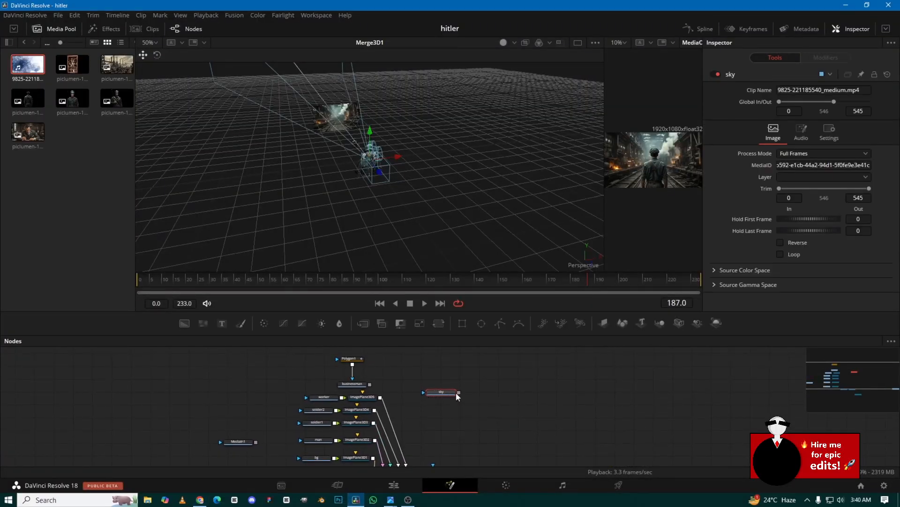
Step: Feed the sky node through a new image plane into Merge3D1
left_click(578, 323)
scroll(516, 389, "down", 2)
left_click_drag(497, 364, 406, 437)
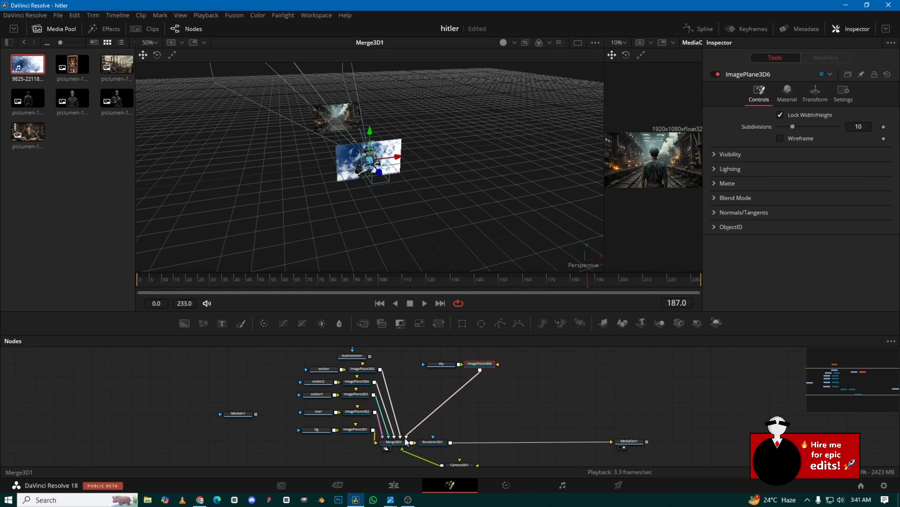
Step: Replace the sky node's image plane with a copy of the bg node's ImagePlane3D1
scroll(344, 439, "up", 2)
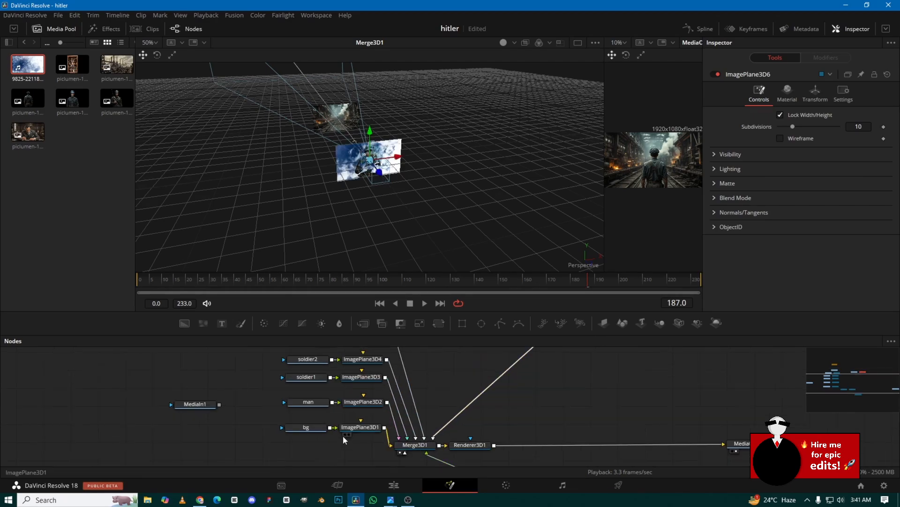
left_click(363, 428)
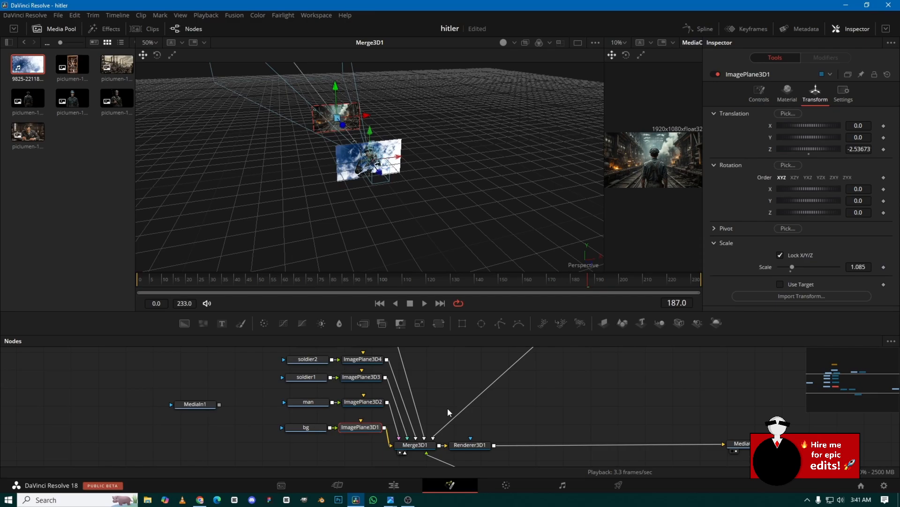
scroll(447, 407, "up", 2)
left_click(541, 364)
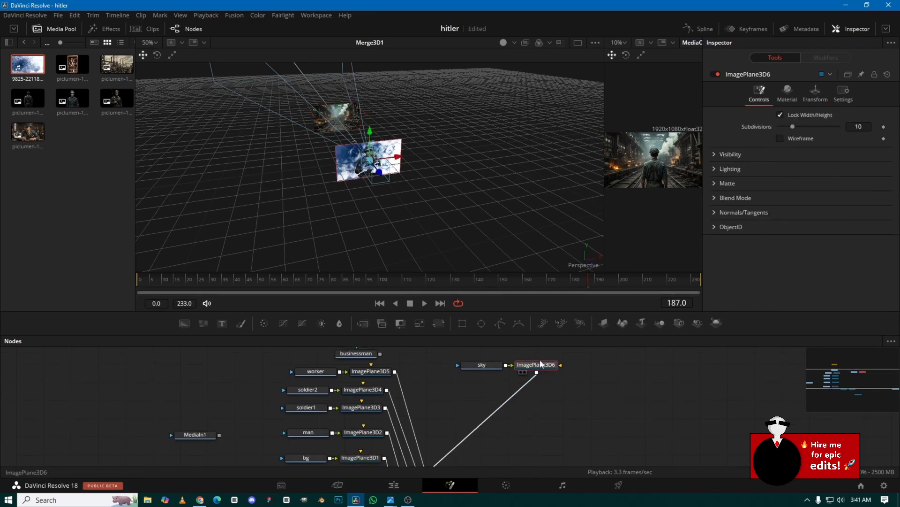
key("Delete")
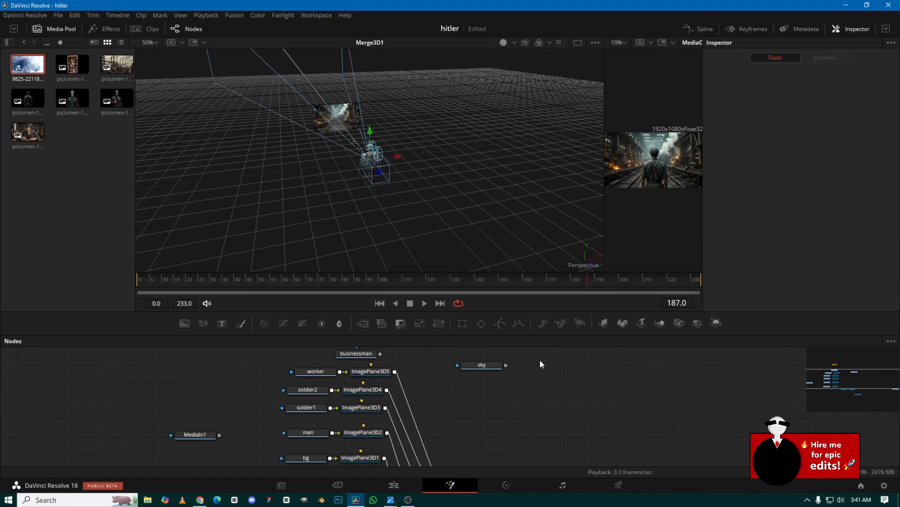
left_click(488, 365)
key("ctrl+v")
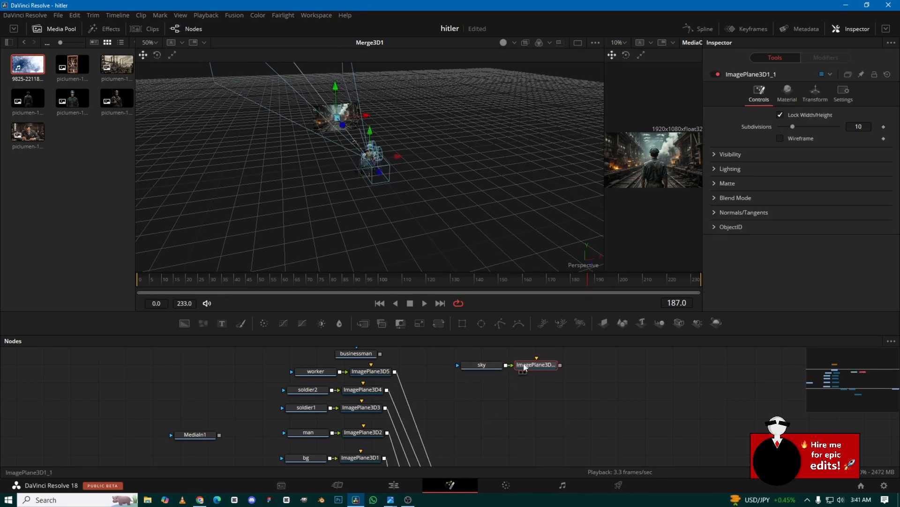
Step: Place the copied image plane beneath the sky node and connect its output to Merge3D1
left_click_drag(524, 376, 469, 389)
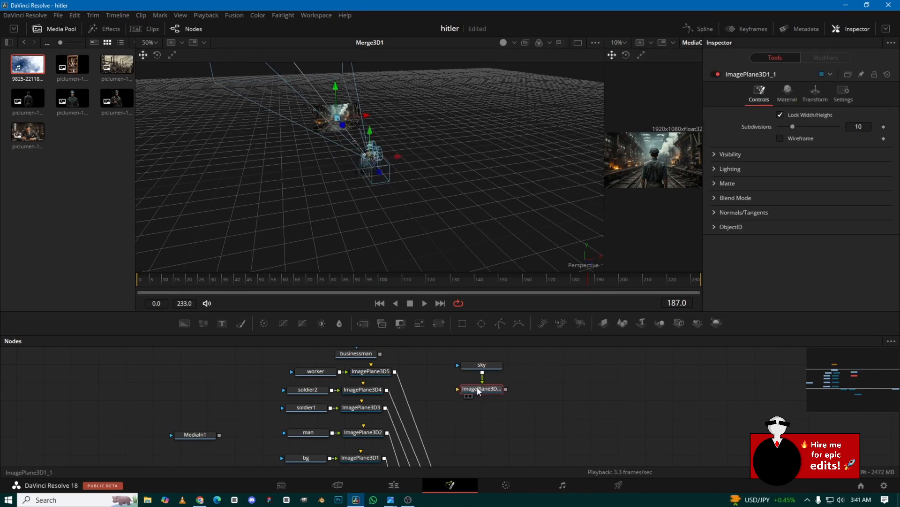
scroll(494, 373, "down", 2)
scroll(495, 374, "up", 2)
left_click_drag(506, 360, 416, 450)
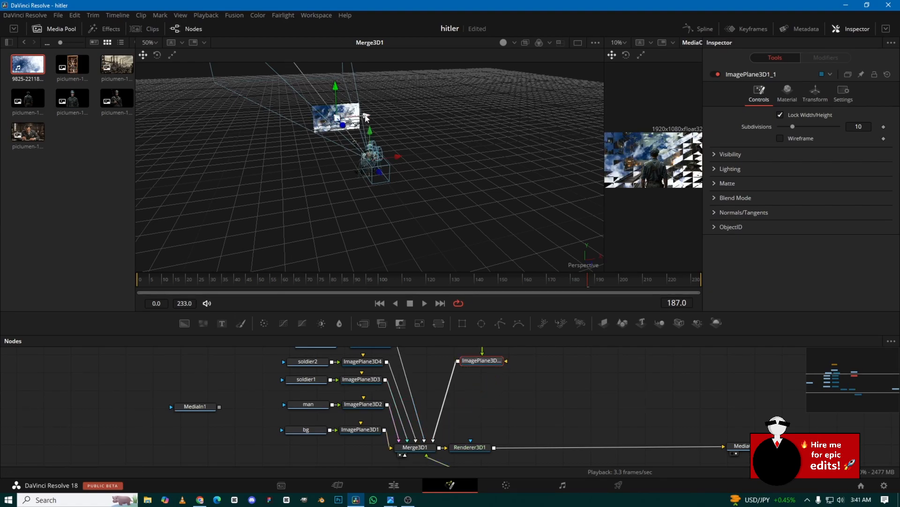
Step: Shift the sky image plane beside the bg plane to about X 1.09, widening the rendered-output viewer
left_click_drag(367, 117, 410, 124)
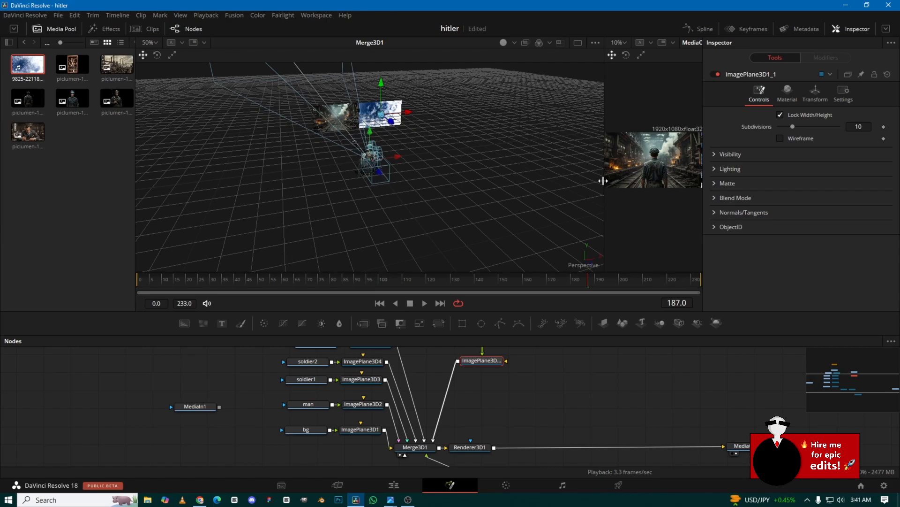
left_click_drag(603, 181, 491, 180)
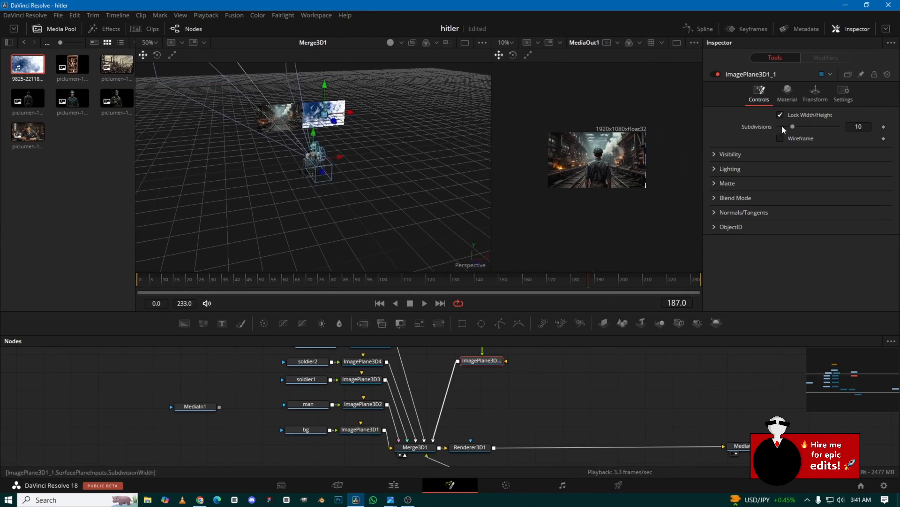
left_click(815, 93)
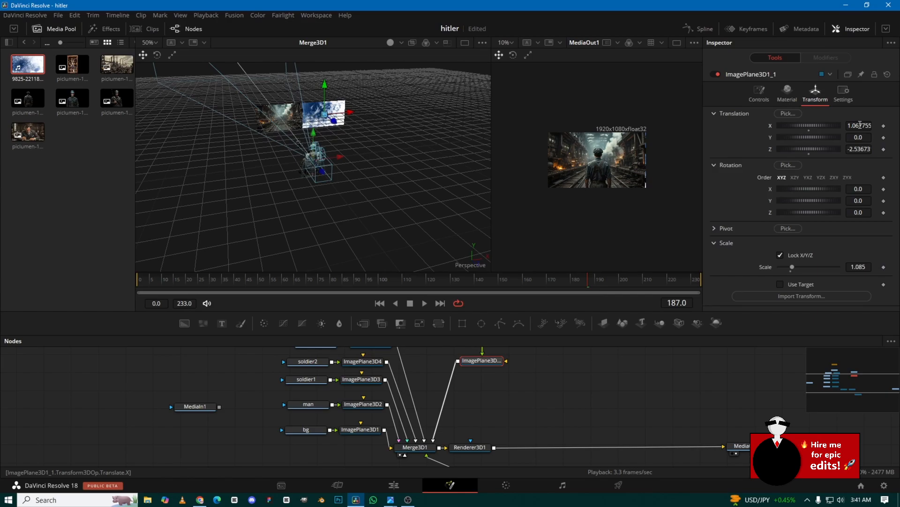
left_click_drag(860, 124, 841, 125)
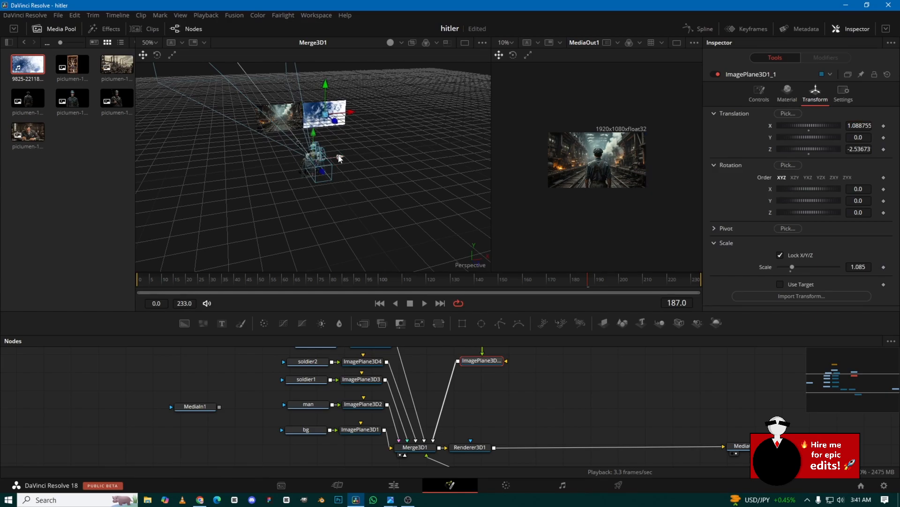
Step: Fit the MediaOut1 image to its viewer
mouse_move(339, 156)
left_mouse_down()
mouse_move(350, 148)
mouse_move(329, 162)
left_mouse_up()
key("ctrl+z")
left_click(510, 43)
left_click(510, 52)
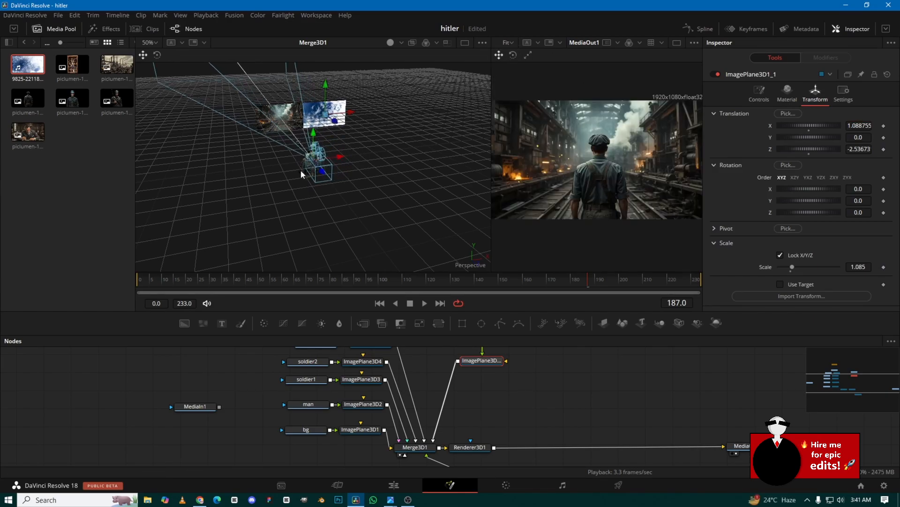
Step: Move the soldier1, worker and soldier2 image planes over in front of the sky plane
scroll(375, 433, "up", 2)
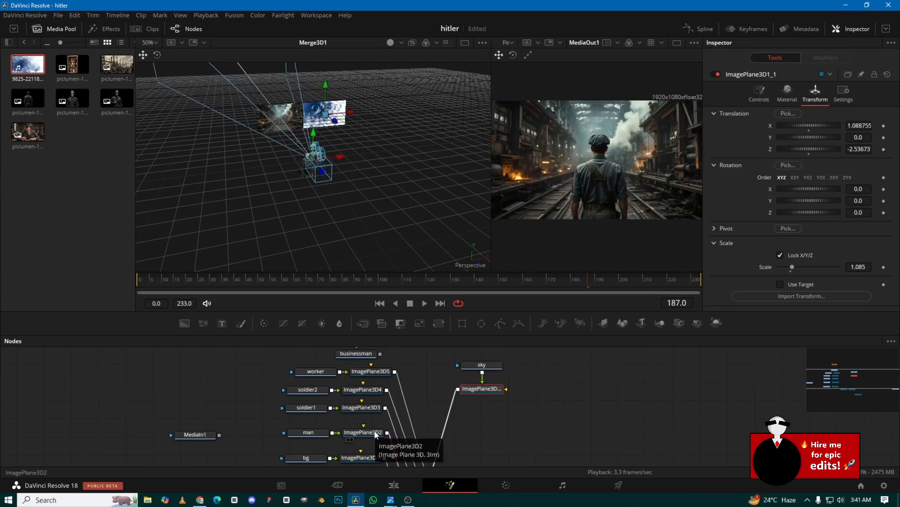
left_click(359, 408)
left_click_drag(318, 175, 369, 121)
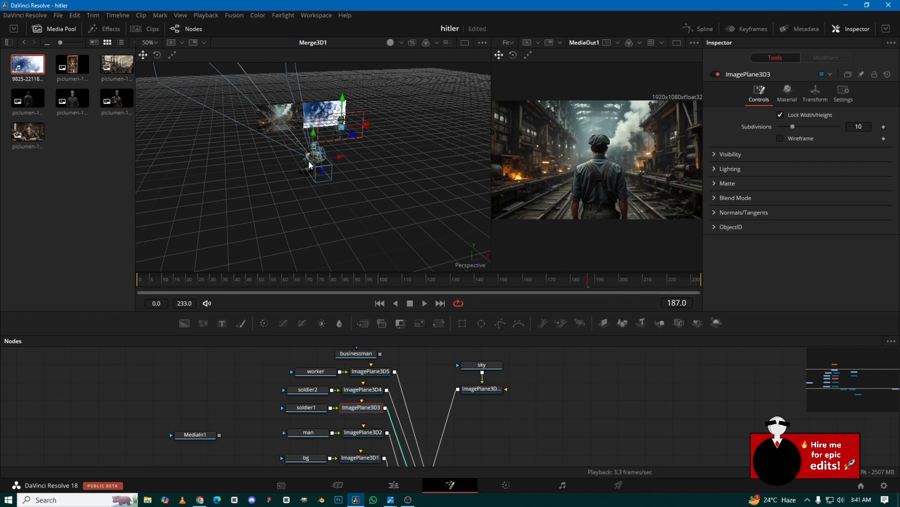
left_click(307, 147)
left_click_drag(307, 144, 360, 129)
left_click(304, 163)
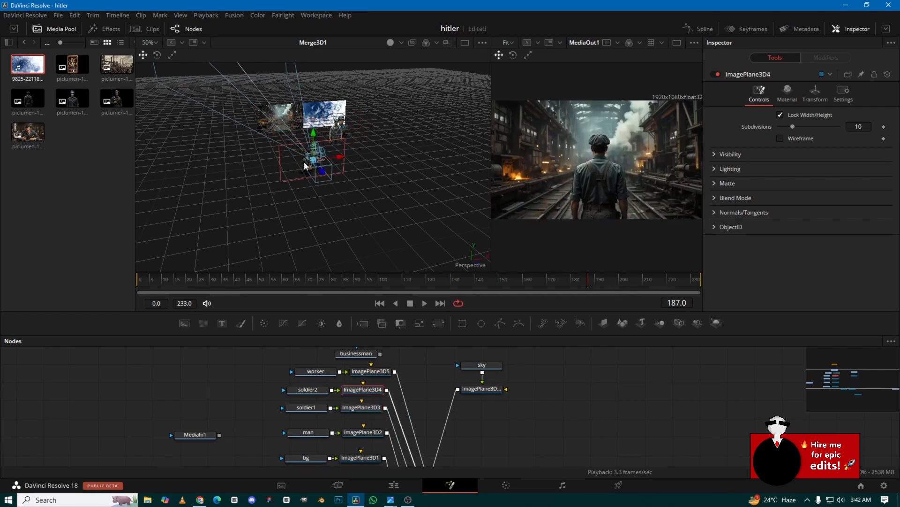
left_click_drag(321, 173, 375, 159)
scroll(364, 184, "up", 3)
scroll(364, 184, "down", 4)
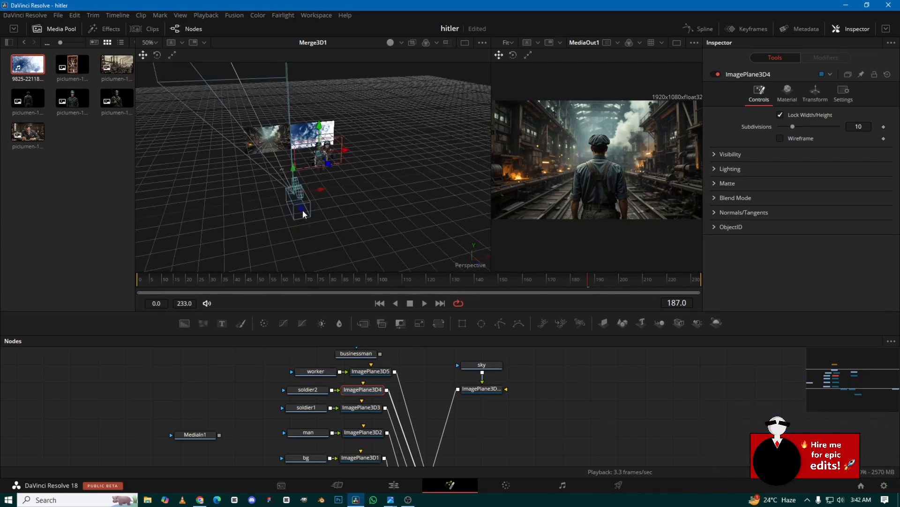
Step: Move the camera sideways so it faces the soldiers and worker in front of the sky
left_click(301, 207)
left_click_drag(301, 208, 348, 195)
scroll(348, 195, "up", 1)
Step: Scale the worker image plane down to 0.627 and reposition it behind the soldiers
left_click(370, 371)
left_click(816, 95)
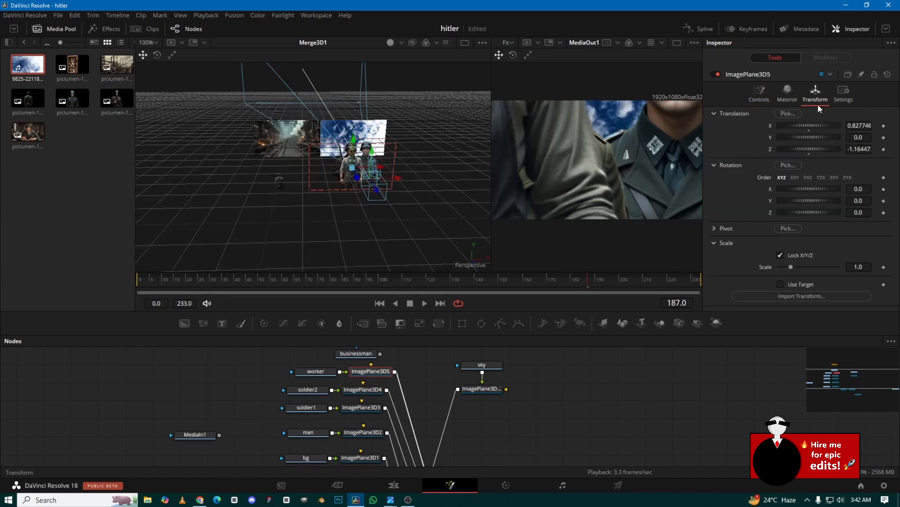
left_click_drag(859, 267, 837, 267)
mouse_move(381, 166)
left_mouse_down()
mouse_move(395, 167)
mouse_move(368, 170)
left_mouse_up()
Step: Scale the soldier2 image plane down to 0.456
left_click(347, 164)
left_click(816, 94)
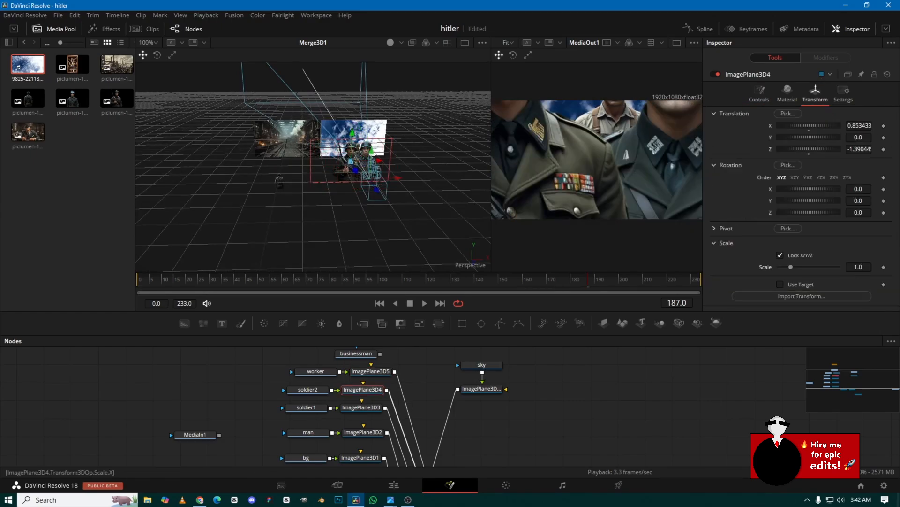
left_click_drag(859, 267, 831, 267)
Step: Scale the soldier1 image plane down to fit beside the worker and soldier2
left_click(368, 164)
left_click(815, 99)
scroll(355, 159, "up", 1)
Step: Adjust the worker plane's height to frame his face, and set the soldier2 plane to about X 0.868 and Y -0.024
left_click(373, 149)
left_click(374, 147)
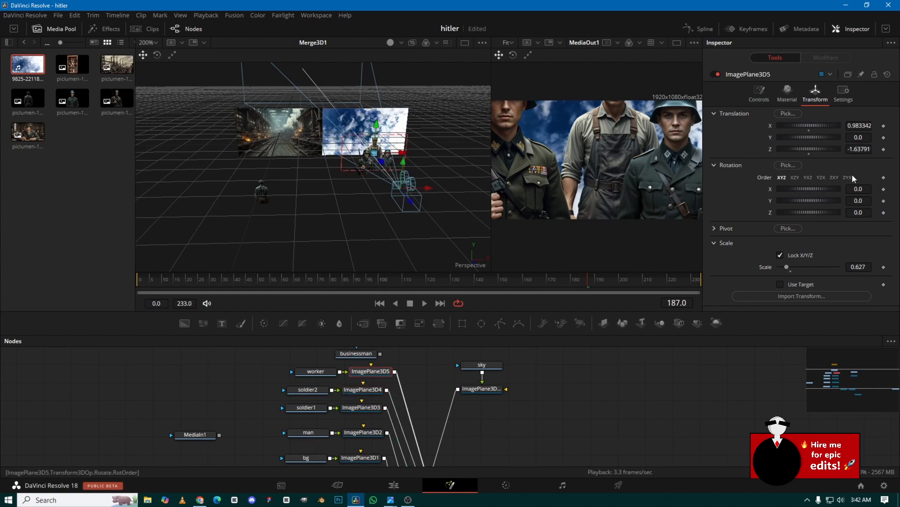
left_click_drag(859, 137, 864, 129)
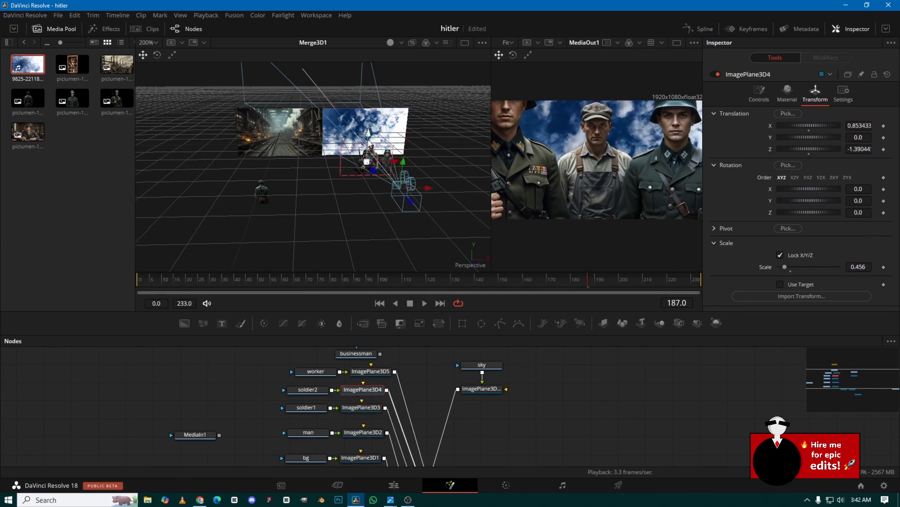
left_click(357, 173)
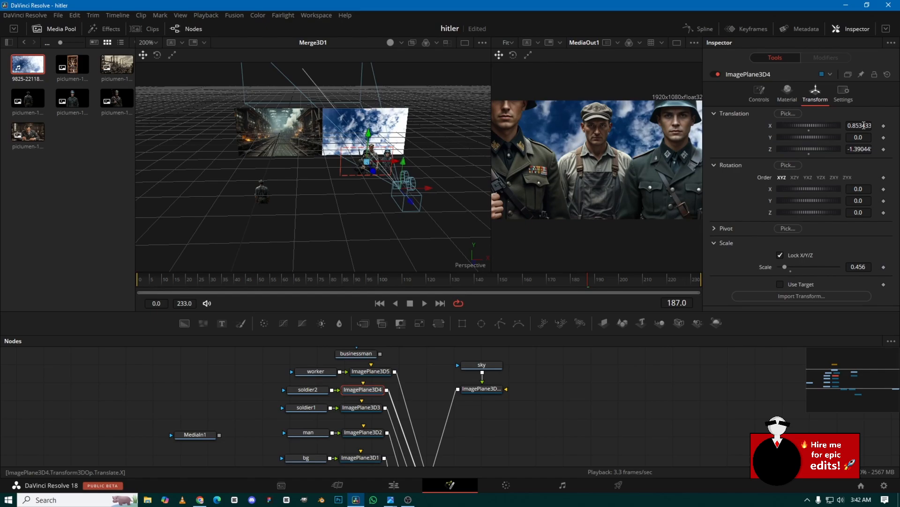
left_click_drag(859, 138, 864, 126)
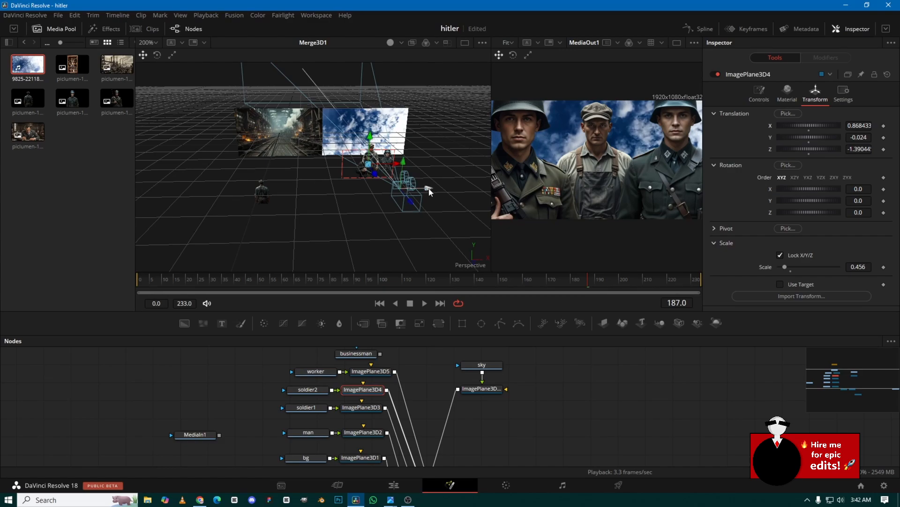
Step: Shift the sky image plane to about X 1.077 and move the camera across to face the railway bg plane
mouse_move(428, 188)
left_mouse_down()
mouse_move(365, 188)
mouse_move(424, 181)
mouse_move(417, 179)
left_mouse_up()
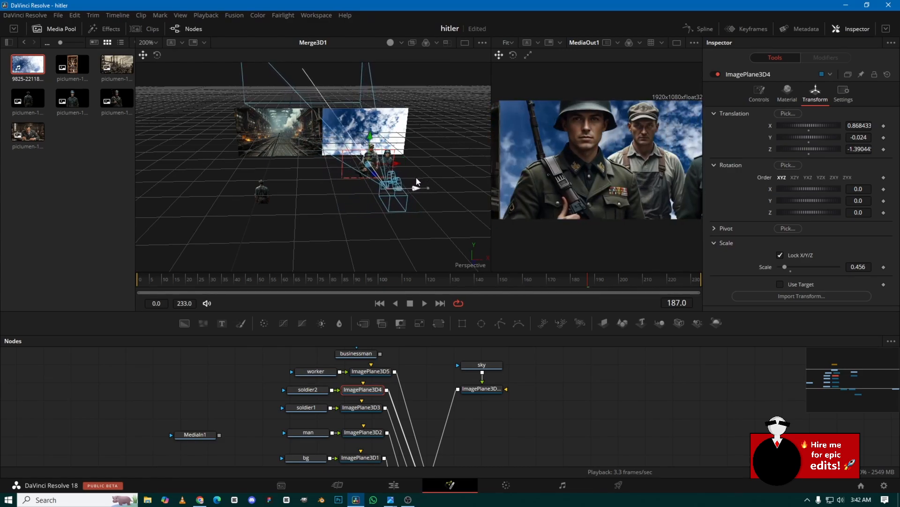
left_click(389, 124)
left_click_drag(398, 134, 396, 135)
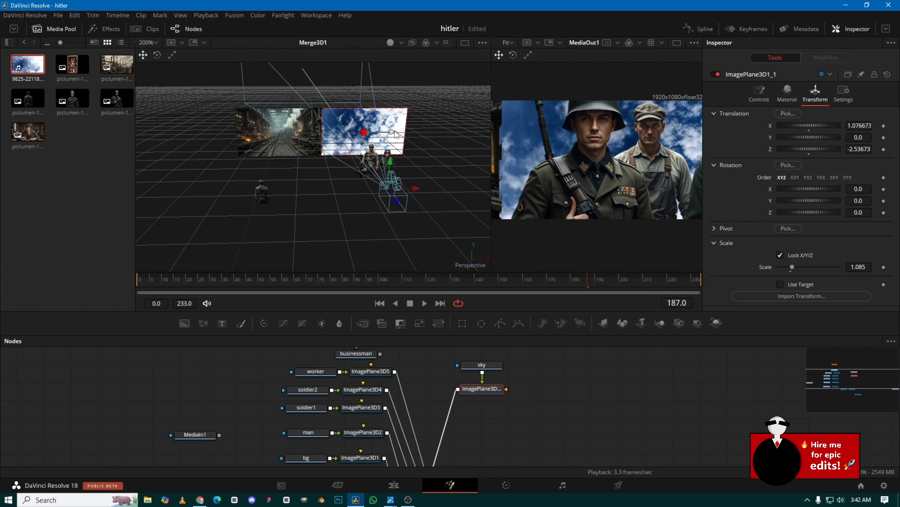
left_click_drag(419, 194, 289, 193)
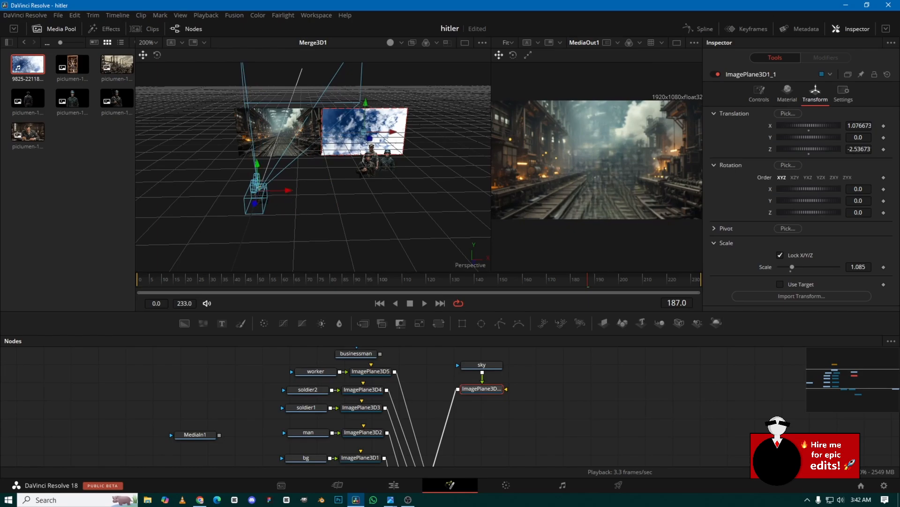
left_click(201, 501)
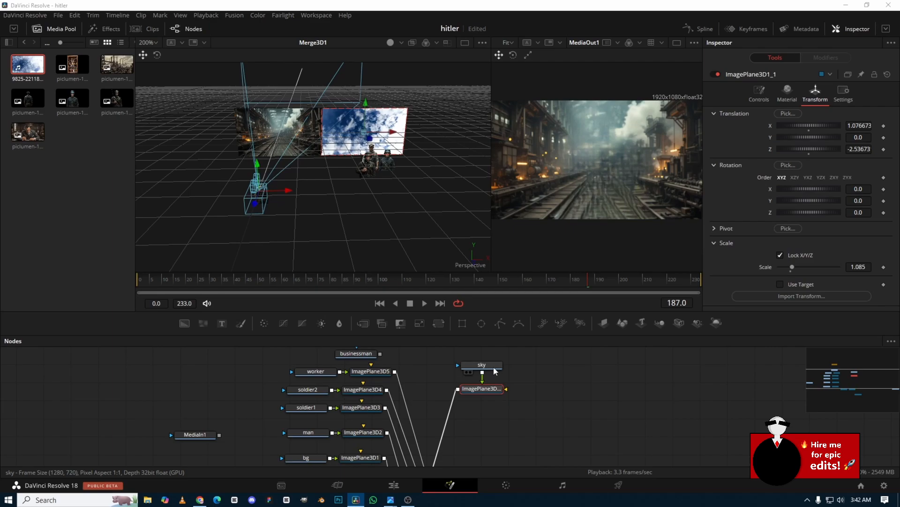
left_click(264, 195)
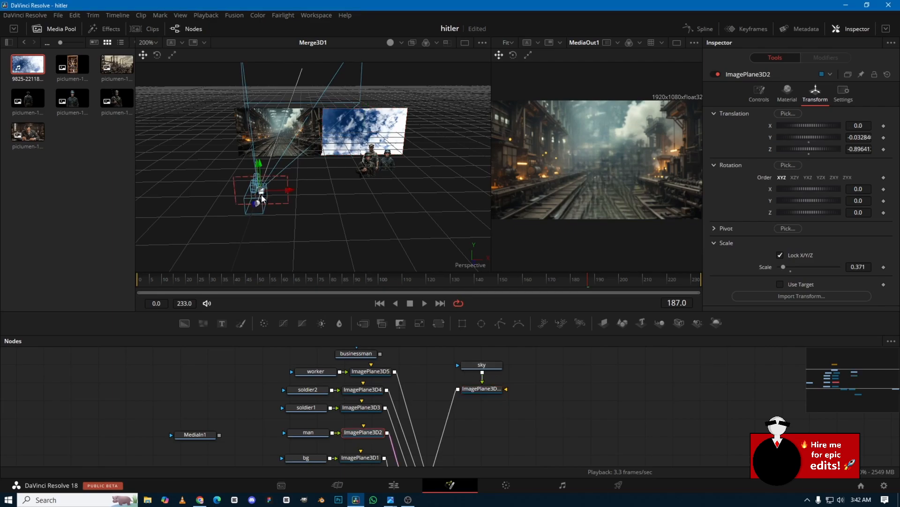
left_click_drag(255, 207, 265, 178)
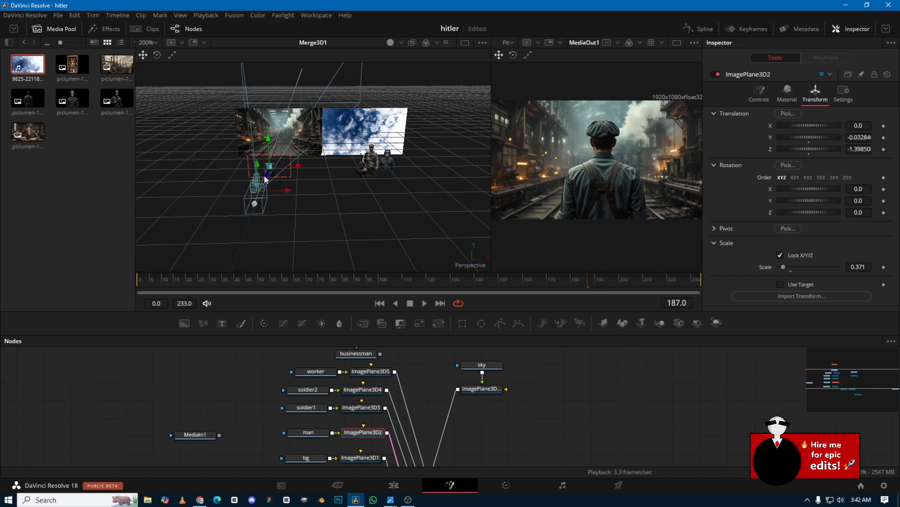
key("ctrl+z")
Step: Feed the businessman node through a new image plane into Merge3D1
scroll(407, 401, "up", 2)
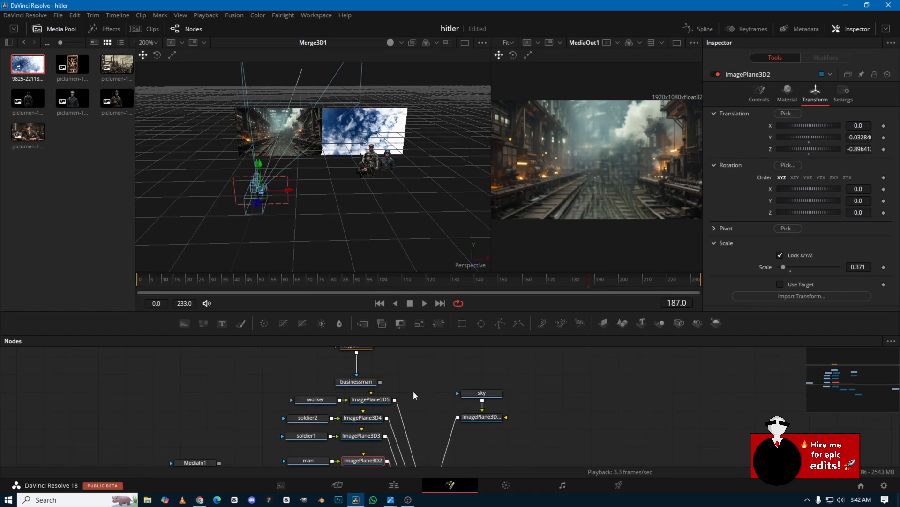
left_click(368, 385)
left_click(604, 324)
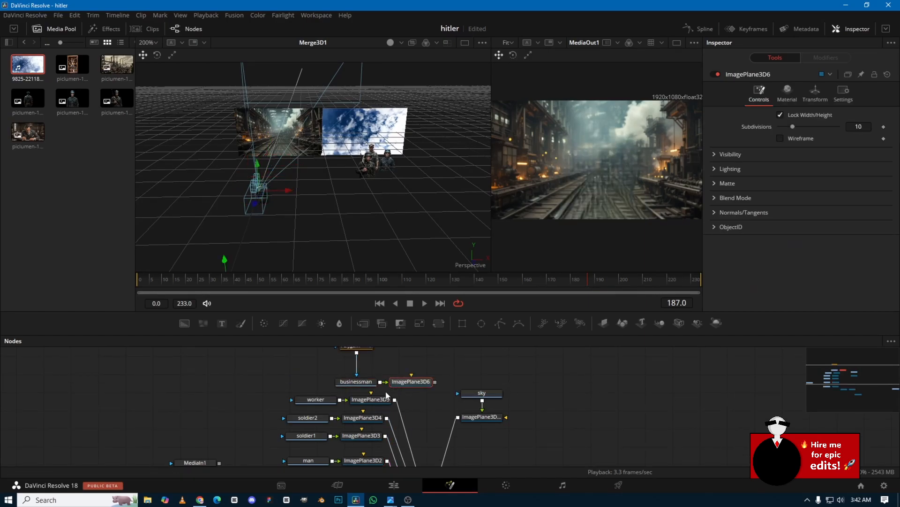
mouse_move(436, 382)
left_mouse_down()
mouse_move(428, 468)
mouse_move(433, 391)
left_mouse_up()
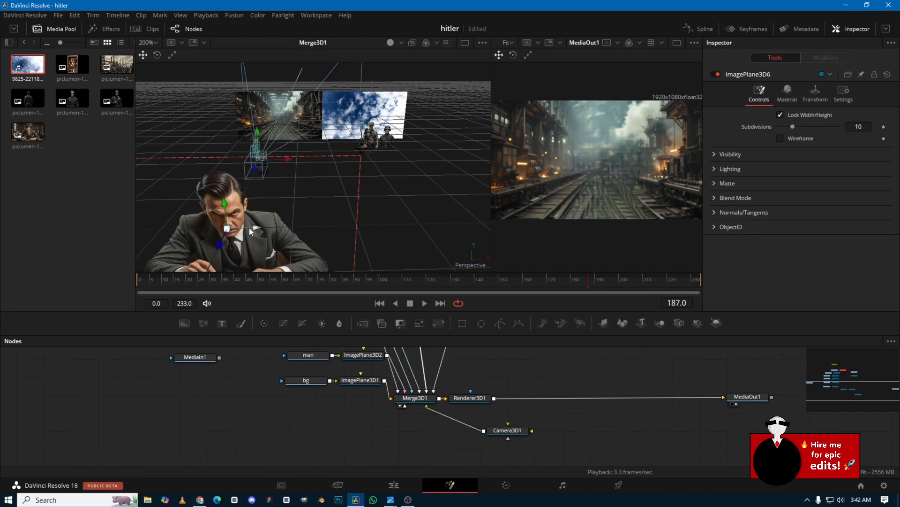
Step: Move the businessman image plane back between the bg and sky planes, and slide the camera back in front of the bg
scroll(249, 235, "down", 1)
left_click_drag(274, 168, 352, 131)
left_click_drag(345, 148, 301, 149)
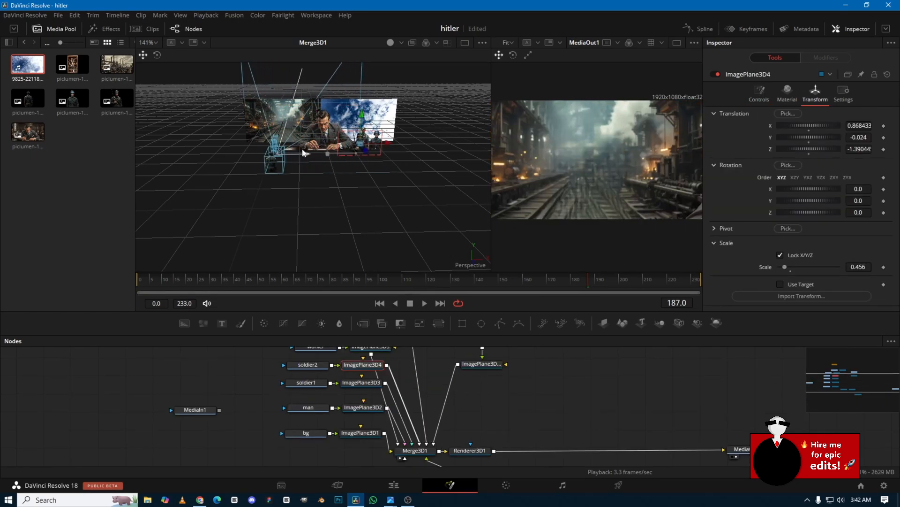
Step: Reset the X translation of Camera3D1 to 0.0
left_click(507, 426)
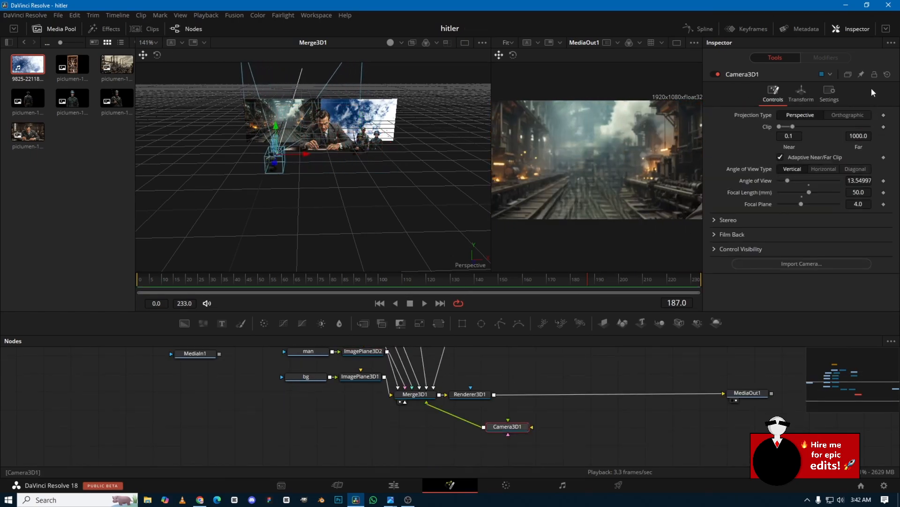
left_click(801, 92)
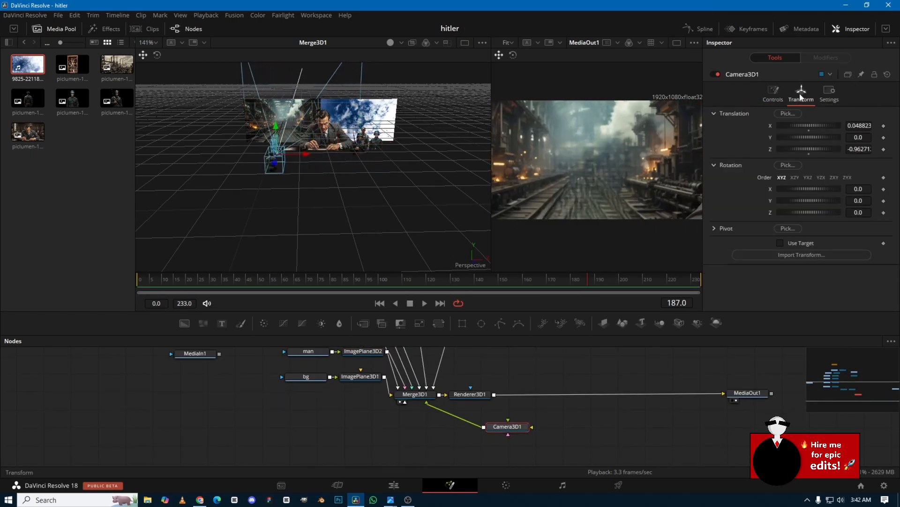
double_click(768, 125)
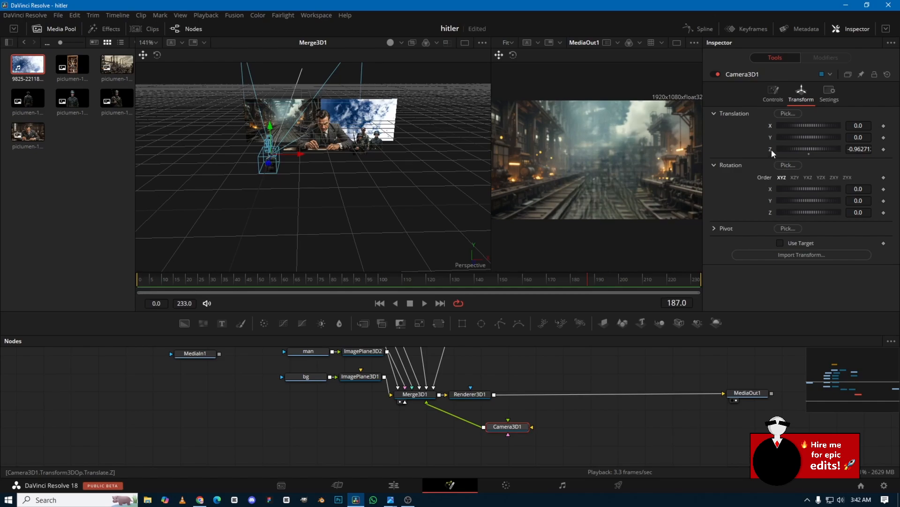
Step: Reset the Z translation of Camera3D1 to its default
double_click(772, 149)
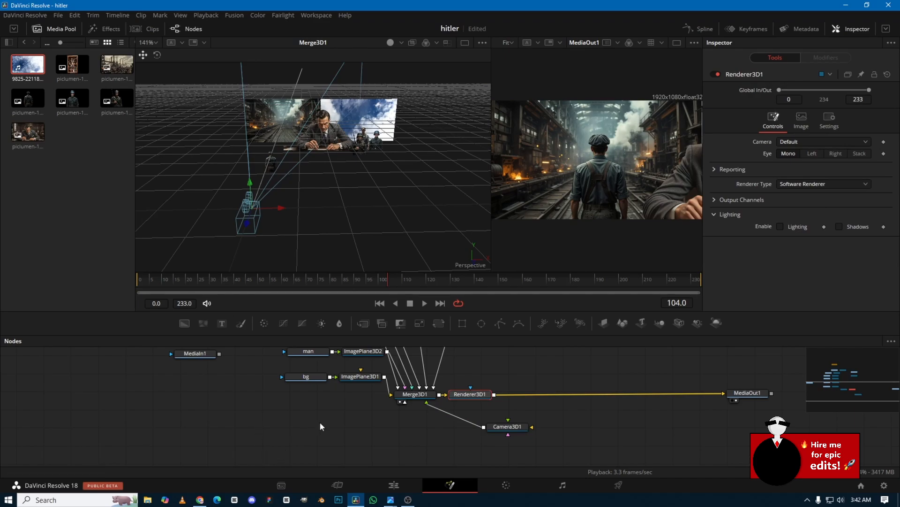
Step: Move the bg node farther from ImagePlane3D1 and merge a new Background node over its output
left_click_drag(308, 377, 126, 431)
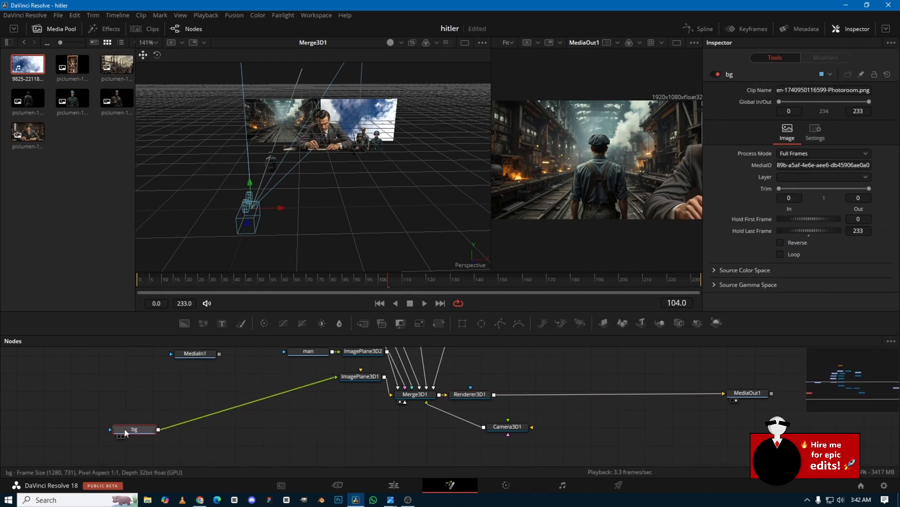
left_click_drag(174, 404, 316, 394)
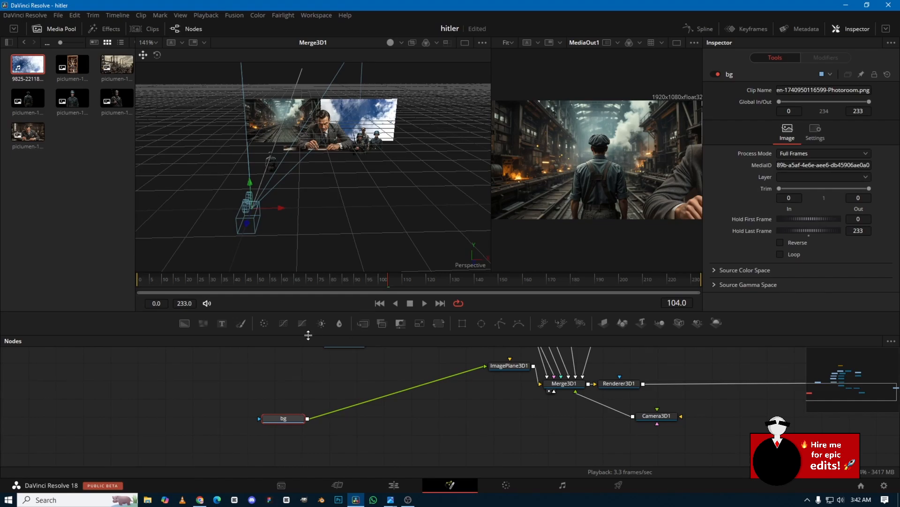
left_click_drag(190, 322, 244, 368)
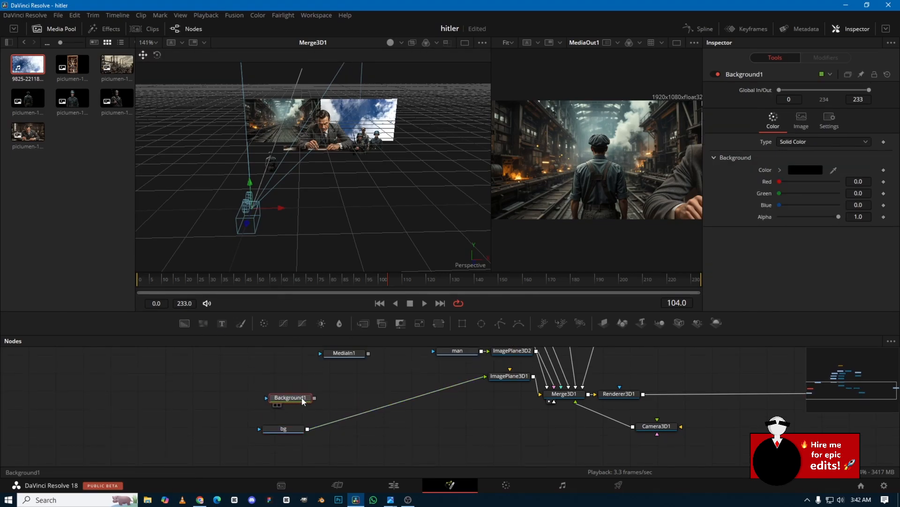
left_click_drag(314, 397, 310, 430)
left_click_drag(297, 399, 347, 407)
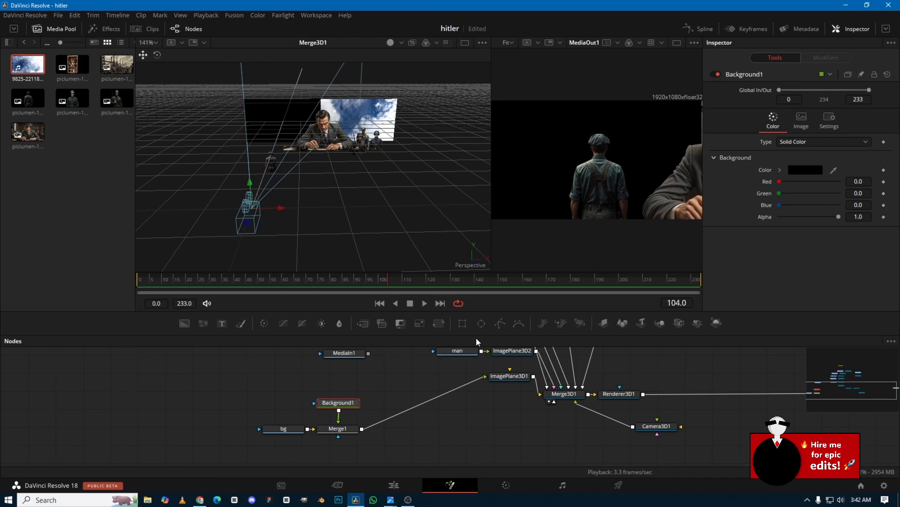
Step: Try a rectangle mask on the Background node, and delete both the Background and Rectangle nodes
left_click(465, 325)
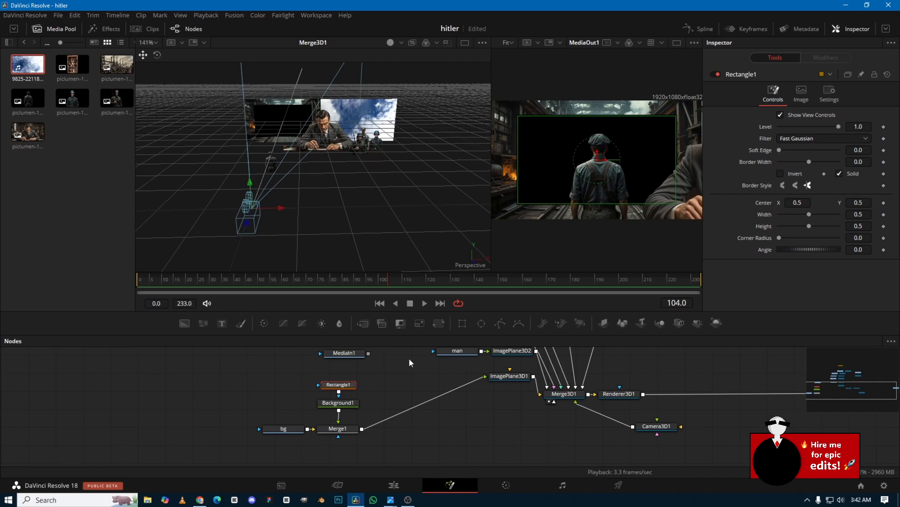
left_click(352, 404)
key("Delete")
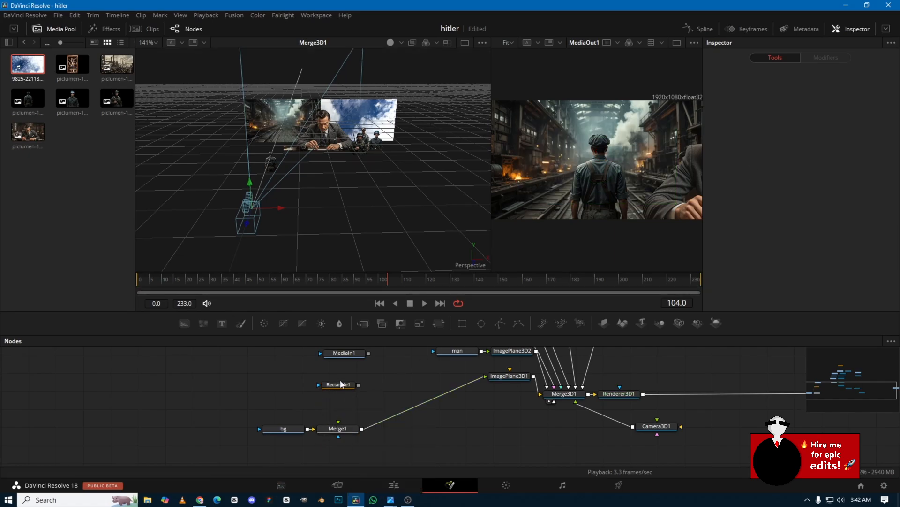
left_click(341, 385)
key("Delete")
Step: Add a text node, connect it to the foreground of Merge1, and display Merge1 in the viewer in place of Merge3D1
left_click(223, 323)
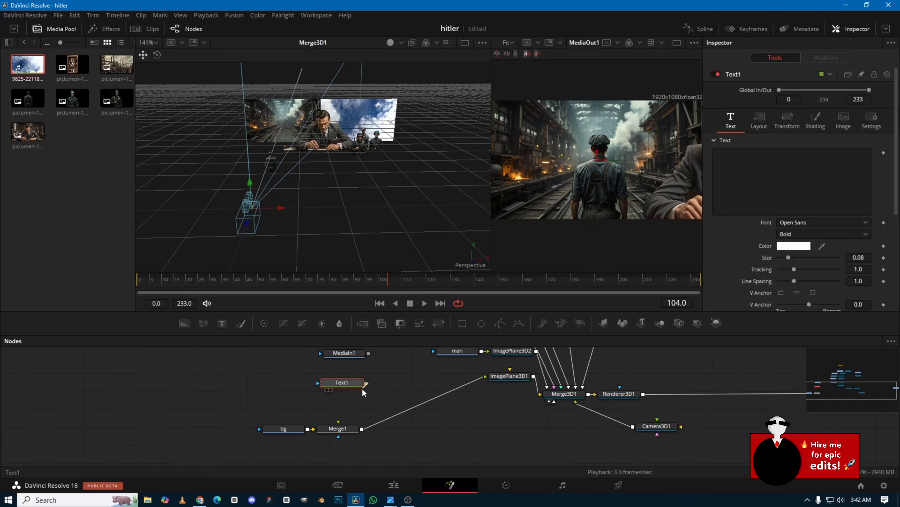
left_click_drag(366, 383, 351, 438)
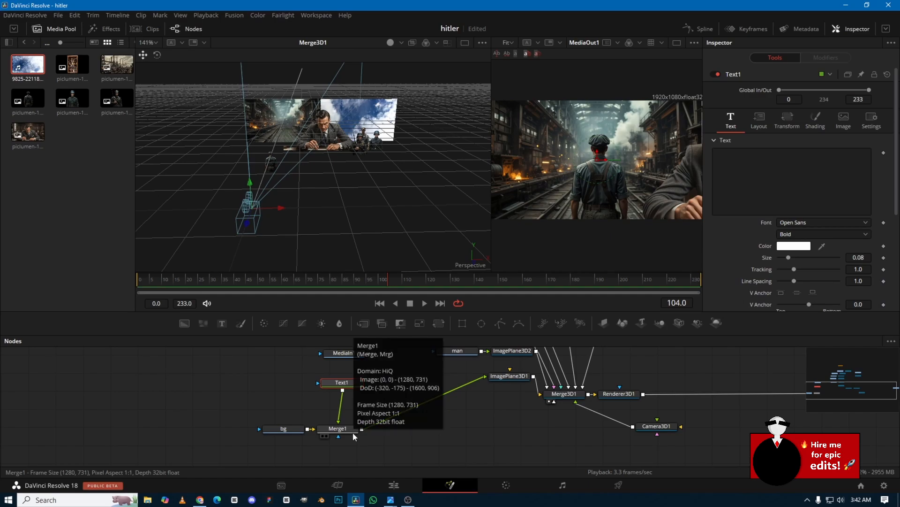
left_click(349, 430)
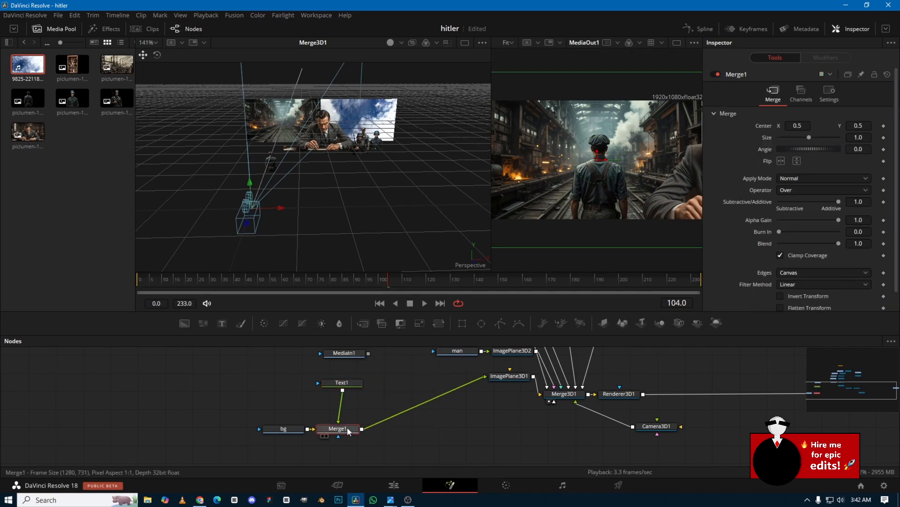
key("1")
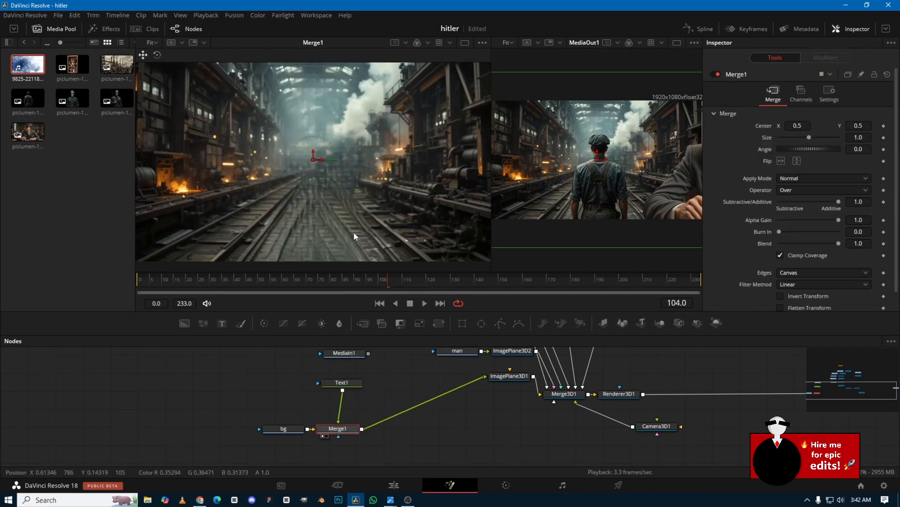
Step: Enter ECONOMIC COLLAPSE as the text of Text1 and set its font to Nueva Std
left_click(349, 382)
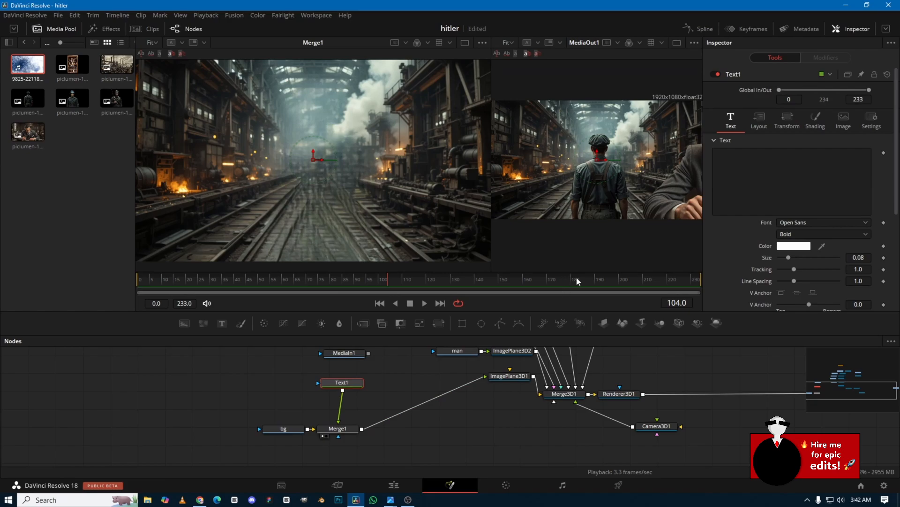
left_click(729, 163)
type("ECONO")
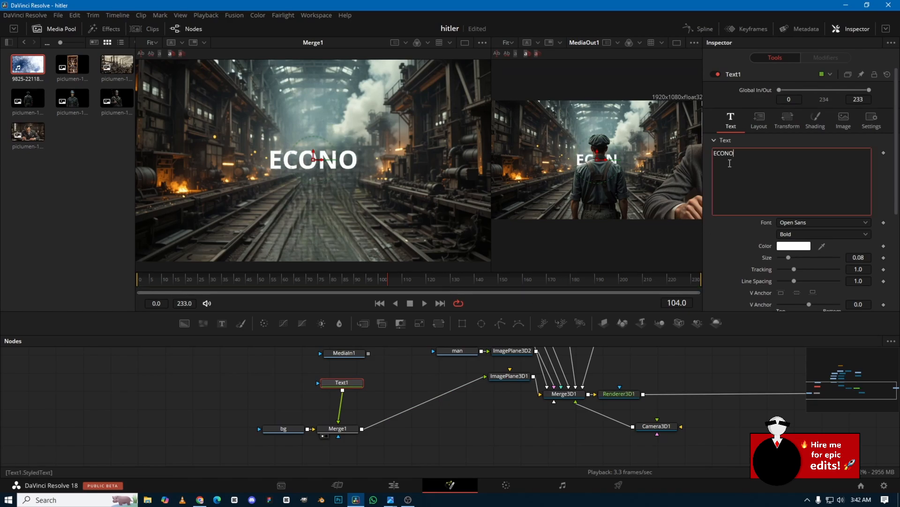
type("MIC COLLAPSE")
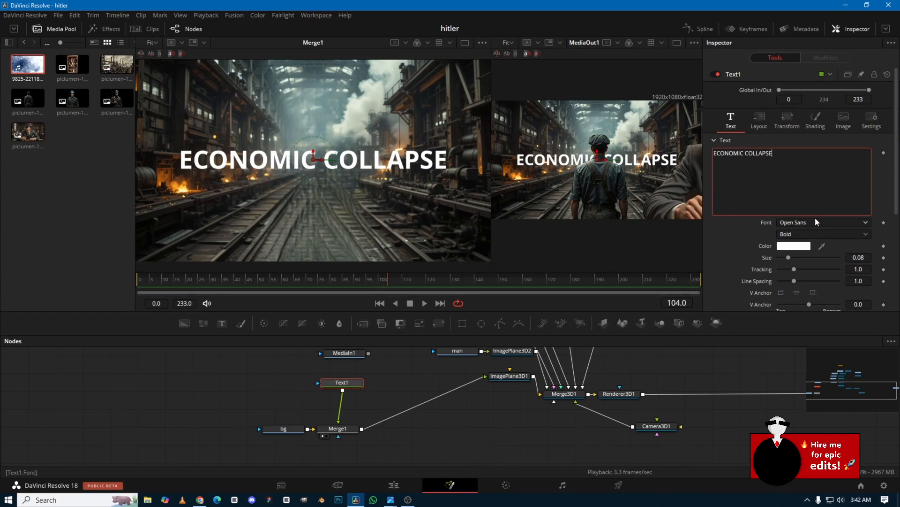
left_click(799, 224)
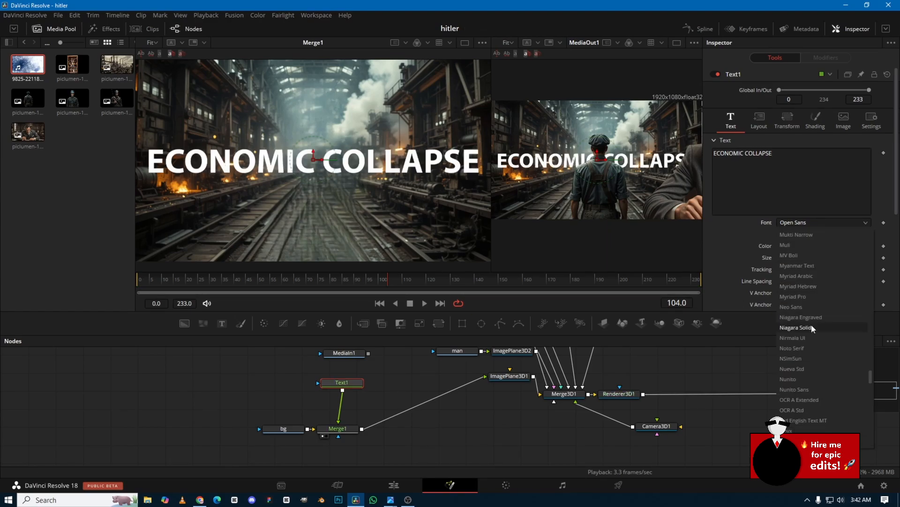
left_click(780, 368)
Step: Enable the Red Outline and Black Shadow shading elements of Text1
left_click(816, 120)
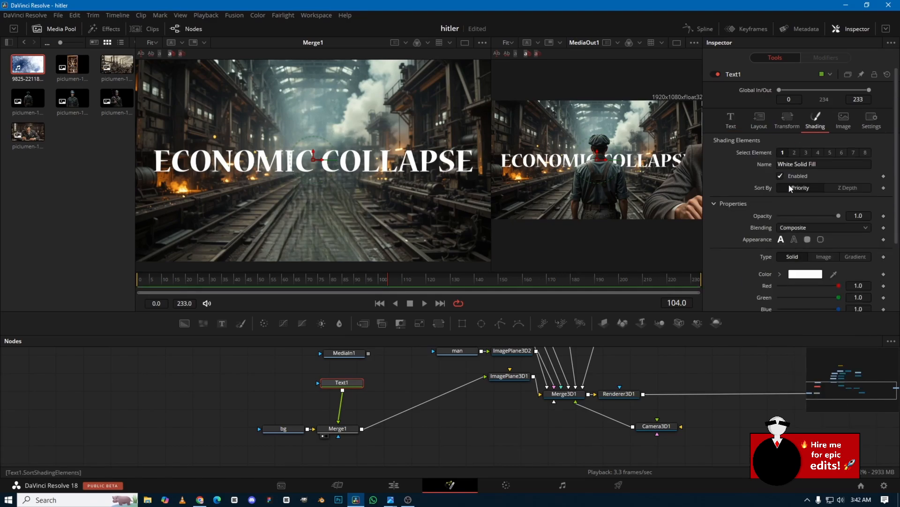
left_click(795, 153)
left_click(780, 175)
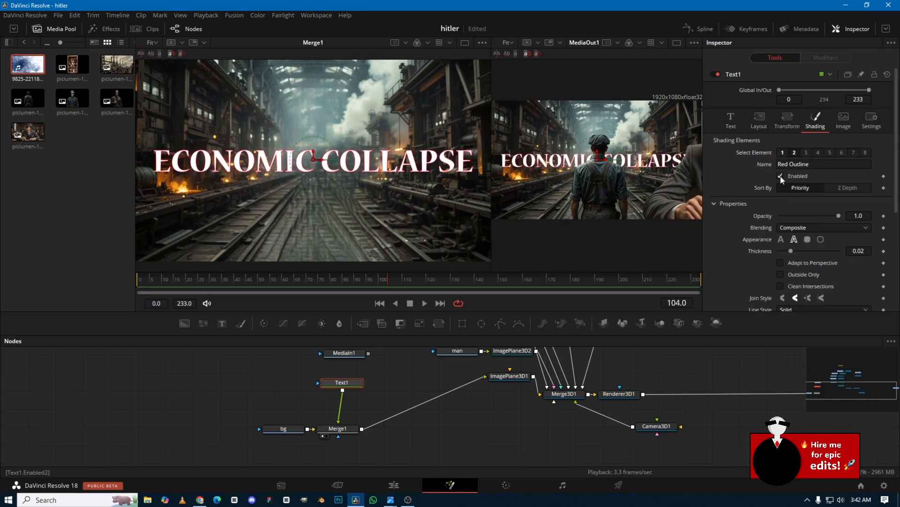
left_click(806, 153)
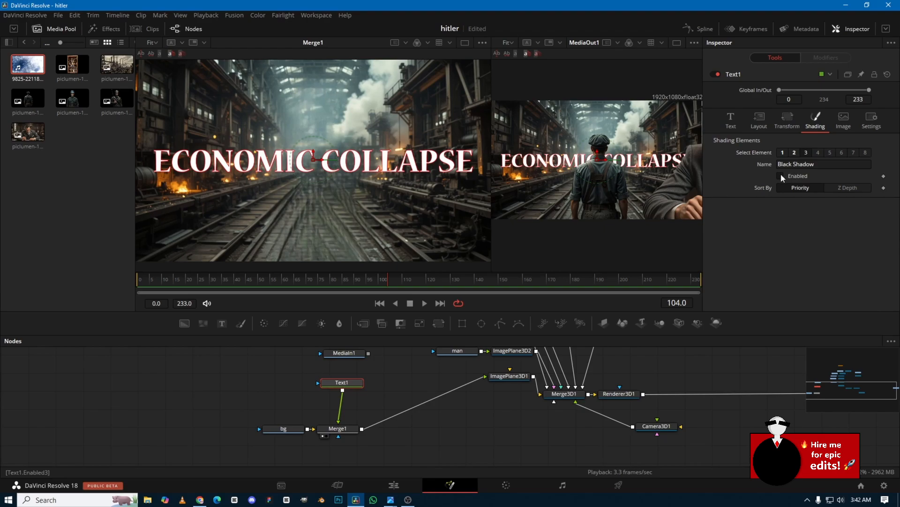
left_click(780, 175)
Step: Set the colour of the text's outline shading element to orange #ff5500
left_click(786, 154)
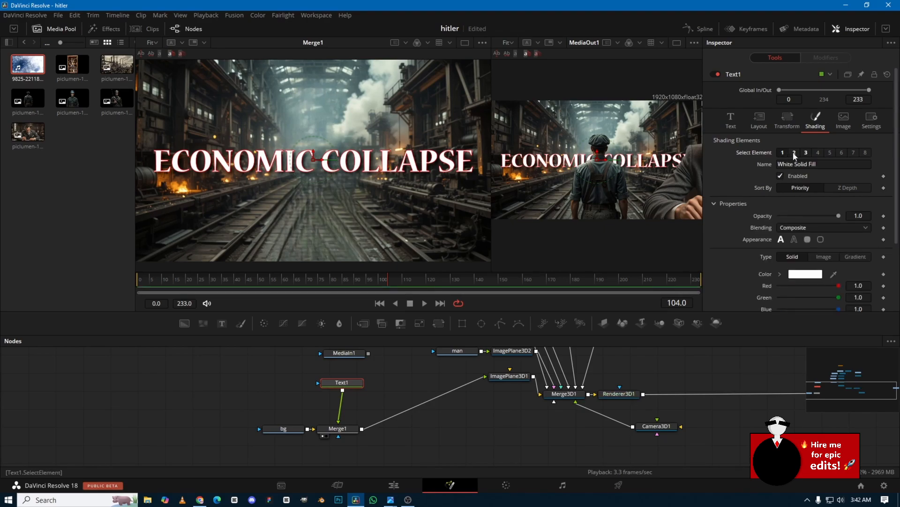
left_click(794, 153)
scroll(808, 279, "down", 2)
left_click(803, 288)
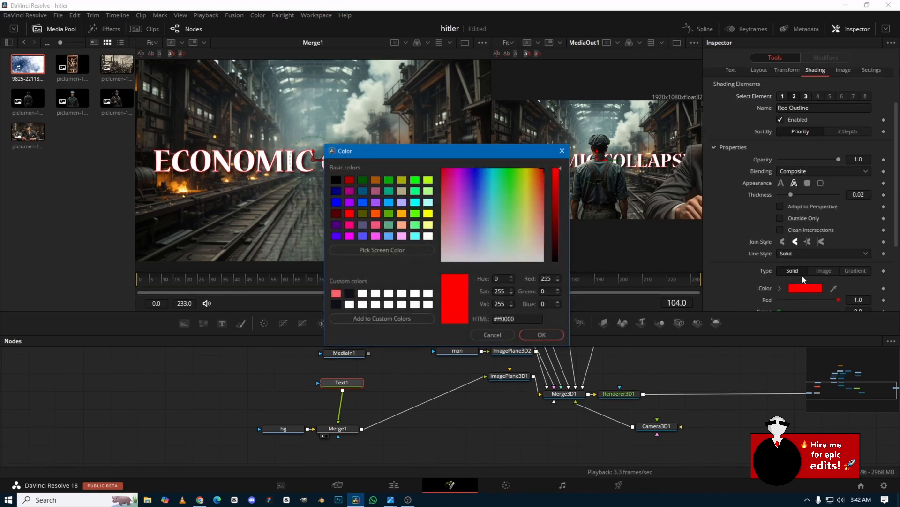
left_click(374, 213)
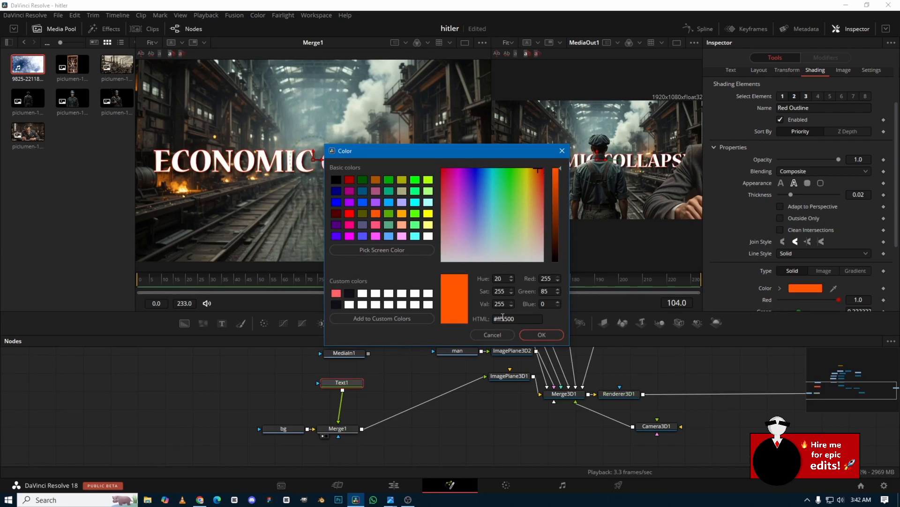
left_click(550, 338)
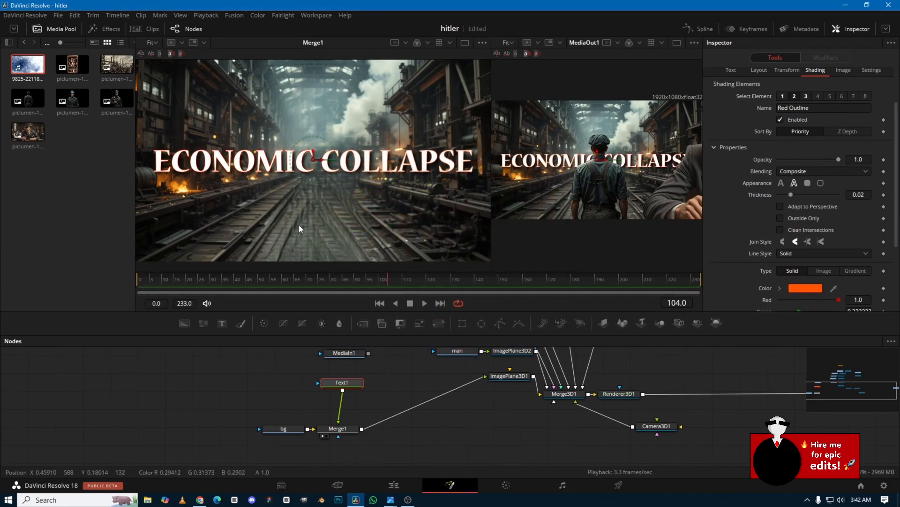
Step: Set the colour of the text's shadow shading element to orange #ff5500
left_click(806, 96)
left_click(805, 217)
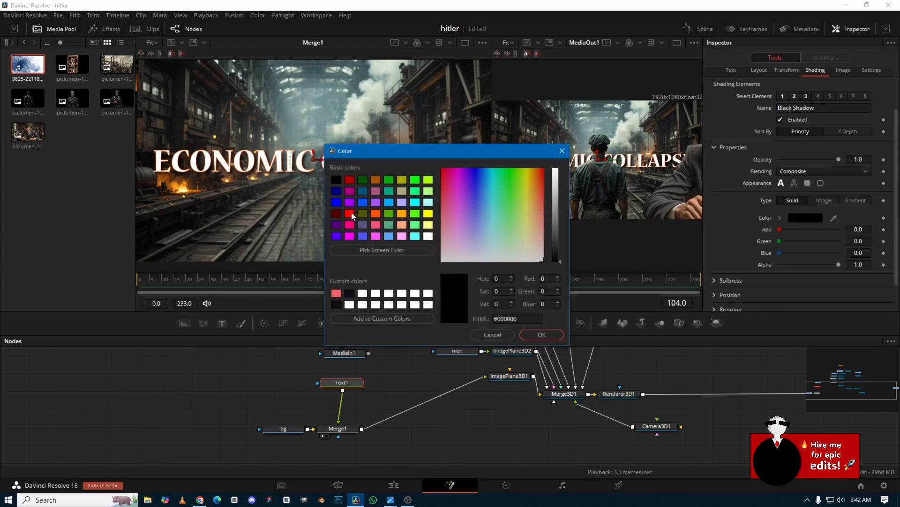
left_click(377, 215)
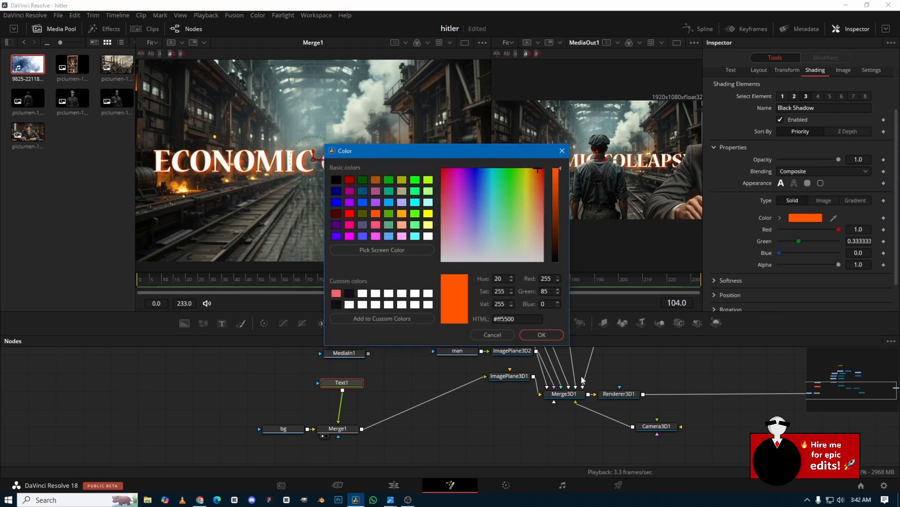
left_click(552, 335)
scroll(735, 219, "up", 2)
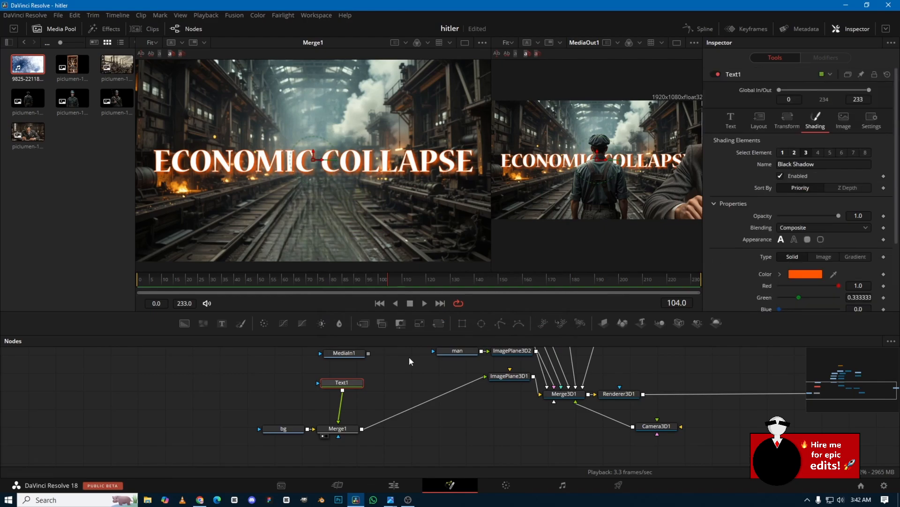
Step: Add a Soft Glow after Text1 with threshold about 0.094, gain about 0.945 and glow size about 18.1
key("shift+space")
type("solft")
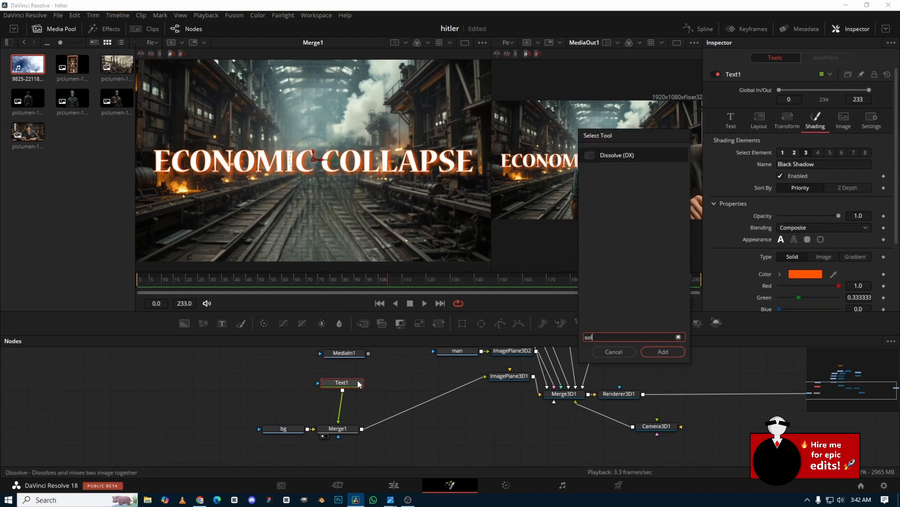
key("BackSpace")
key("BackSpace")
key("BackSpace")
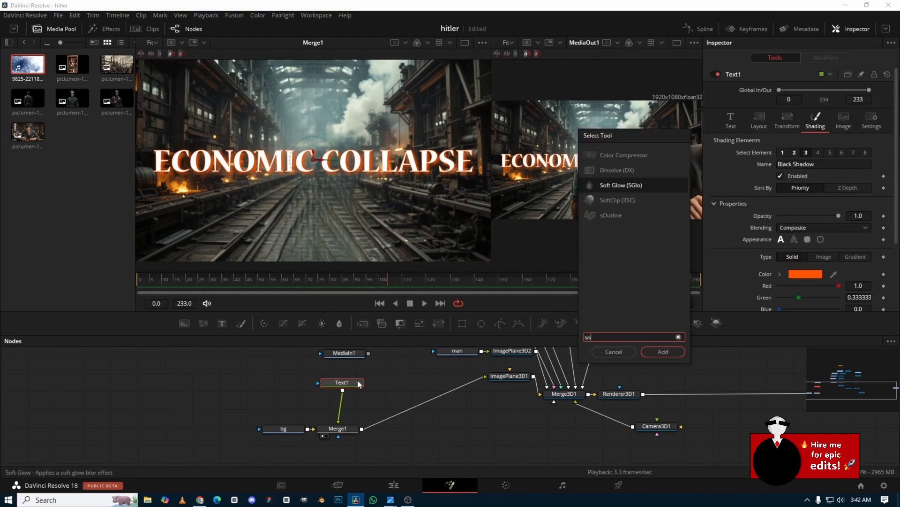
type("f")
key("Return")
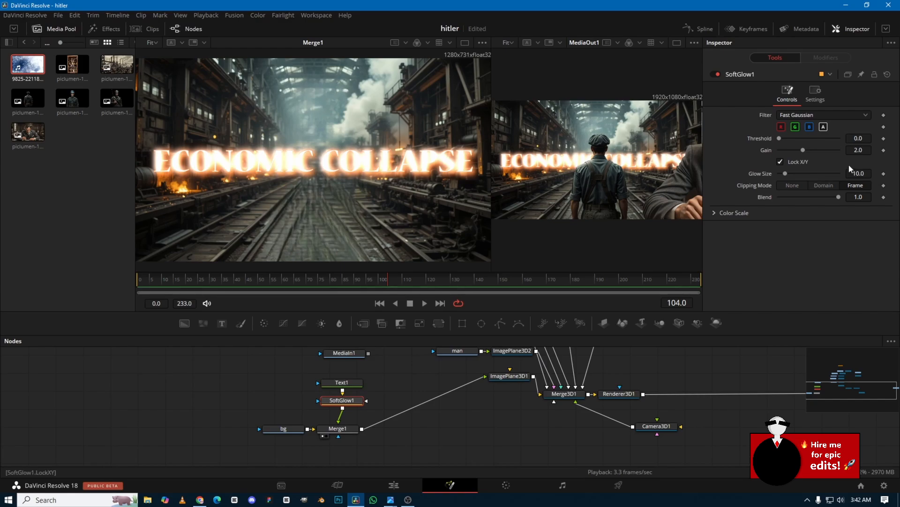
left_click_drag(860, 151, 790, 173)
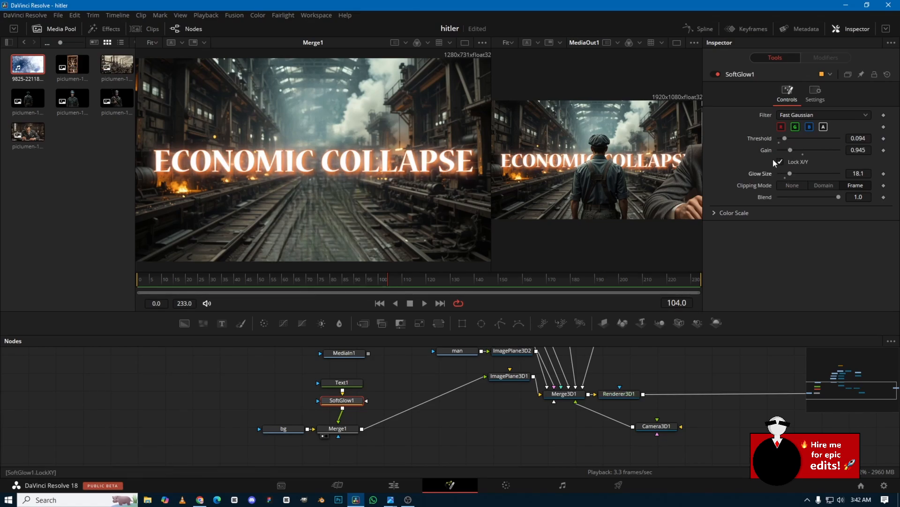
Step: Try red and orange for the main fill colour of Text1, and set it to yellow #ffff00
left_click(351, 383)
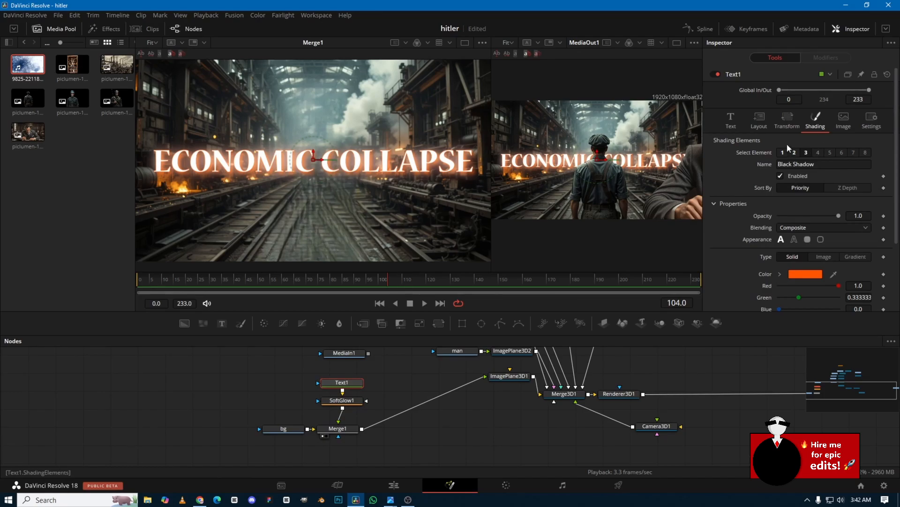
left_click(731, 119)
left_click(790, 247)
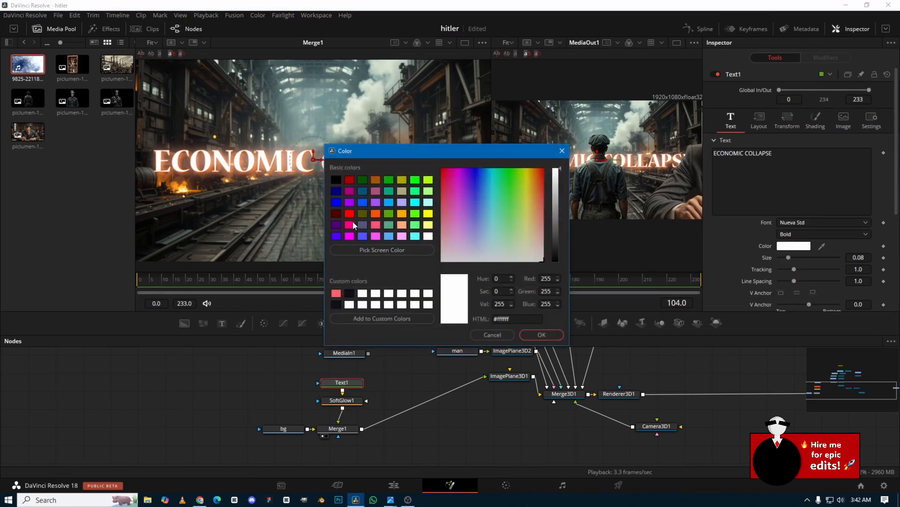
left_click(350, 214)
left_click(376, 213)
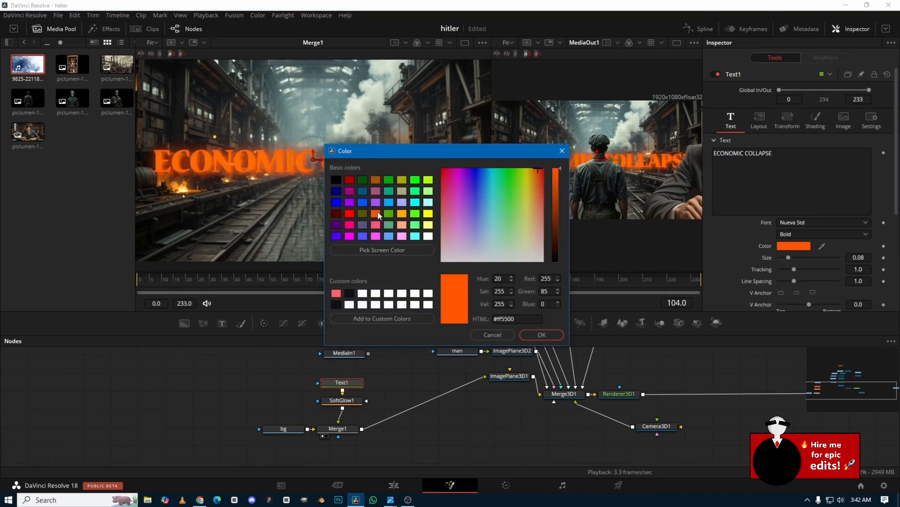
left_click(429, 213)
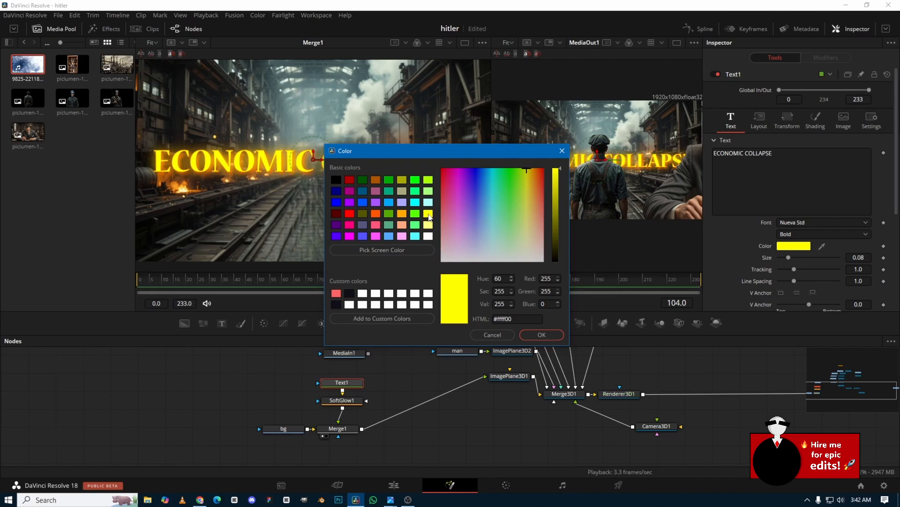
left_click(540, 335)
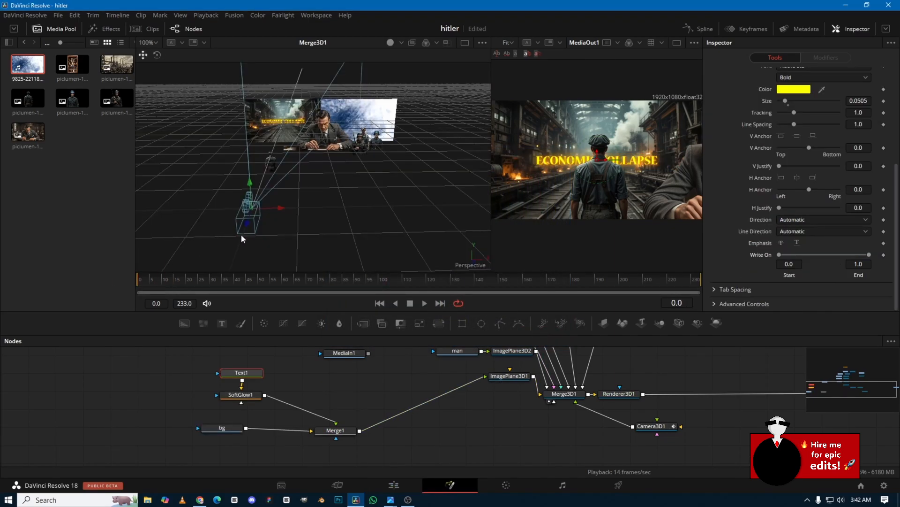
Step: Push Camera3D1 forward at frame 50 to a Z translation of about -0.443
left_click(644, 426)
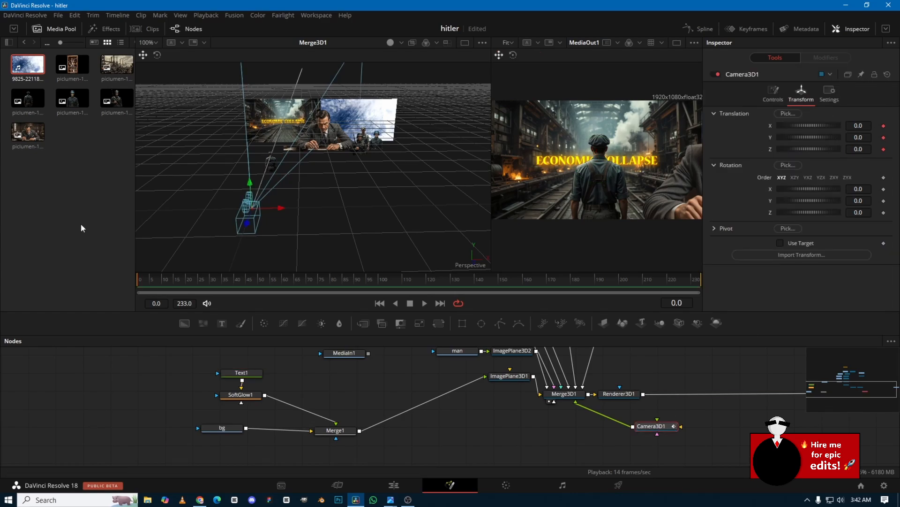
left_click_drag(187, 279, 258, 273)
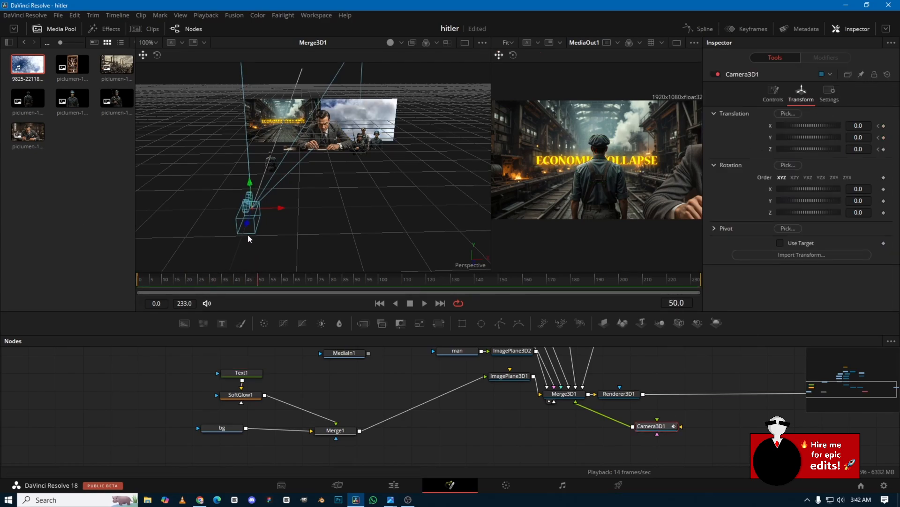
left_click_drag(248, 226, 290, 184)
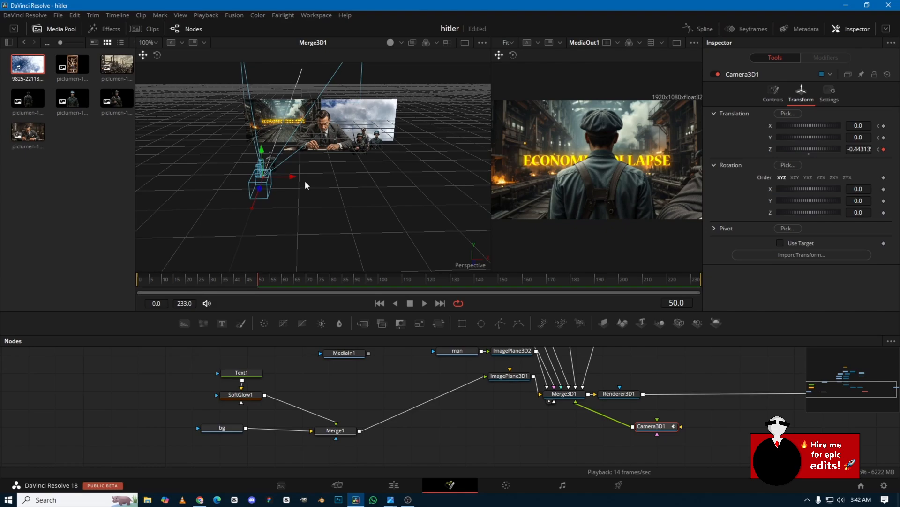
Step: Widen the gap between ECONOMIC and COLLAPSE in Text1 with extra spaces, and play back the opening push-in
left_click(252, 374)
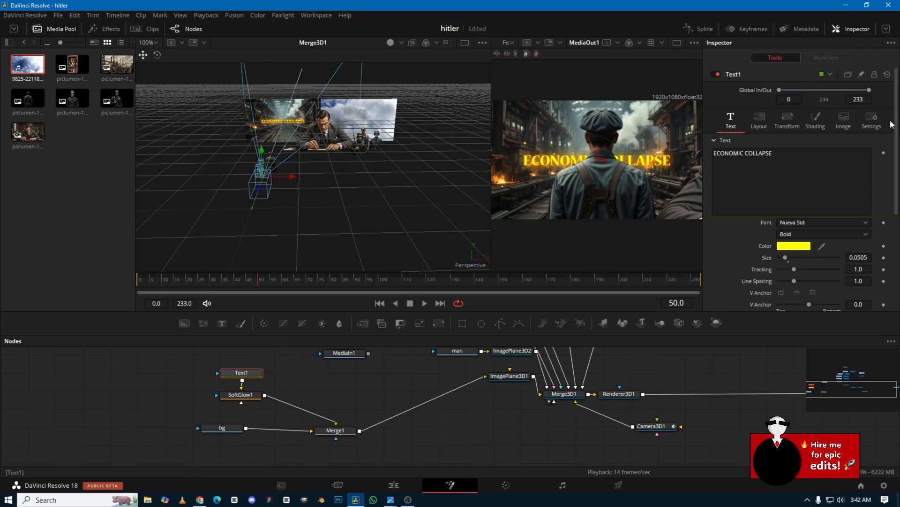
left_click(748, 151)
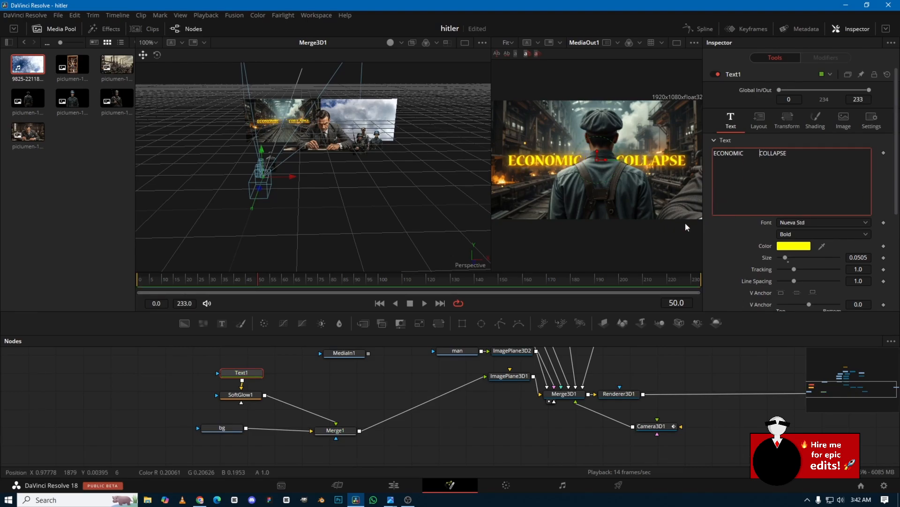
left_click_drag(148, 281, 126, 283)
key("space")
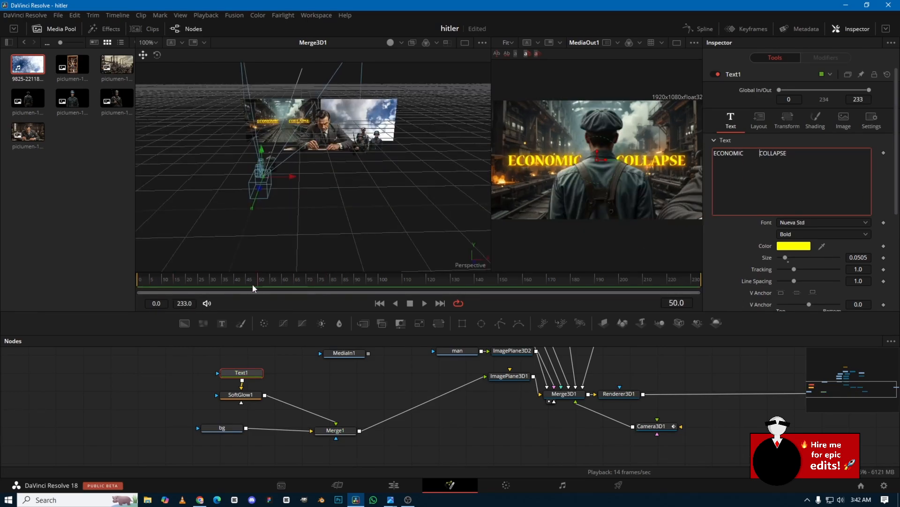
Step: Smooth the spline keyframes of Camera3D1's offsets with Ease In 45.4, and play back the move from the start
left_click(653, 426)
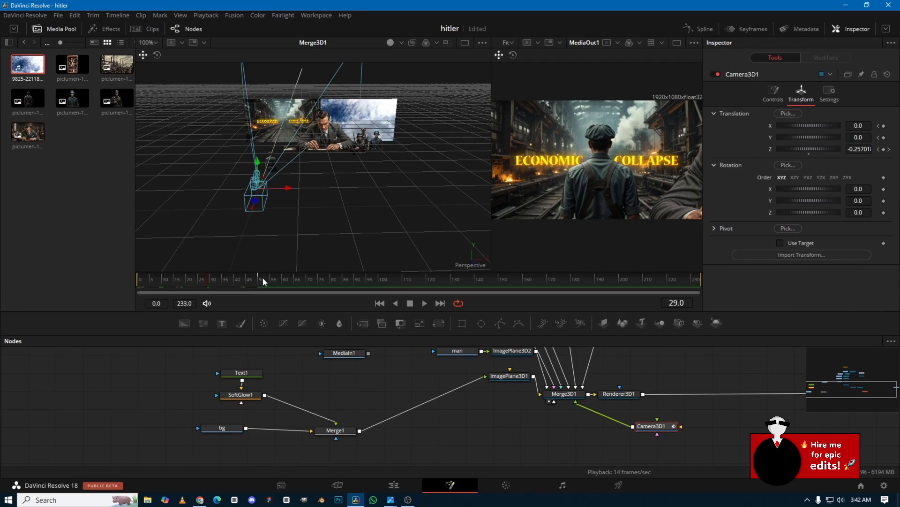
left_click(700, 28)
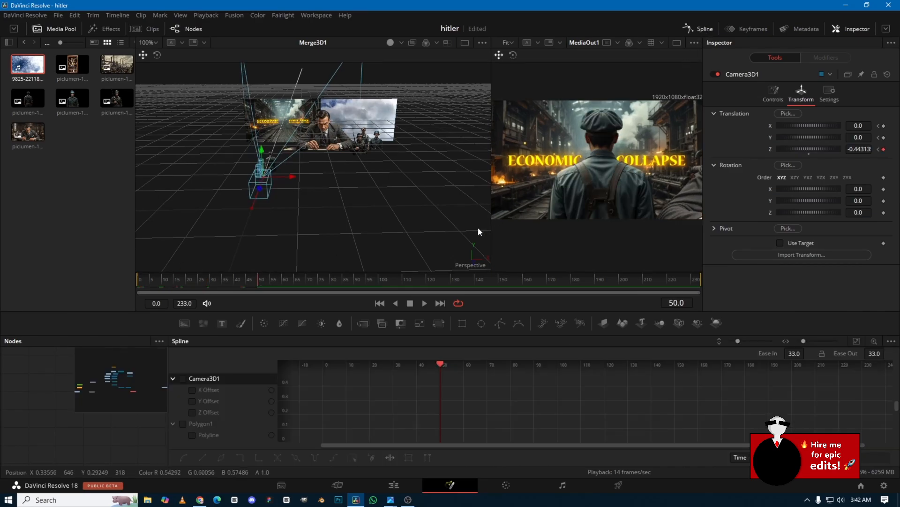
left_click(183, 379)
left_click(857, 341)
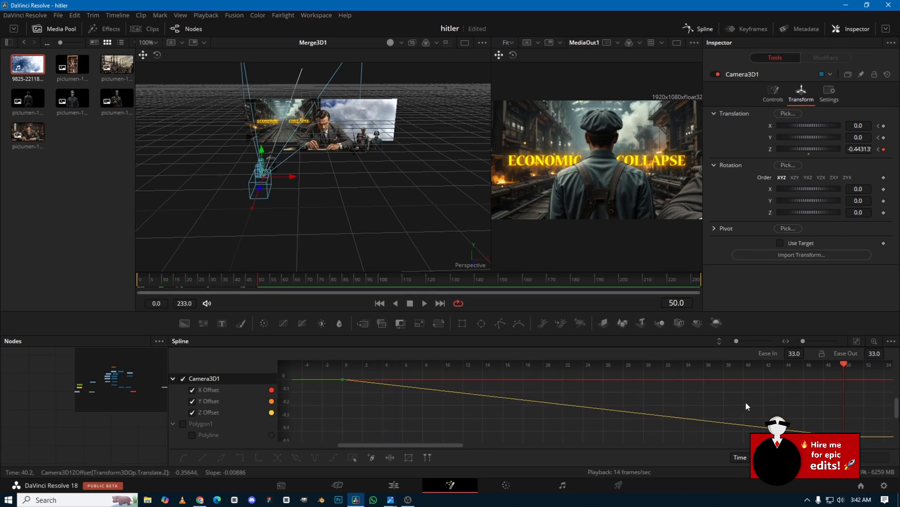
key("shift+s")
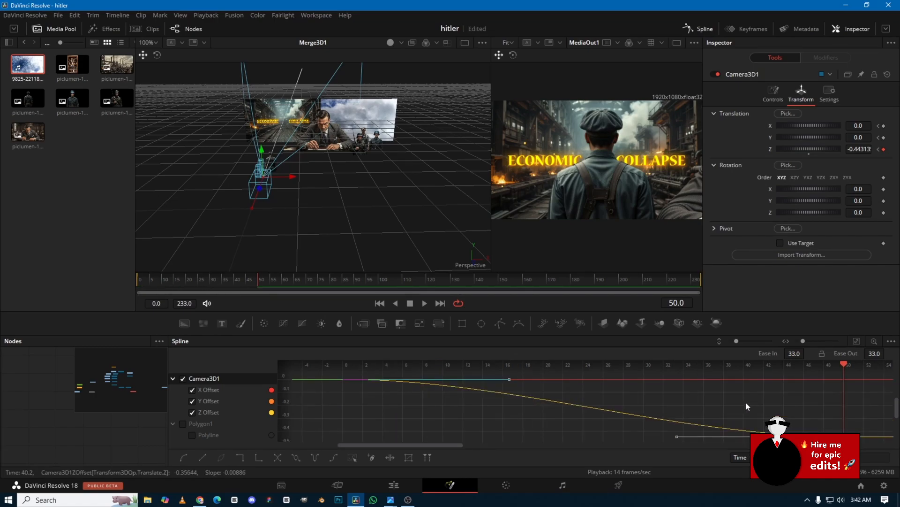
left_click_drag(794, 353, 807, 352)
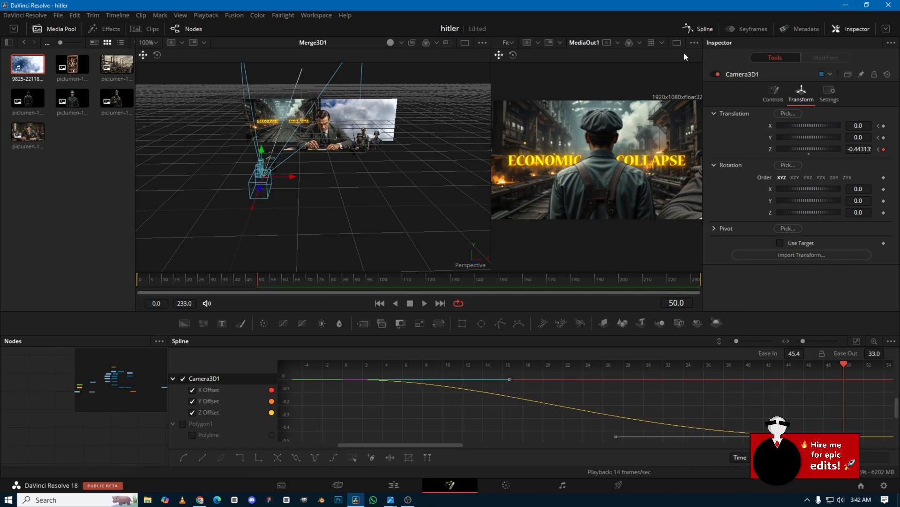
left_click(695, 31)
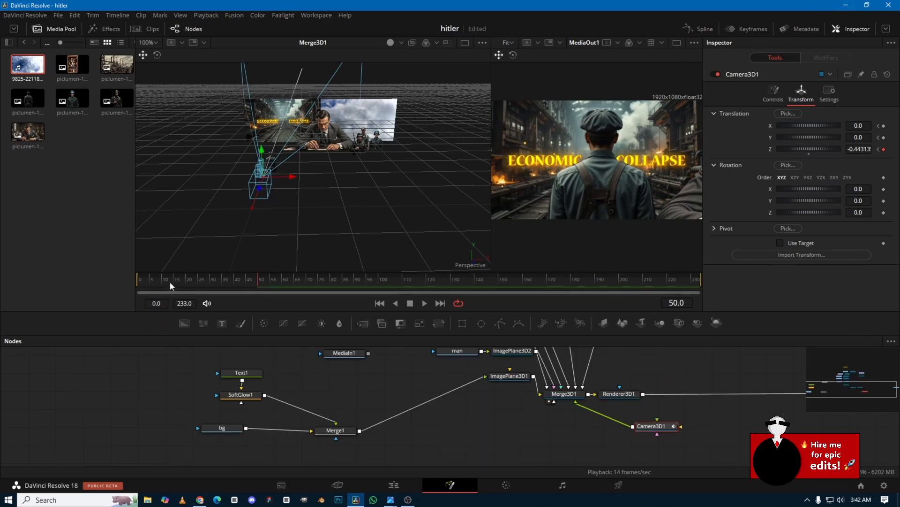
left_click_drag(168, 280, 131, 278)
key("space")
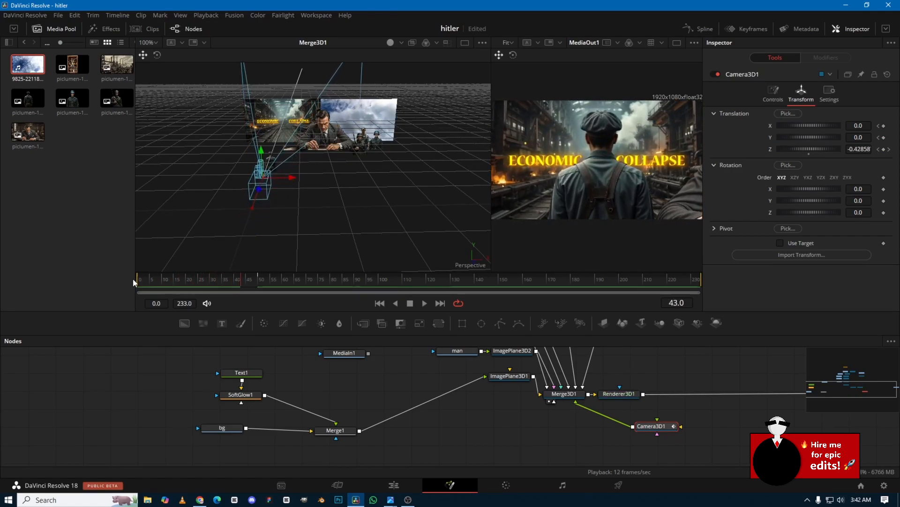
Step: Slide Camera3D1 sideways at frame 100 to an X translation of about 0.990, framing the soldiers
left_click(380, 278)
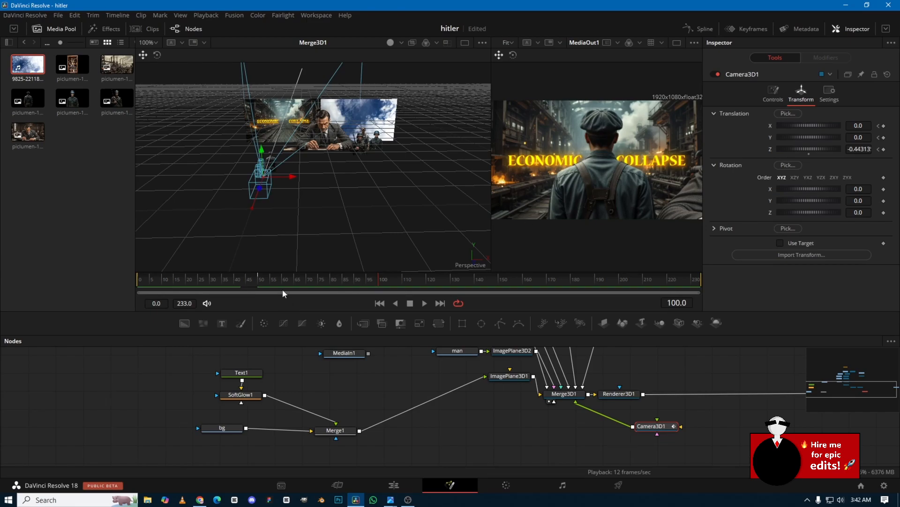
left_click_drag(293, 176, 433, 184)
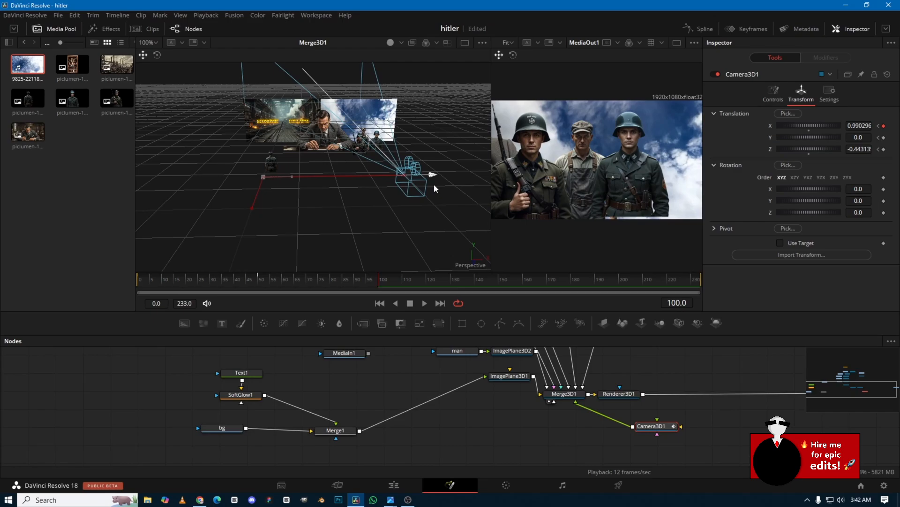
Step: Shift ImagePlane3D3, ImagePlane3D4 and ImagePlane3D5 along X to about 1.134, 0.931 and 1.030 to centre the soldiers and worker in the shot
scroll(339, 155, "up", 3)
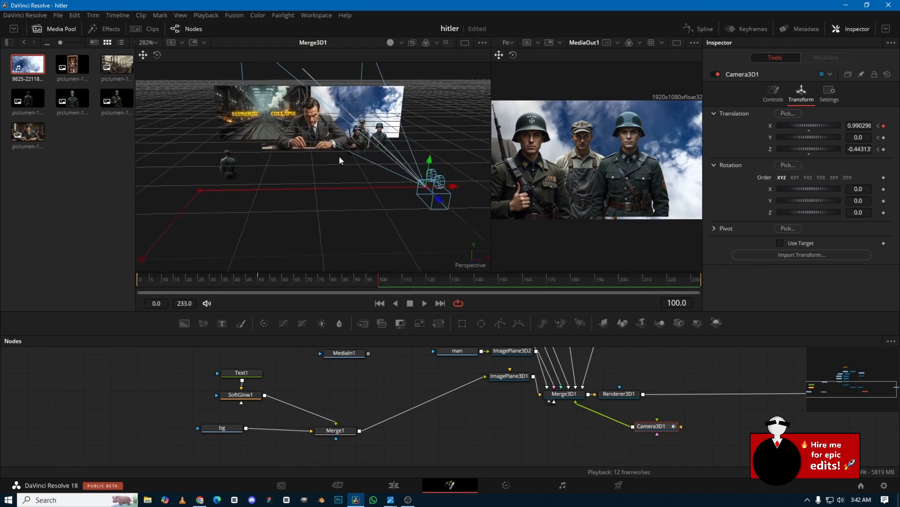
left_click(367, 143)
left_click_drag(366, 140, 399, 137)
left_click(364, 126)
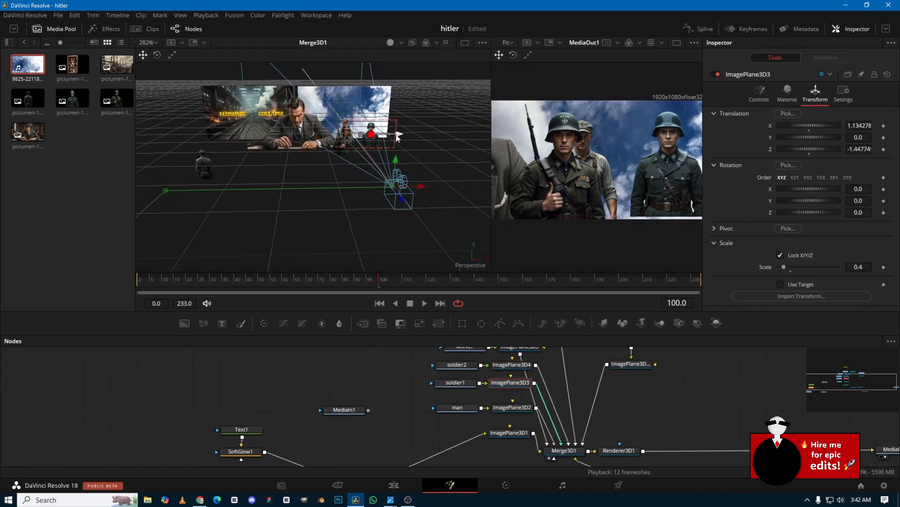
left_click_drag(374, 107, 373, 109)
left_click(346, 116)
scroll(358, 173, "up", 1)
left_click_drag(376, 164, 328, 174)
left_click(346, 113)
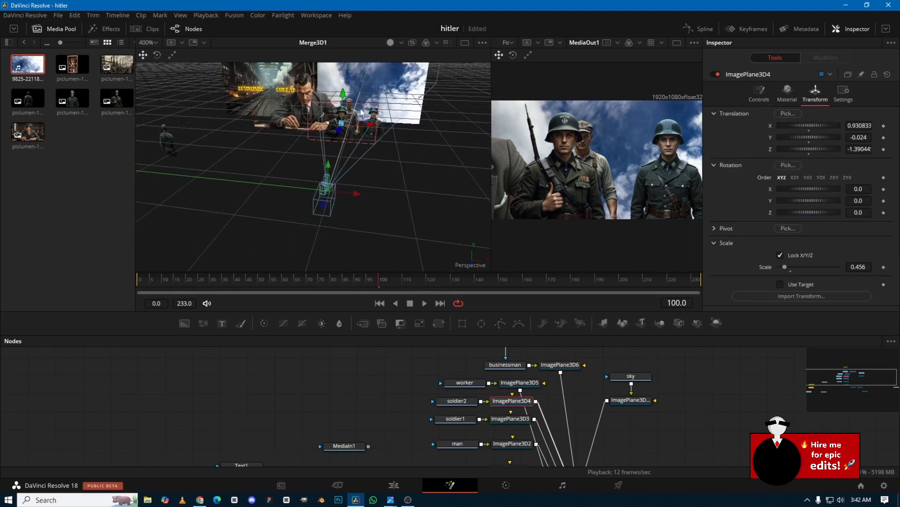
left_click(350, 107)
left_click_drag(378, 121, 387, 122)
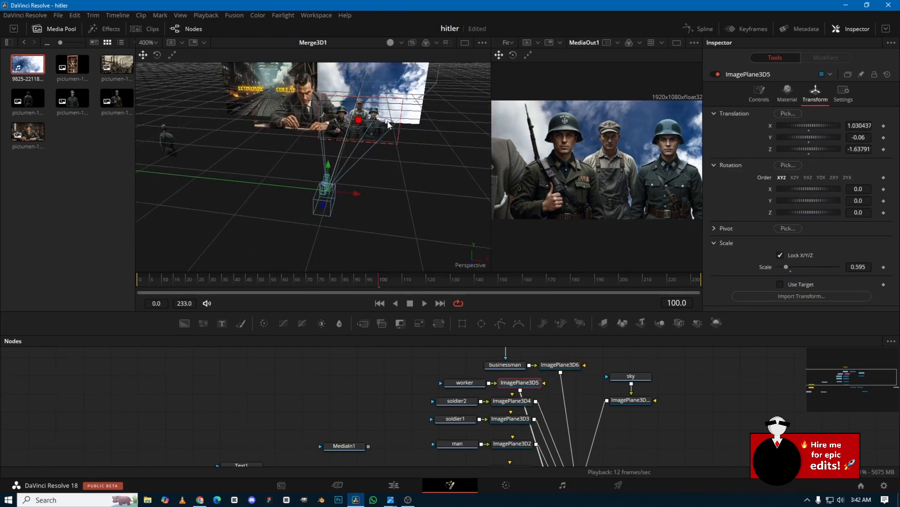
Step: Smooth Camera3D1's X Offset keyframes with Ease In 54.7, and play back the sideways move
left_click(698, 29)
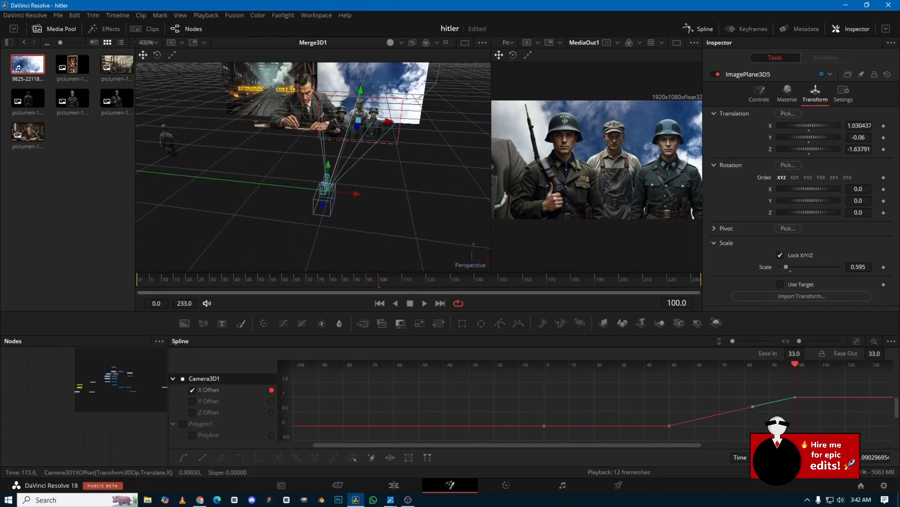
left_click_drag(834, 435, 654, 389)
key("shift+s")
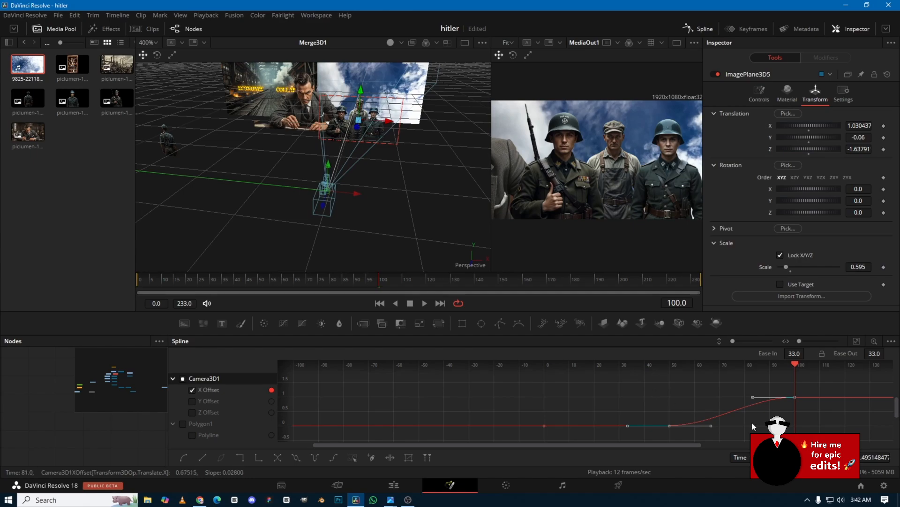
left_click_drag(794, 353, 807, 353)
left_click(252, 286)
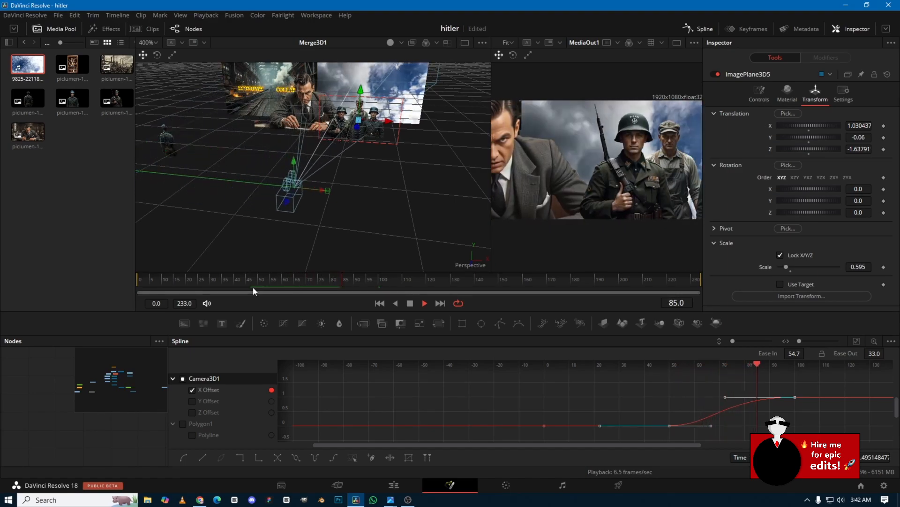
key("space")
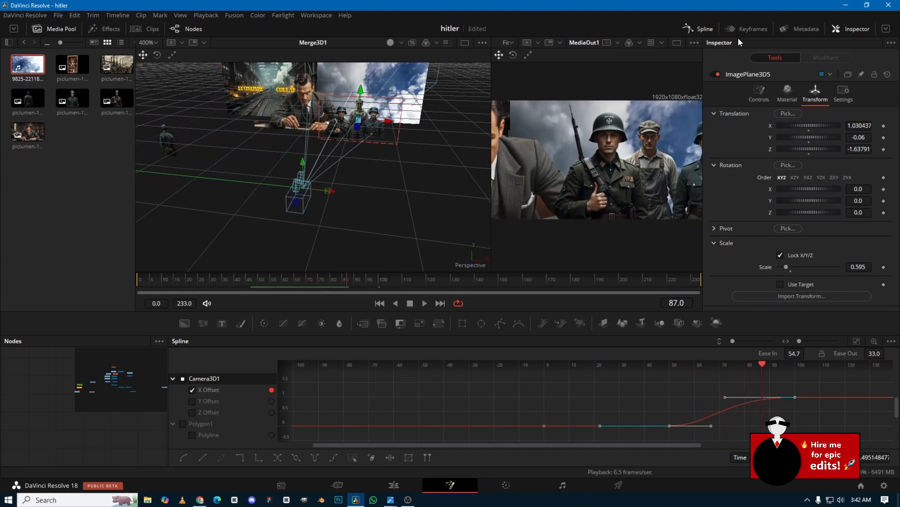
Step: Move Camera3D1's last X Offset keyframe to frame 74 to speed up the sideways move
left_click(699, 29)
left_click(656, 407)
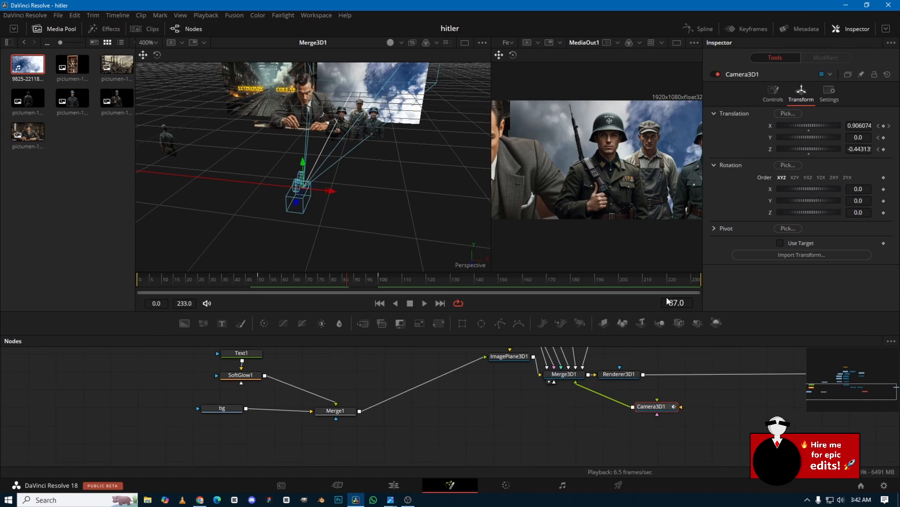
left_click(754, 29)
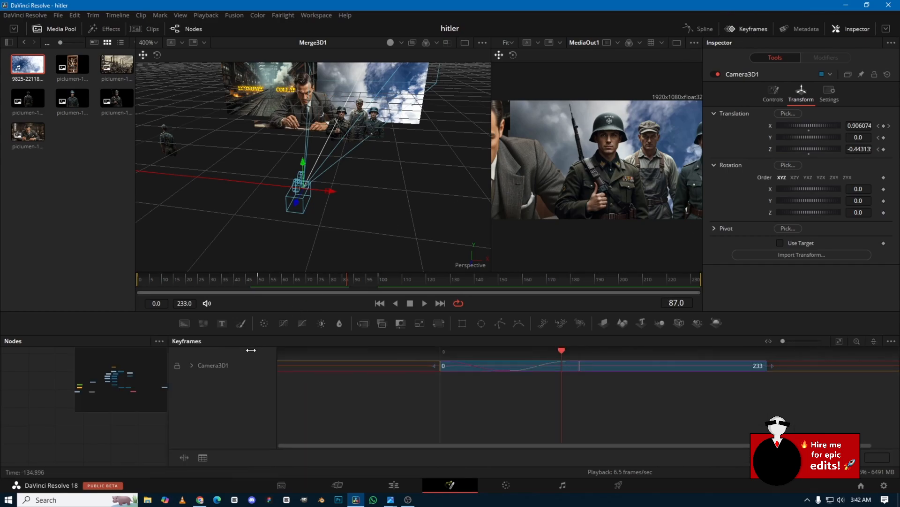
left_click(193, 365)
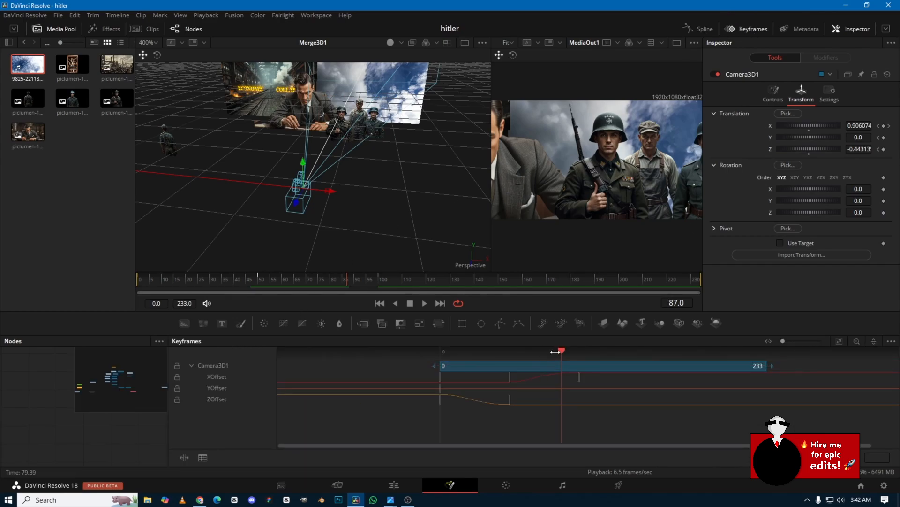
left_click_drag(562, 352, 544, 352)
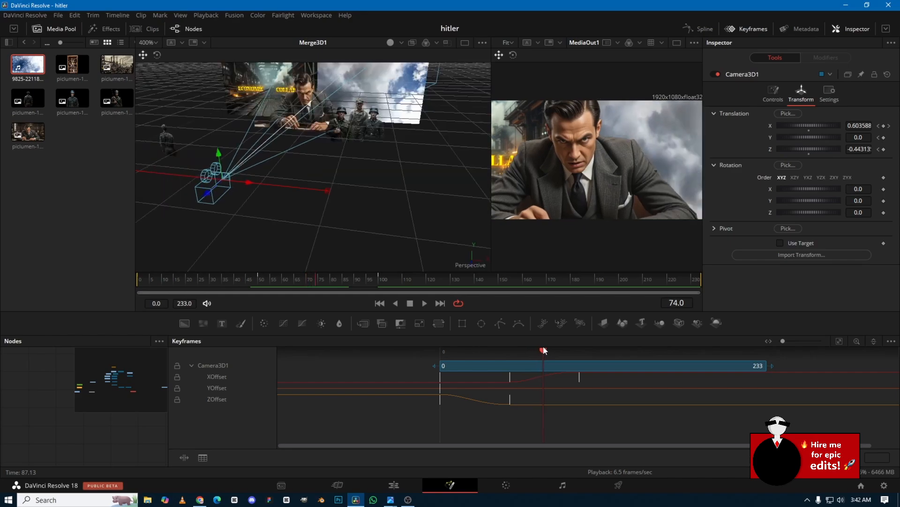
left_click_drag(579, 377, 544, 381)
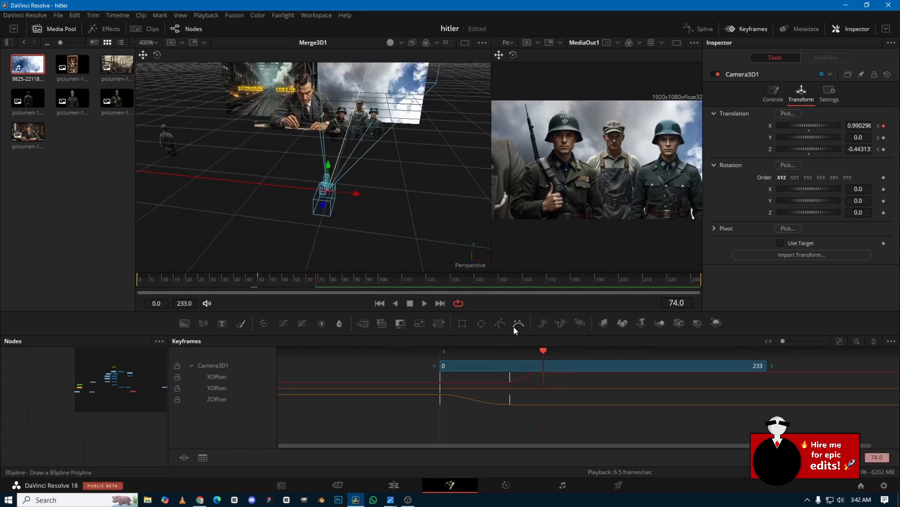
Step: Play back the sideways move, and push Camera3D1 forward at frame 116 to a Z translation of about -0.715
left_click(263, 277)
key("space")
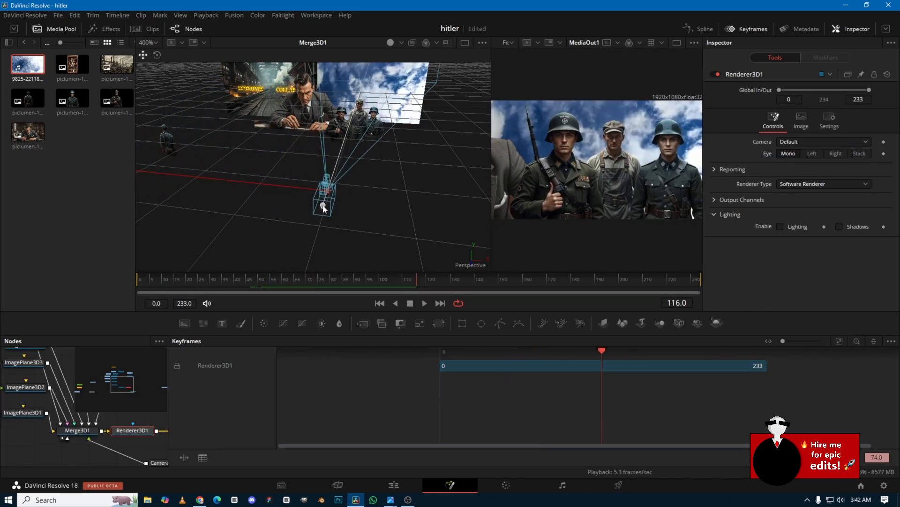
left_click_drag(322, 203, 351, 181)
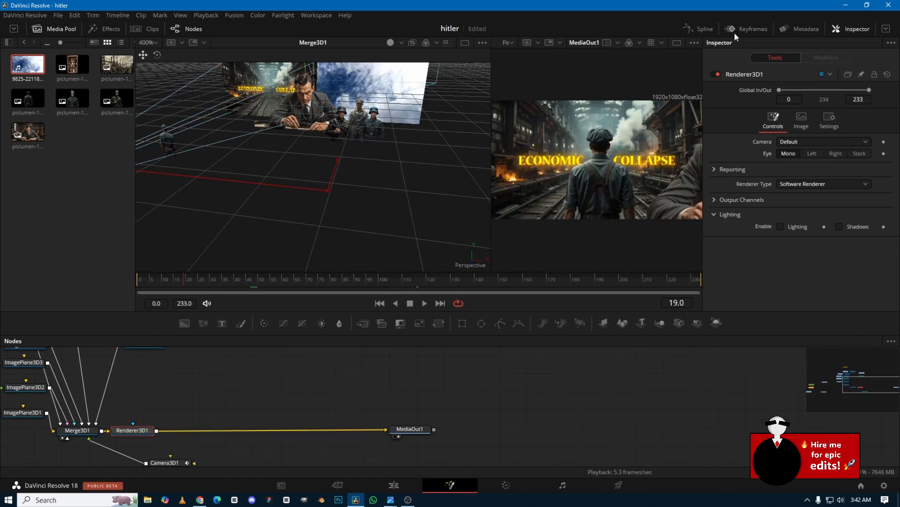
Step: Isolate Camera3D1's Z Offset curve and smooth its last keyframes with Ease In 46.8
left_click(703, 29)
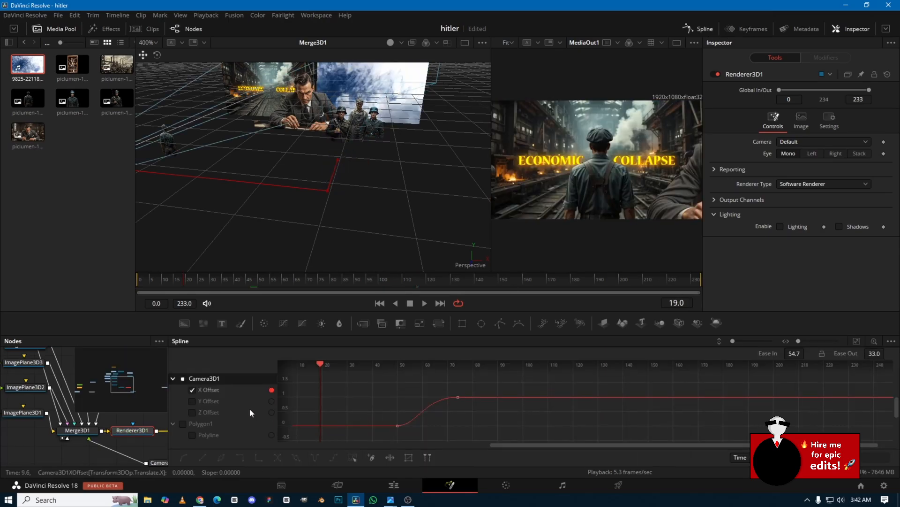
left_click(192, 413)
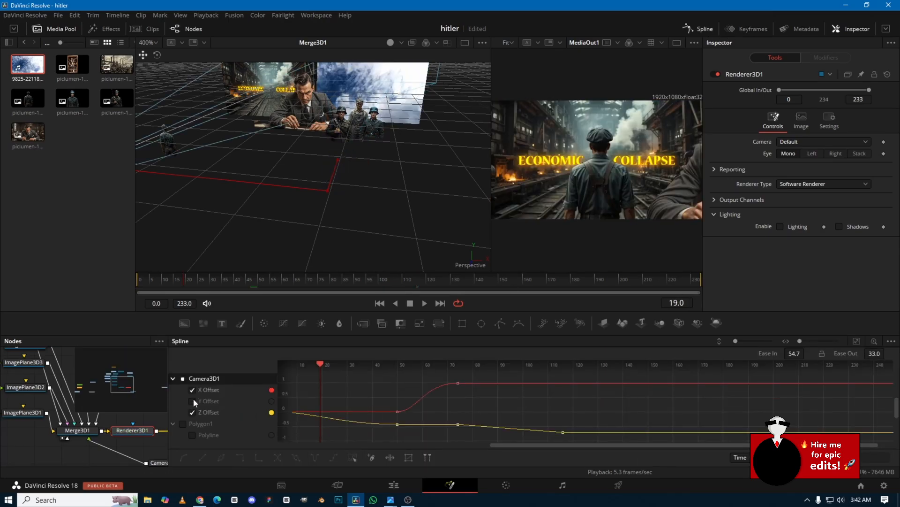
left_click(193, 390)
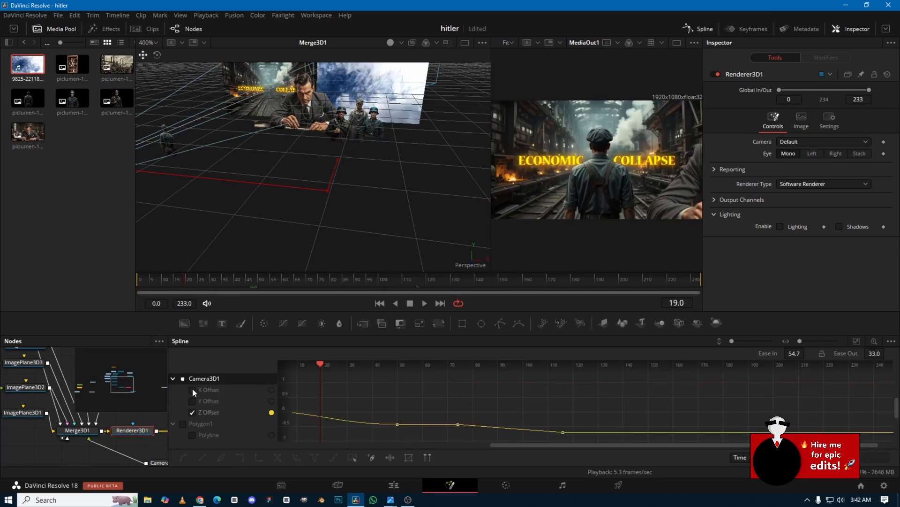
left_click(856, 341)
left_click_drag(788, 394, 546, 370)
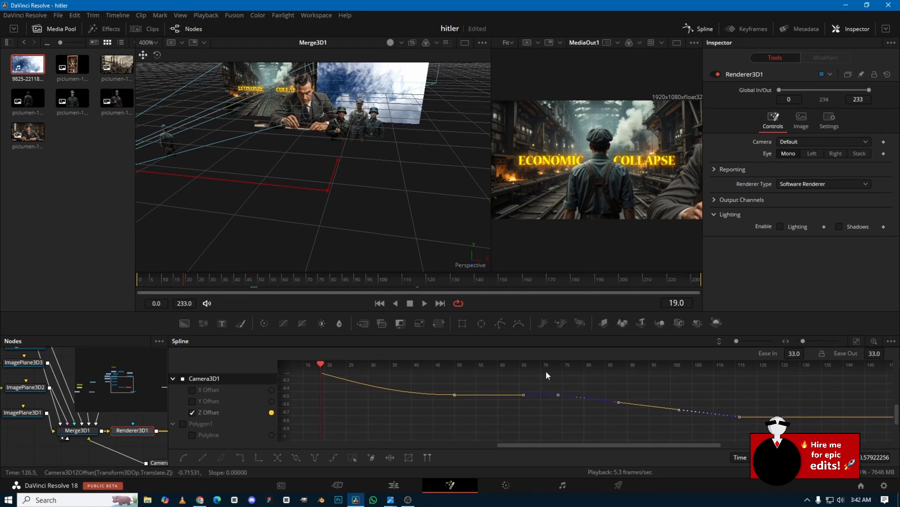
key("shift+s")
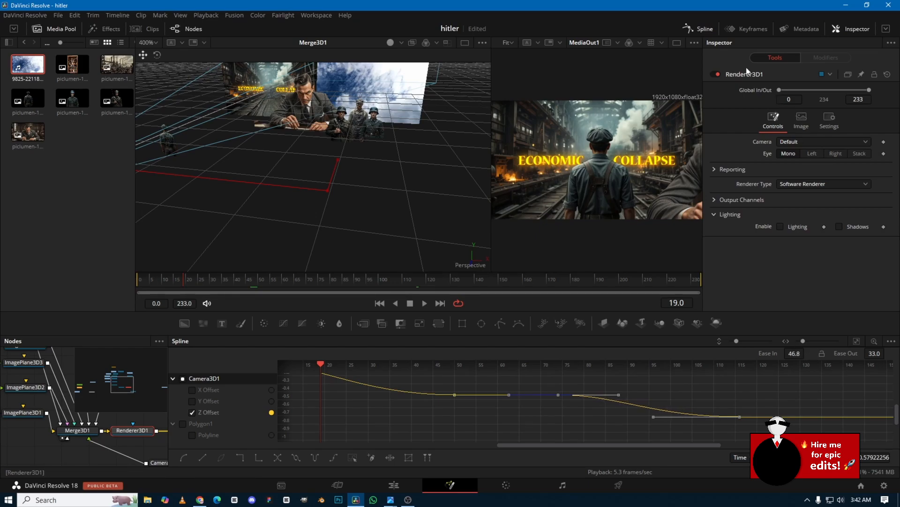
Step: Close the Spline editor and play back the camera animation
left_click(705, 30)
key("space")
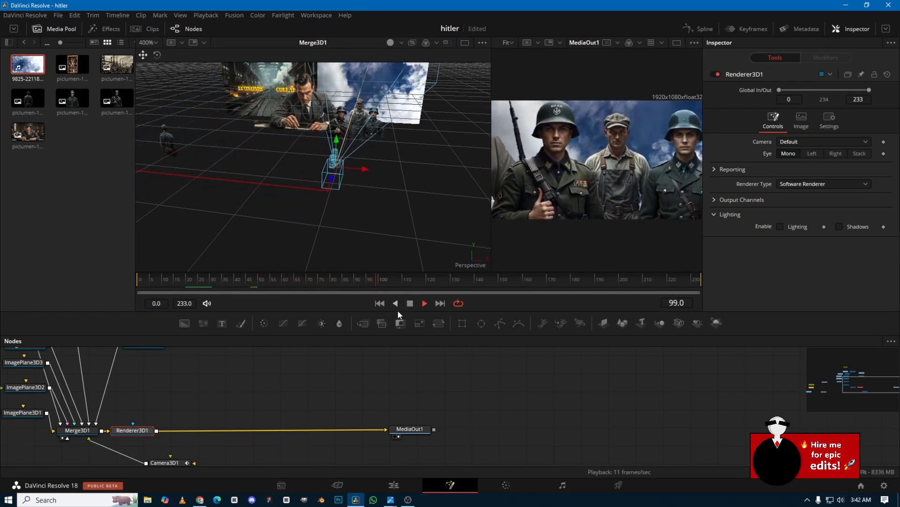
key("space")
Step: Add a Soft Glow after Renderer3D1 with Threshold 0.142, Gain 0.512 and Glow Size 24.4
left_click_drag(413, 390, 682, 370)
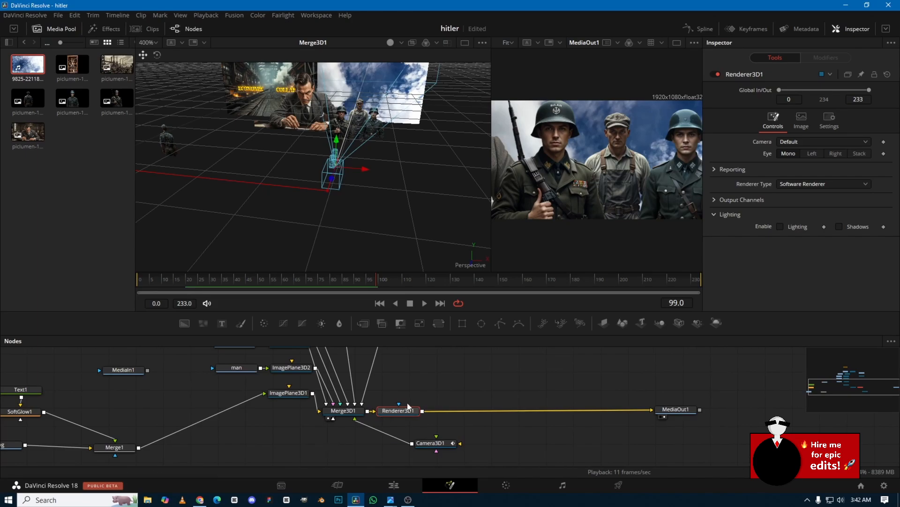
key("shift+space")
type("sof")
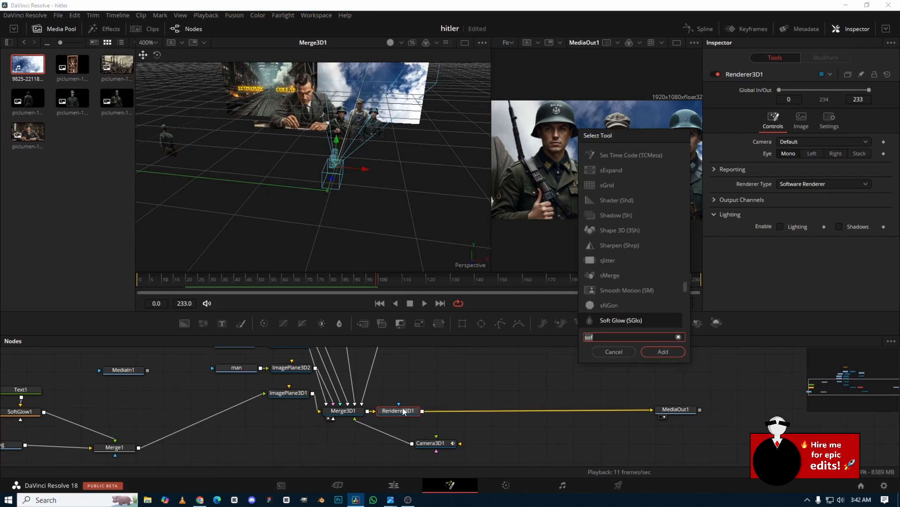
key("Return")
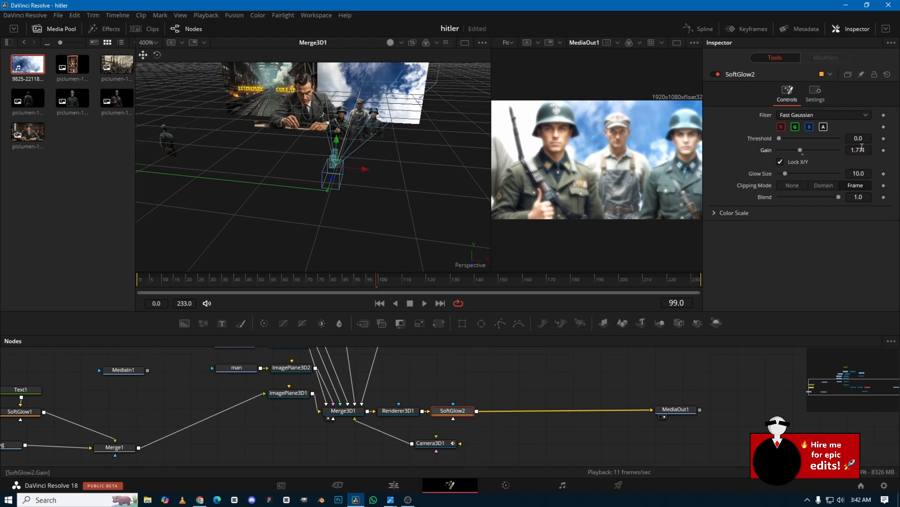
mouse_move(801, 151)
left_mouse_down()
mouse_move(786, 152)
mouse_move(789, 139)
left_mouse_up()
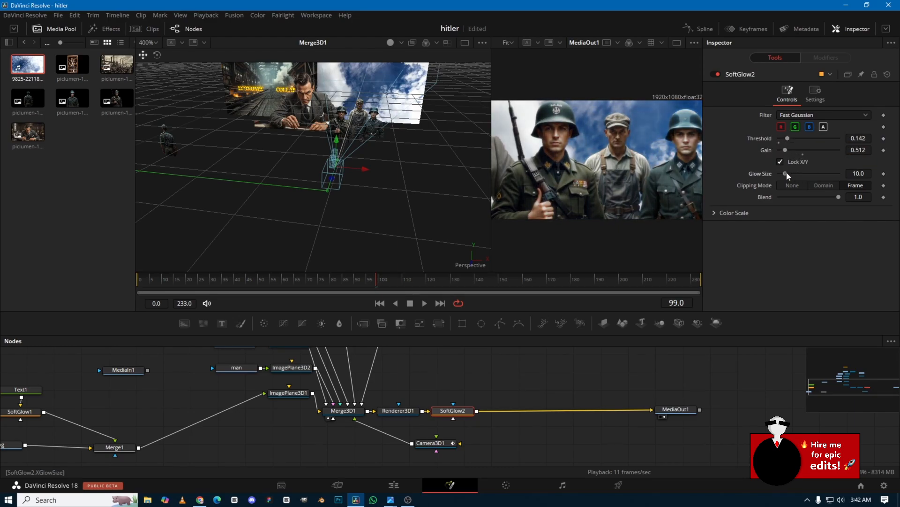
left_click_drag(786, 173, 795, 173)
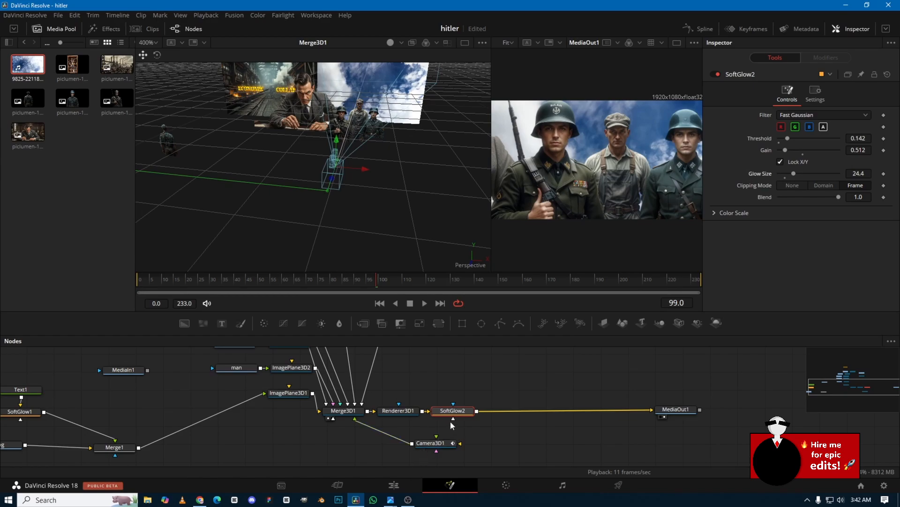
Step: Add a Color Corrector after SoftGlow2 and tint the image warm orange, with a Tint of about 0.095 and Strength of about 0.267
key("shift+space")
type("sof")
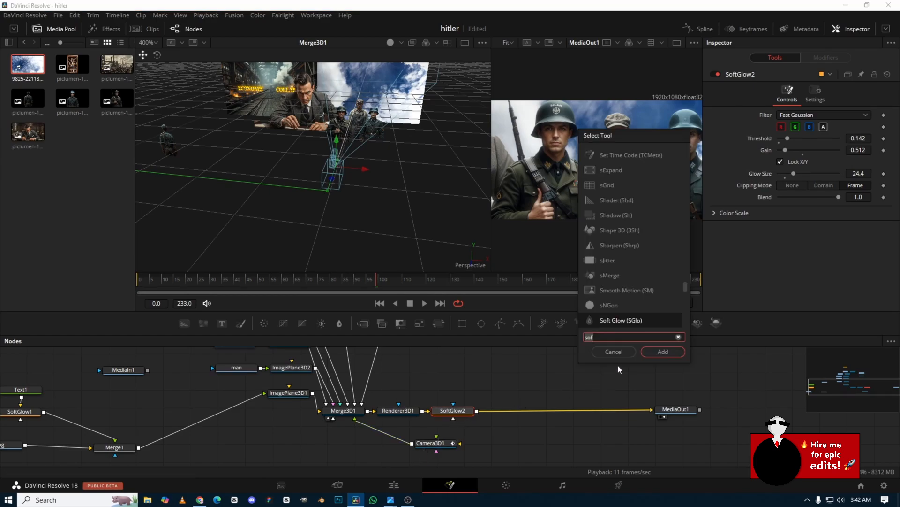
left_click(614, 352)
left_click(265, 323)
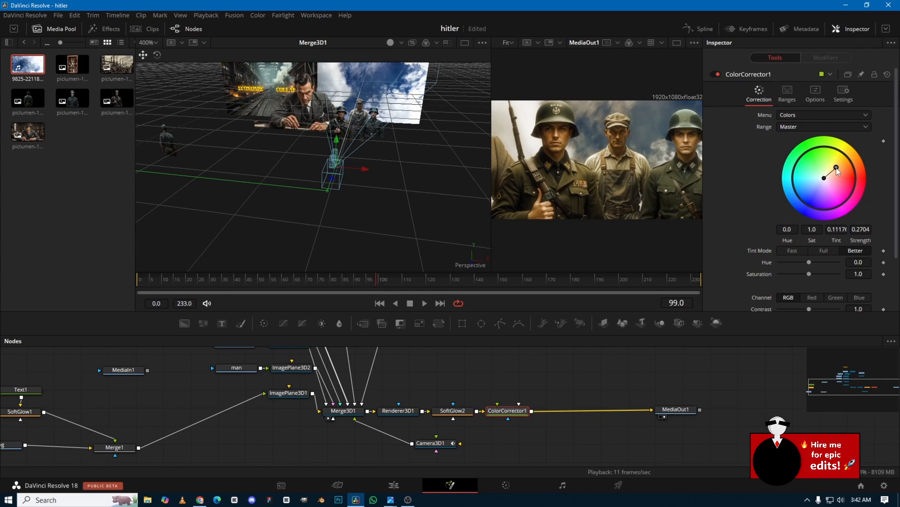
left_click_drag(837, 168, 837, 169)
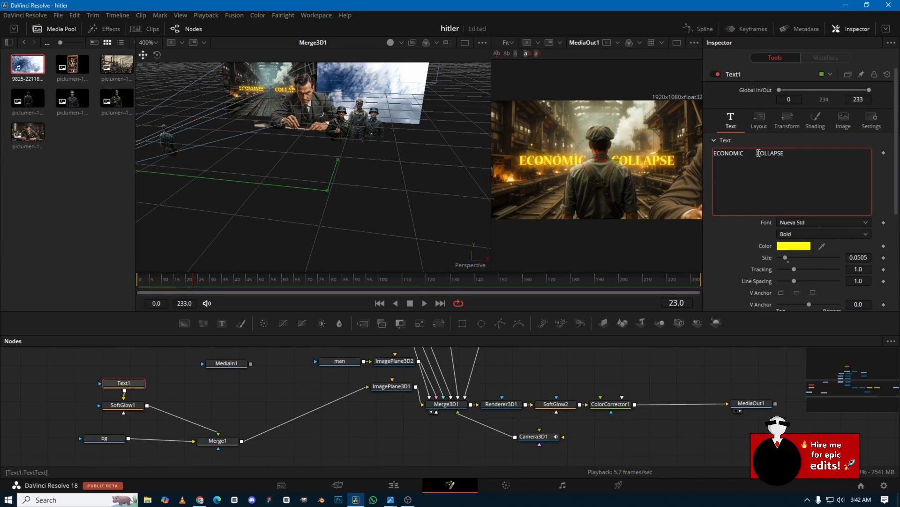
Step: Split the Text1 title into two lines, ECONOMIC above COLLAPSE, without the extra spaces, and enlarge its Size to 0.1417
key("BackSpace")
key("BackSpace")
key("BackSpace")
key("BackSpace")
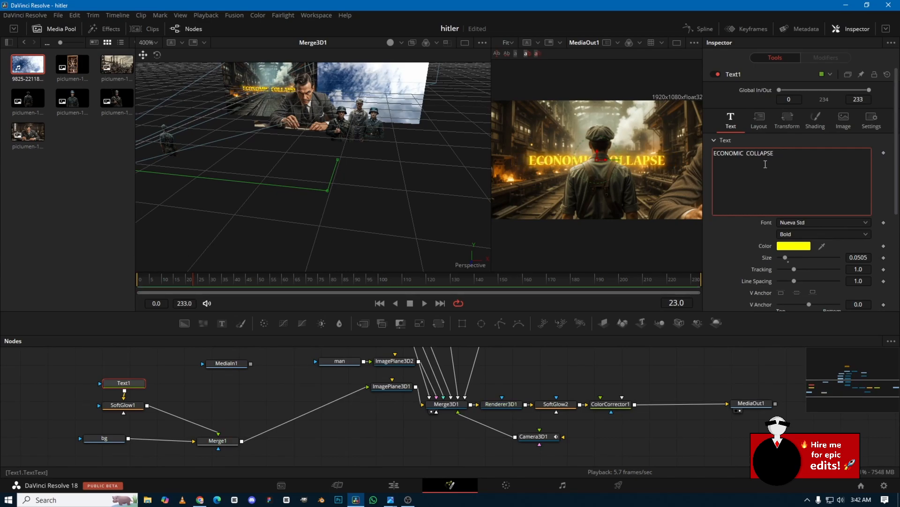
key("BackSpace")
key("Return")
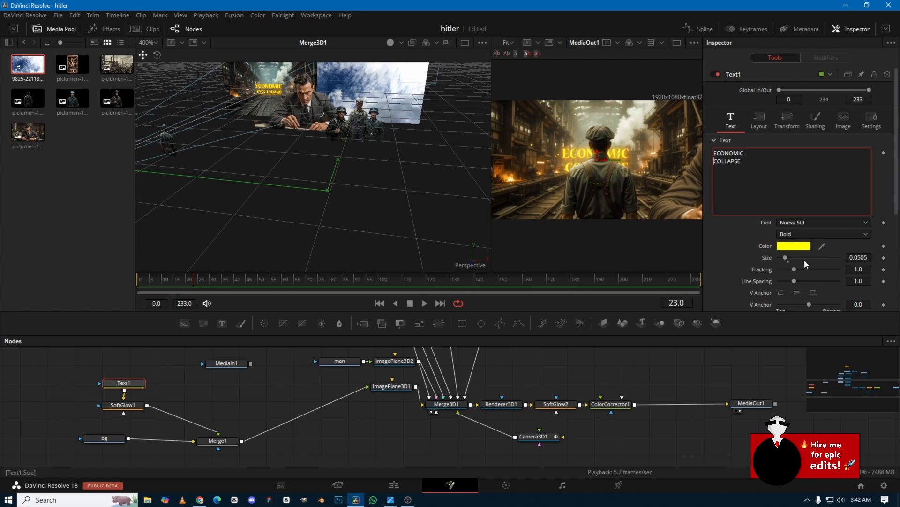
left_click_drag(786, 258, 796, 258)
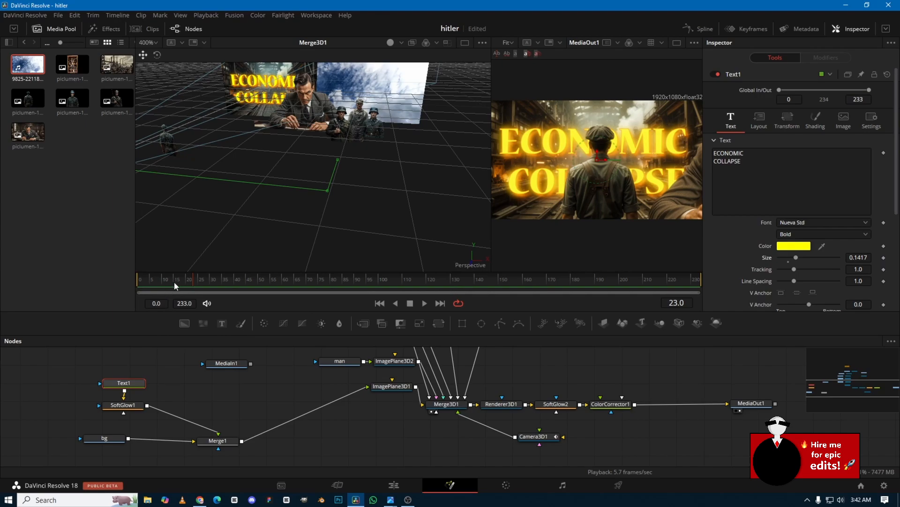
Step: Play back the animation from the start to check the enlarged title and the graded look
left_click_drag(174, 283, 114, 278)
key("space")
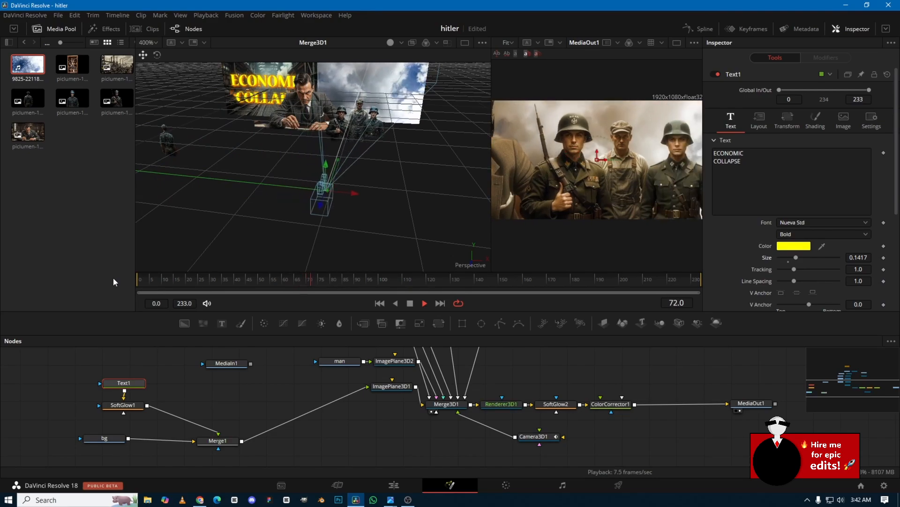
key("space")
Step: Shift the businessman's image plane slightly along X toward the soldiers, and play back the sideways camera move
left_click_drag(292, 281, 299, 281)
left_click(313, 104)
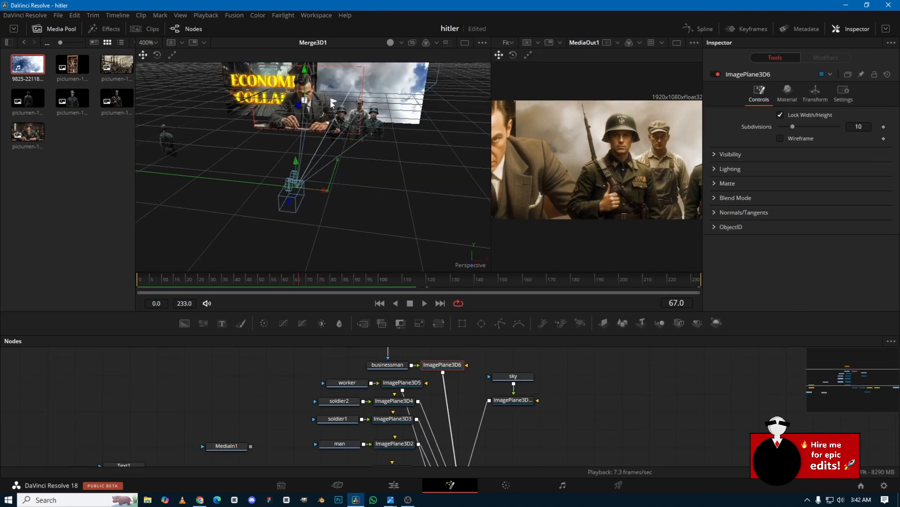
left_click_drag(331, 103, 335, 104)
key("space")
key("space")
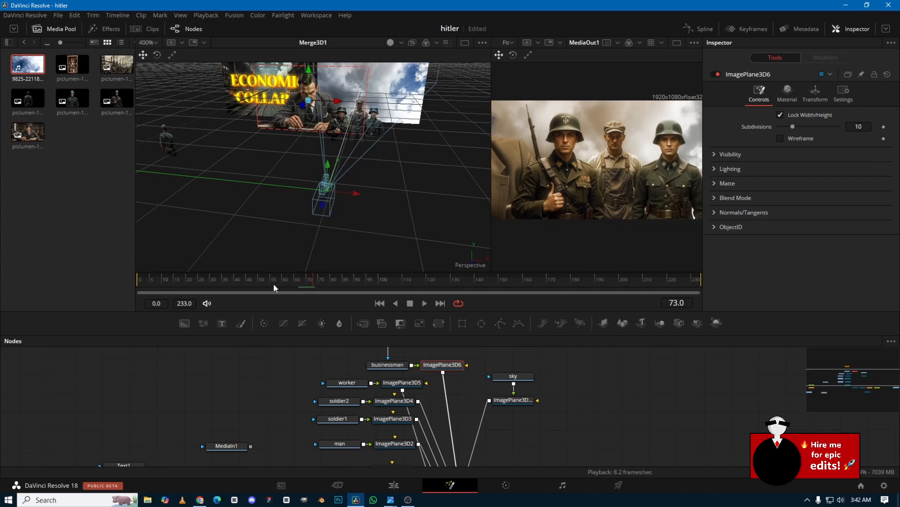
left_click(233, 286)
key("space")
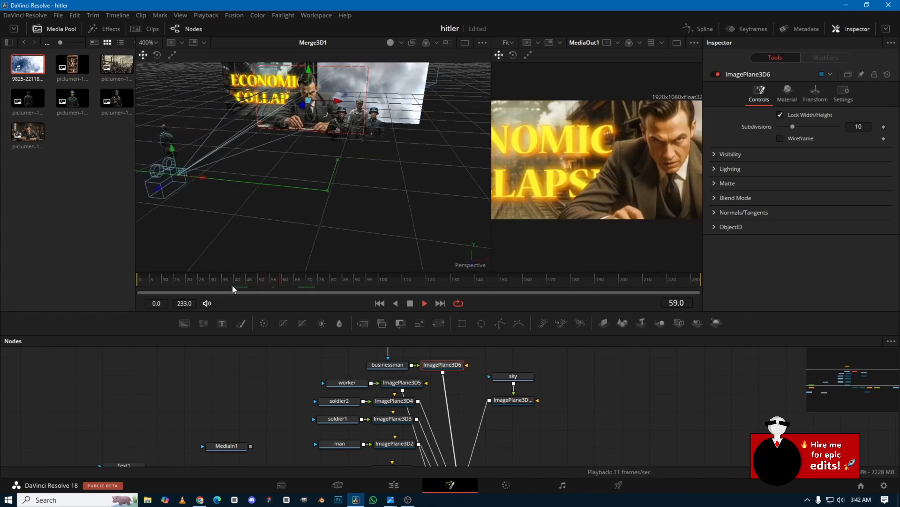
key("space")
Step: At frame 56, move the businessman's image plane back along Z, away from the camera, and play back the sideways move
left_click_drag(269, 276, 274, 274)
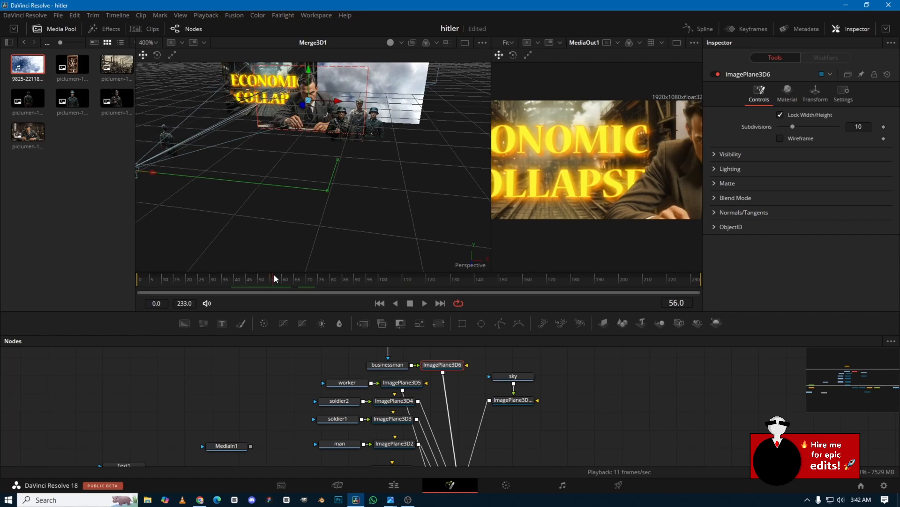
scroll(320, 131, "up", 1)
left_click_drag(320, 131, 291, 123)
scroll(319, 166, "down", 3)
scroll(293, 185, "down", 2)
key("space")
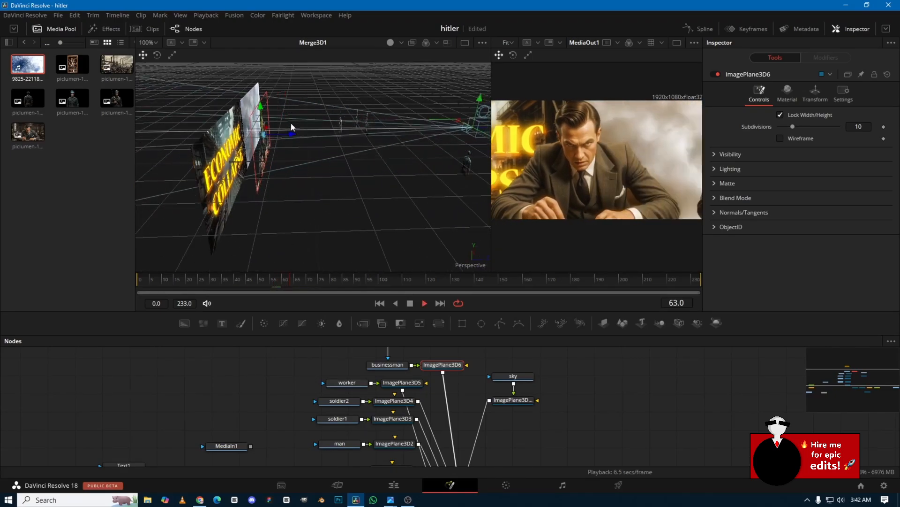
scroll(375, 174, "down", 2)
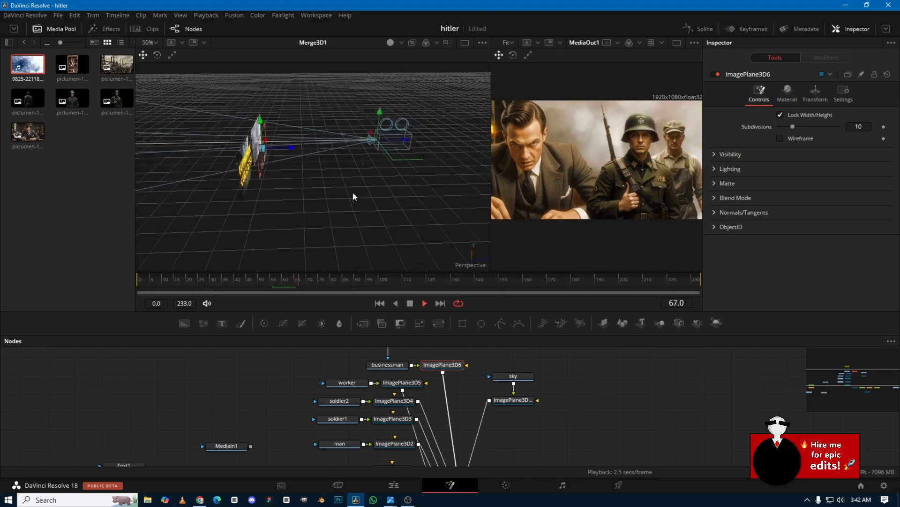
key("space")
Step: Review the scene from the front and play back the whole camera animation from frame 0
scroll(351, 193, "down", 1)
left_click_drag(354, 204, 287, 230)
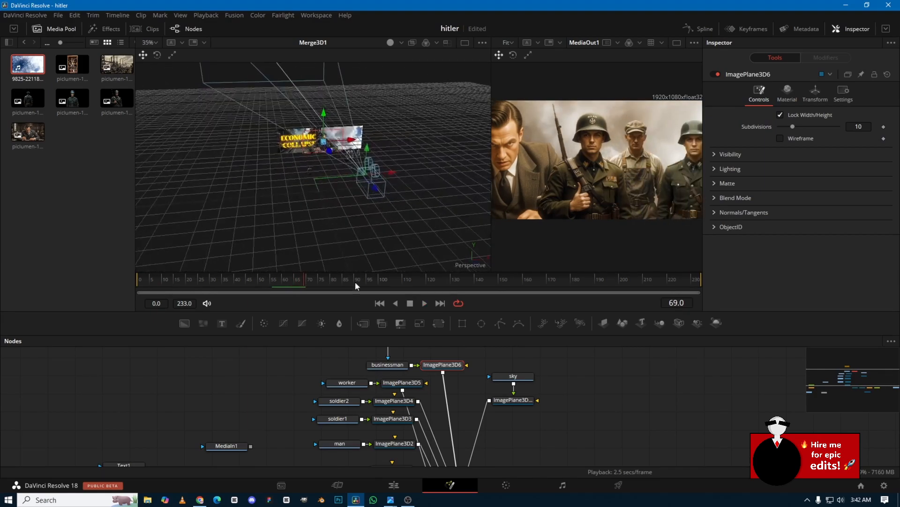
left_click_drag(356, 281, 136, 277)
key("space")
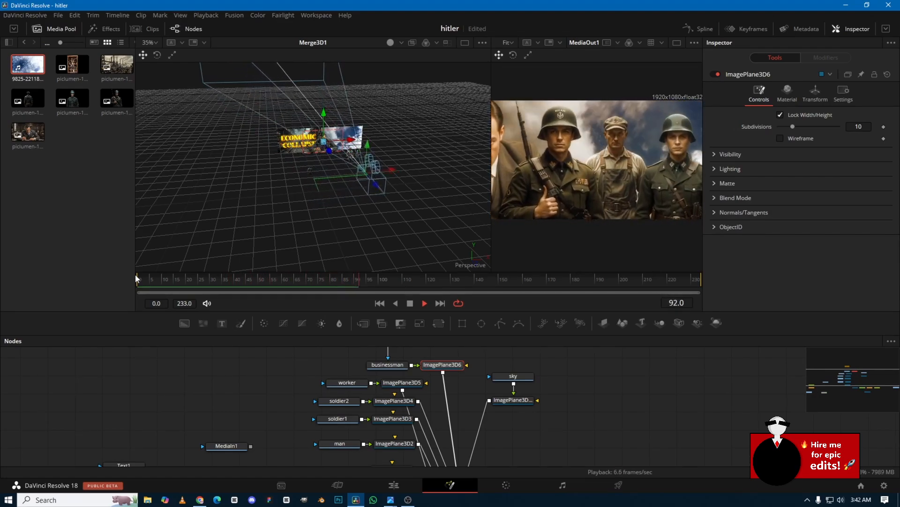
key("space")
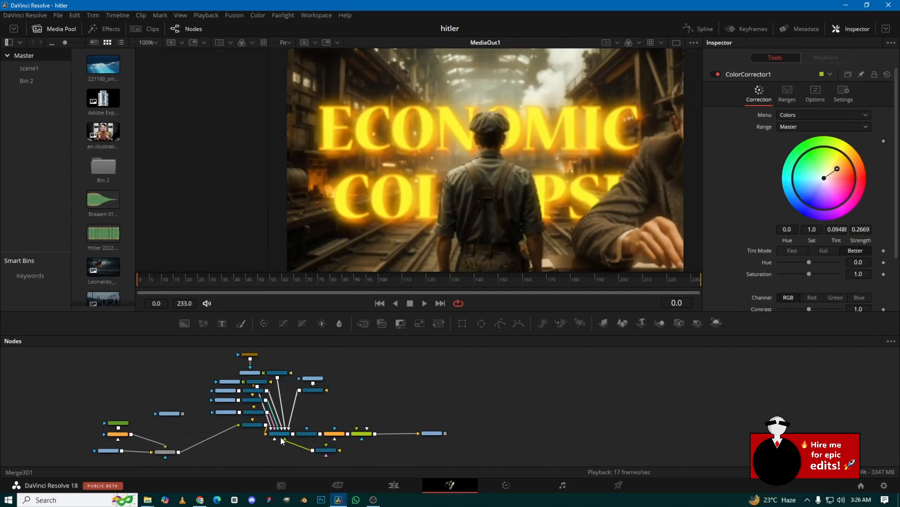
Step: Display Merge3D1 beside the MediaOut1 view and widen the 3D viewer
left_click(281, 434)
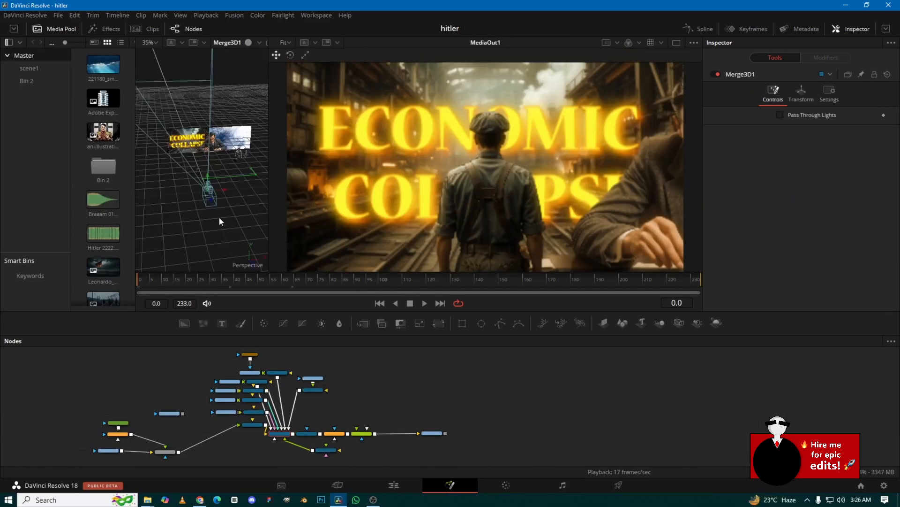
left_click_drag(271, 142, 341, 161)
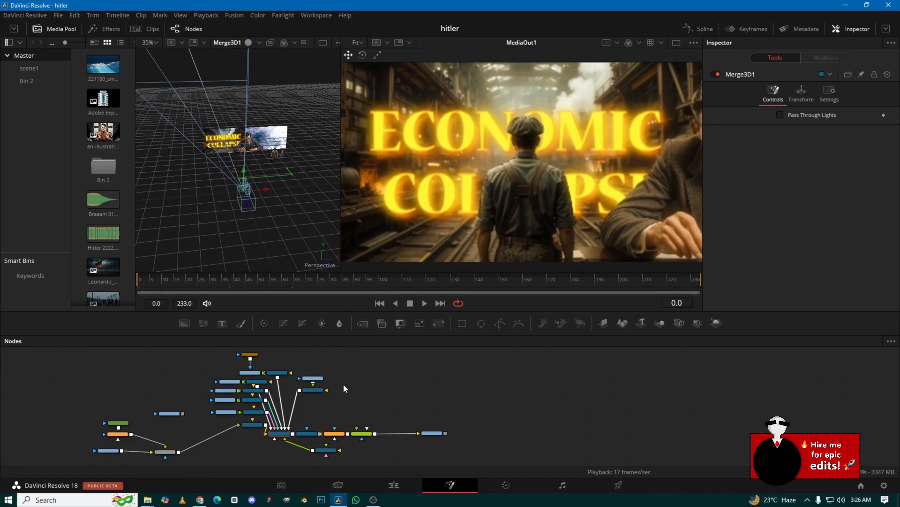
left_click_drag(344, 384, 414, 381)
Step: In the Keyframes editor, shift all of Camera3D1's keyframes after the first ones later, so the frame 50 keyframes land on frame 75
left_click(401, 432)
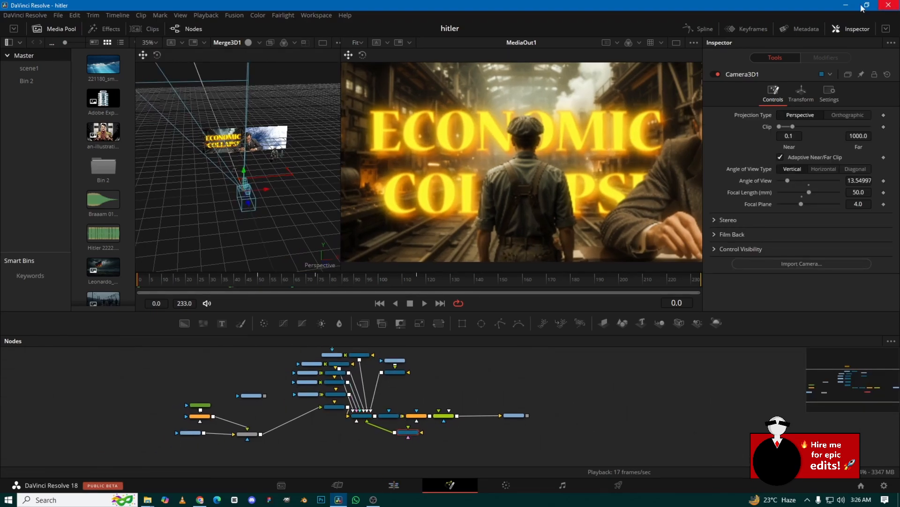
left_click(749, 29)
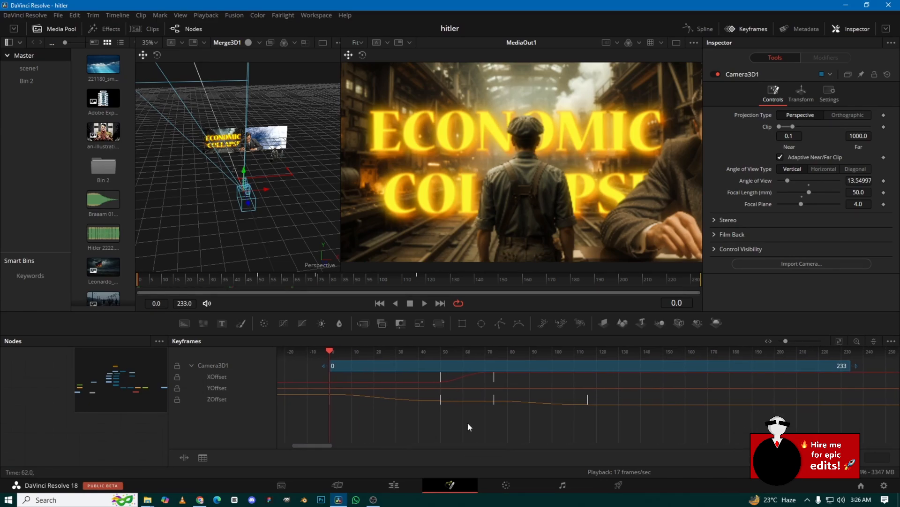
left_click_drag(220, 279, 318, 281)
left_click_drag(666, 434, 434, 367)
left_click_drag(444, 401, 497, 399)
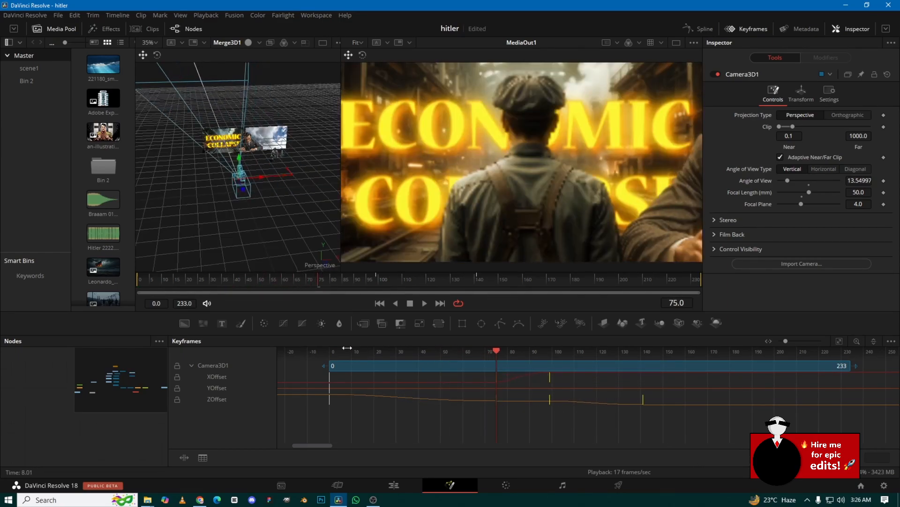
Step: Play back the retimed camera push and sideways move from frame 0
left_click_drag(195, 280, 135, 294)
key("space")
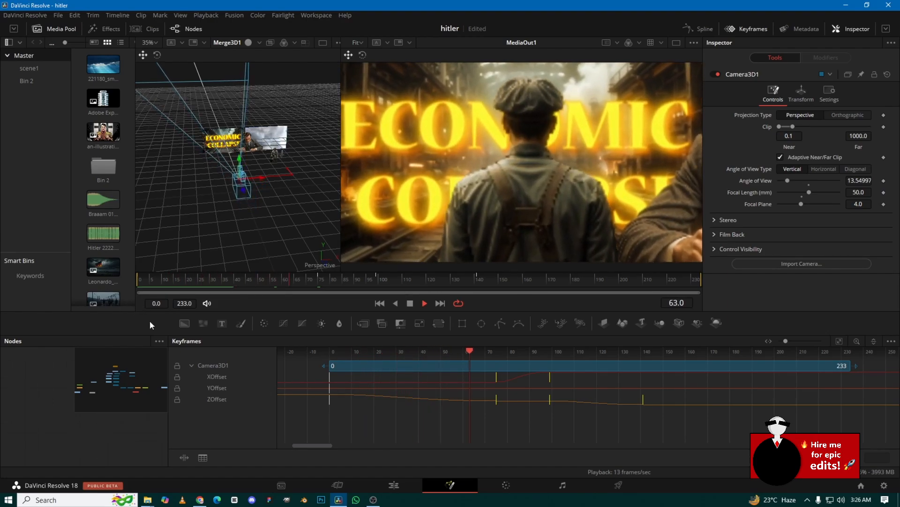
key("space")
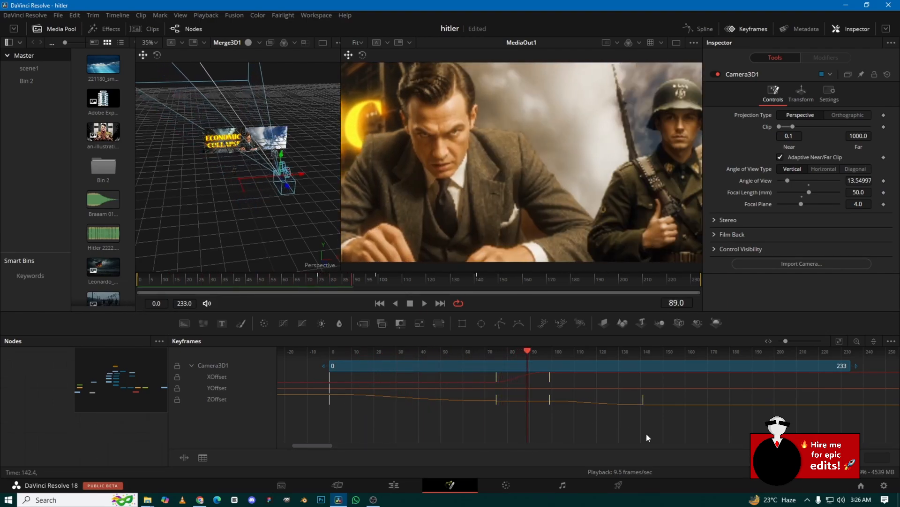
Step: Shift Camera3D1's keyframes that end the sideways move to frame 130, together with the last Z Offset keyframe, and play back the slower move
left_click_drag(375, 279, 446, 282)
left_click_drag(553, 398, 622, 402)
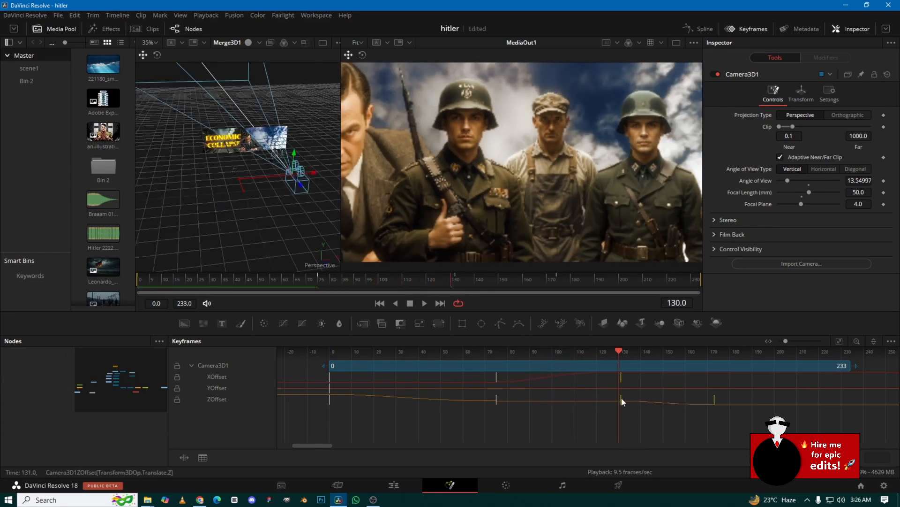
left_click(283, 277)
key("space")
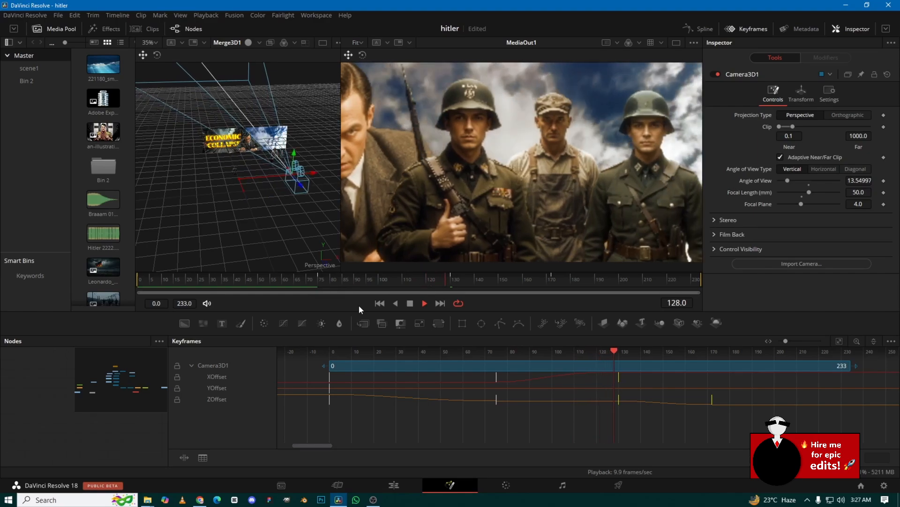
key("space")
Step: Move Camera3D1's last Z Offset keyframe to about frame 210 to slow the final push toward the soldiers
left_click_drag(712, 399, 797, 406)
left_click(527, 280)
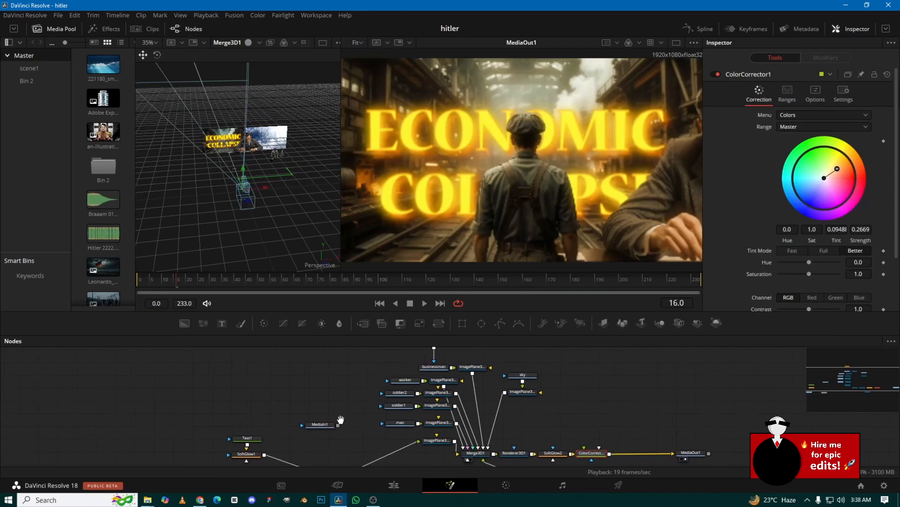
Step: Select ImagePlane3D2, which carries the man cutout, in the 3D scene and show its transform settings
left_click_drag(340, 418, 398, 399)
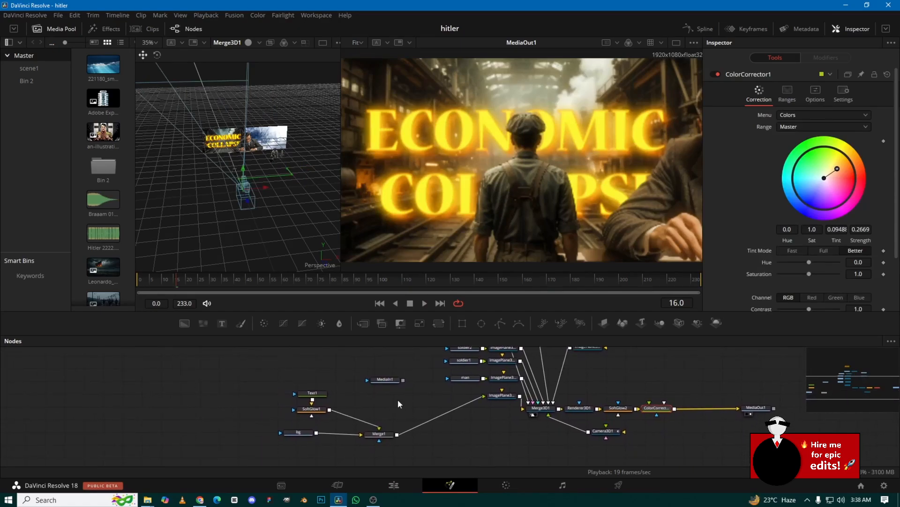
left_click(235, 174)
scroll(435, 398, "up", 3)
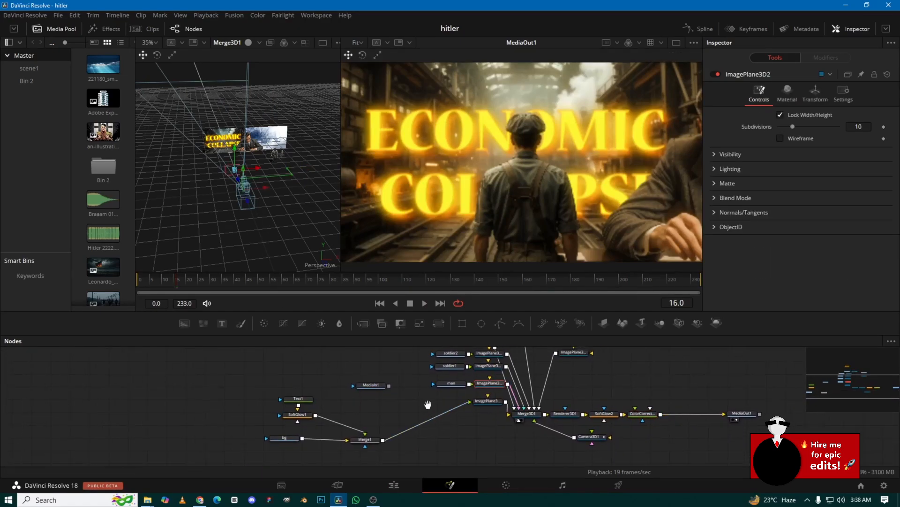
left_click_drag(398, 411, 379, 415)
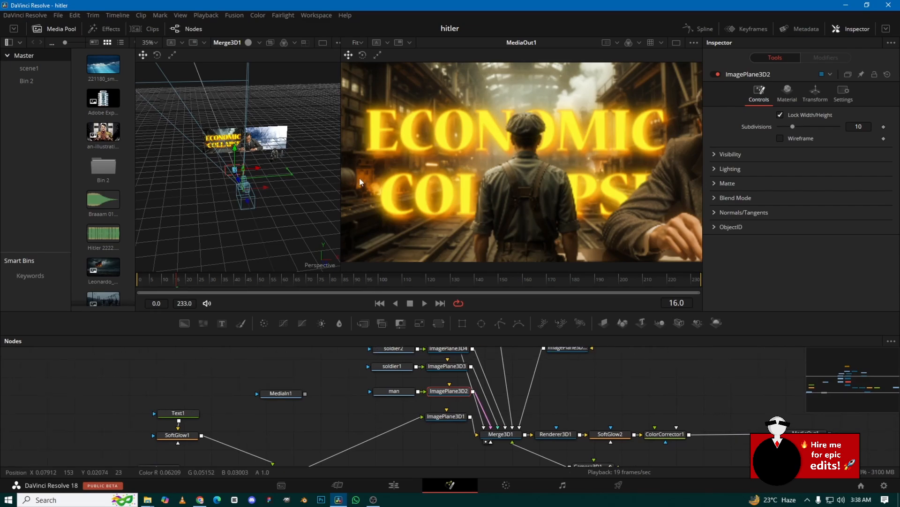
left_click(821, 92)
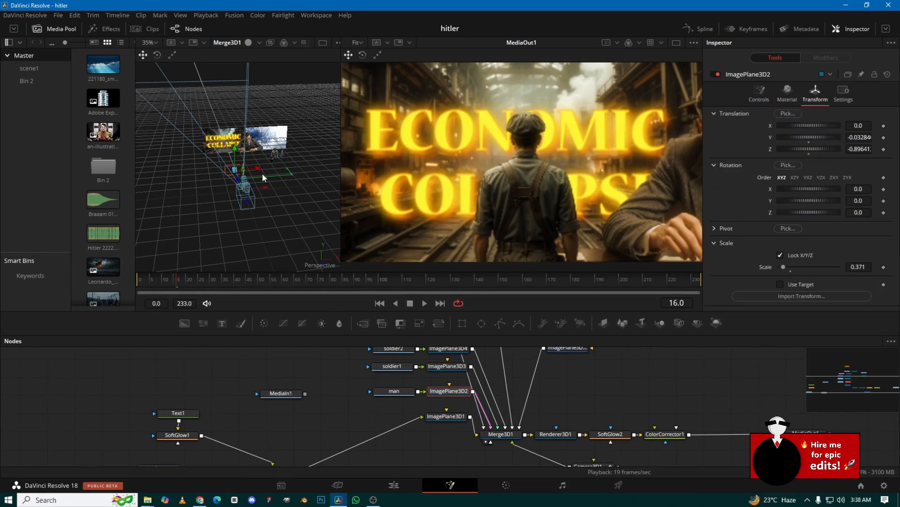
Step: Hide the media pool's bin list and widen the Merge3D1 viewer for a closer look at the man's plane
scroll(277, 159, "up", 2)
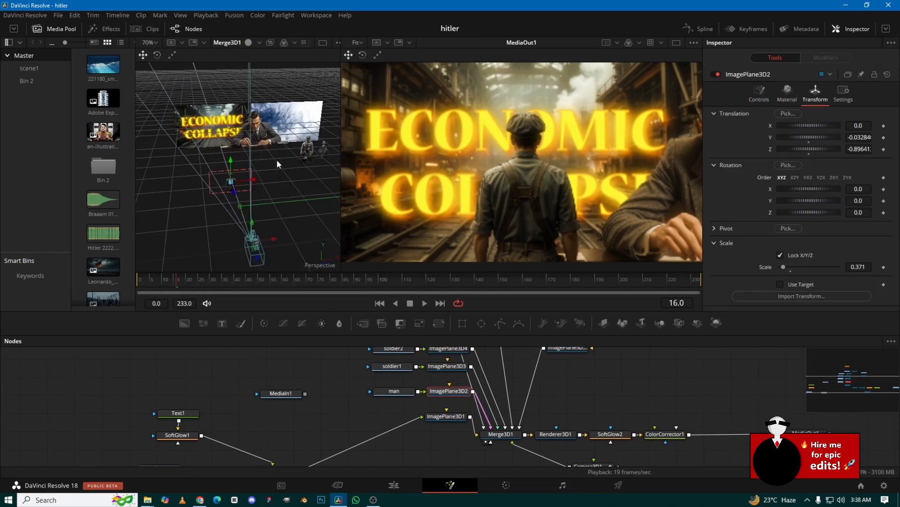
left_click(8, 42)
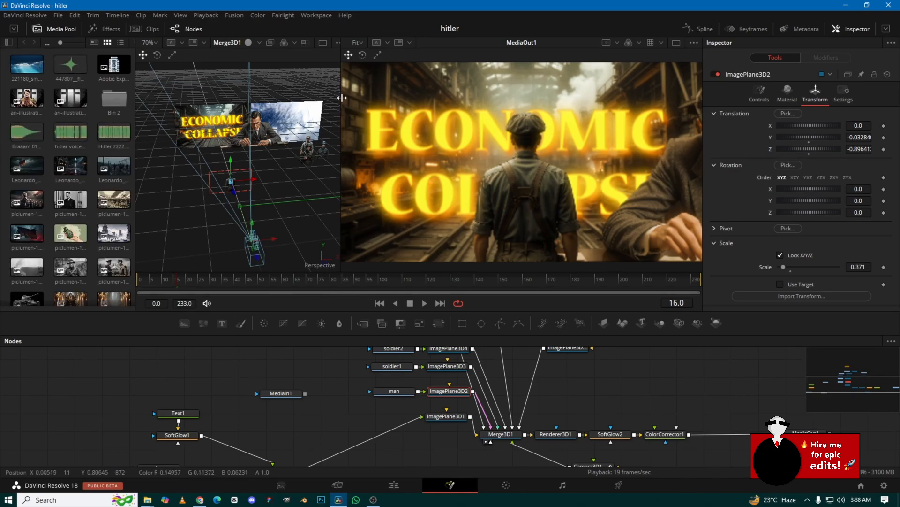
left_click_drag(341, 140, 462, 141)
scroll(280, 188, "up", 2)
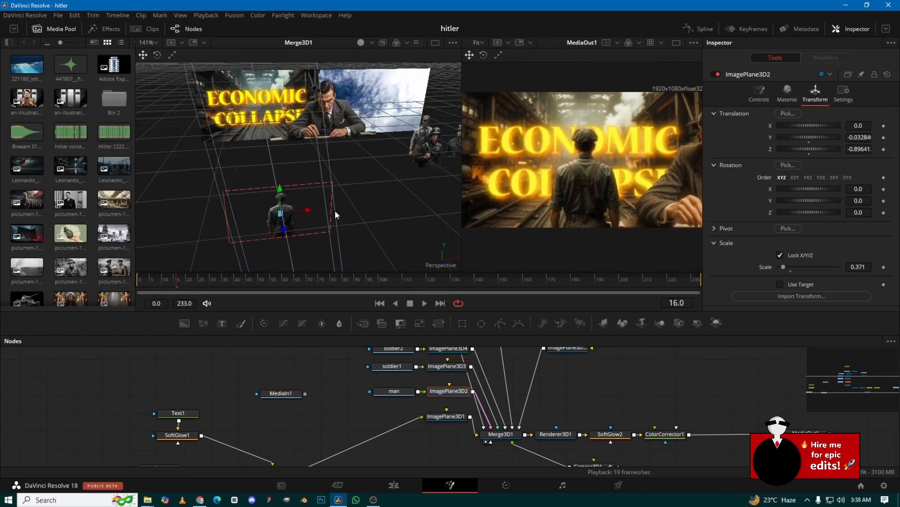
Step: Move the man's image plane back toward the title along Z, to a Z translation of about -1.44
scroll(335, 210, "down", 2)
left_click_drag(339, 221, 392, 202)
scroll(392, 202, "down", 1)
left_click_drag(333, 222, 420, 214)
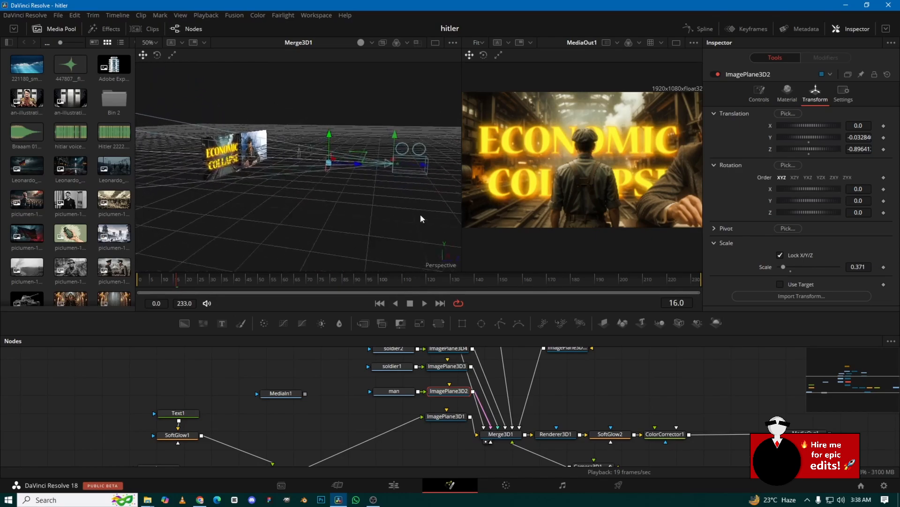
left_click_drag(358, 164, 322, 162)
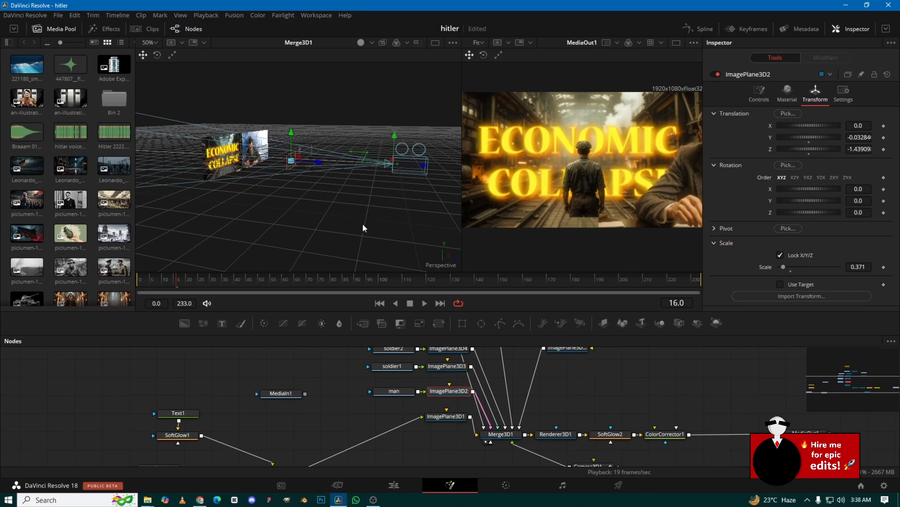
Step: Scale the man's image plane up uniformly to 0.545
scroll(356, 221, "up", 2)
left_click_drag(371, 209, 243, 240)
scroll(300, 224, "up", 1)
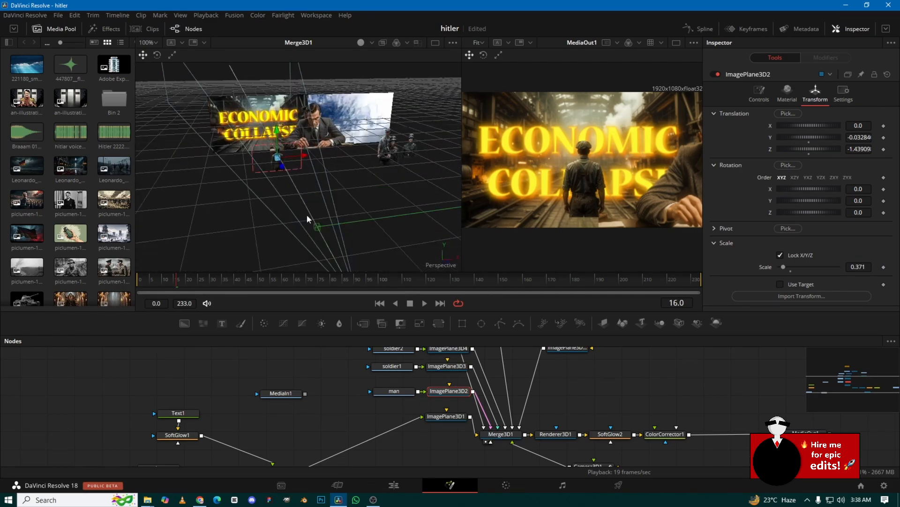
left_click_drag(307, 215, 281, 200)
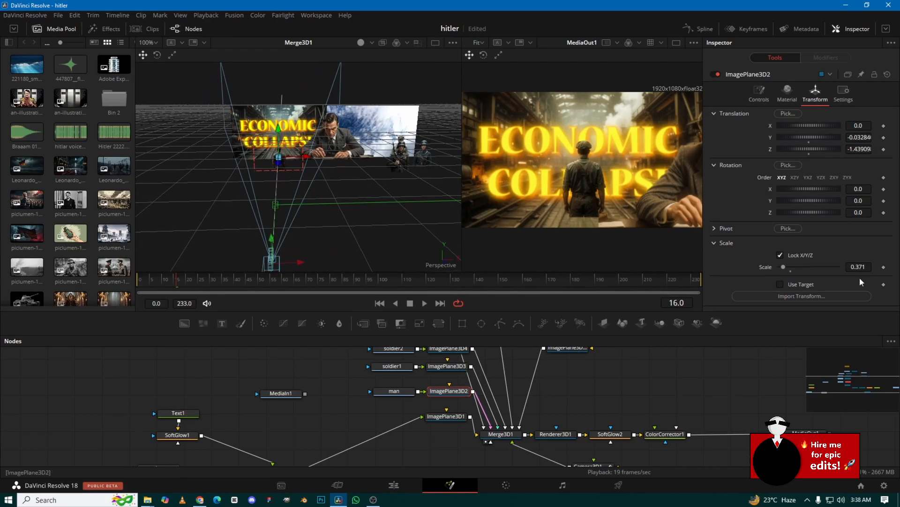
left_click_drag(859, 266, 895, 267)
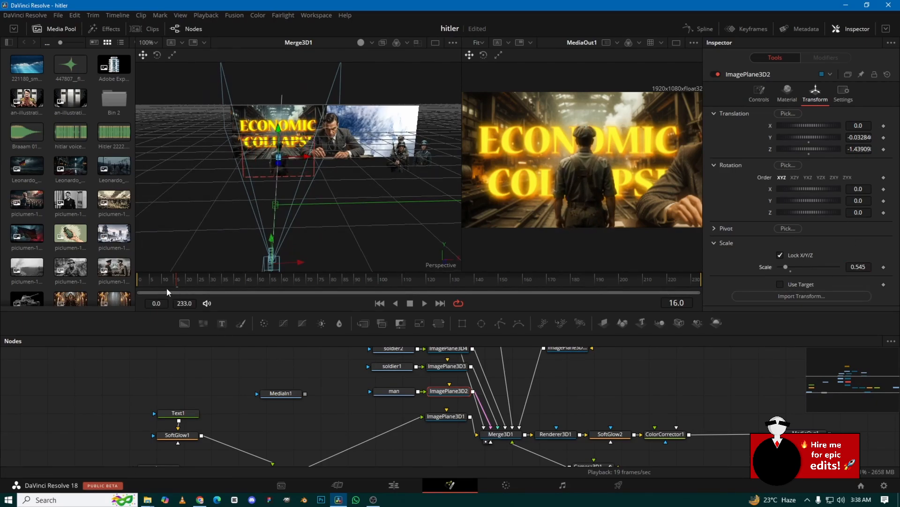